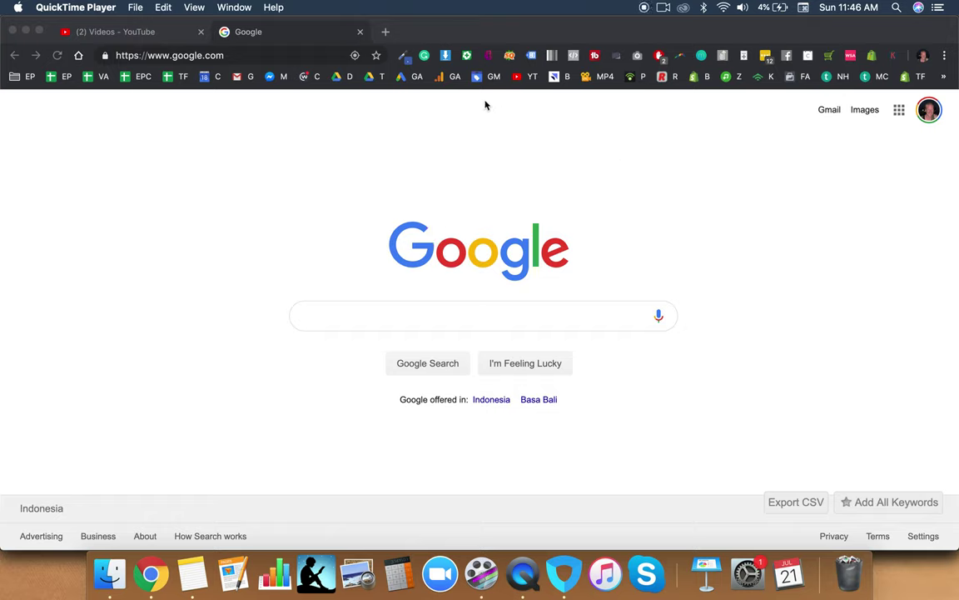
- Pick the yellow colour of the second "o" in the Google logo using the page colour picker extension
click(431, 117)
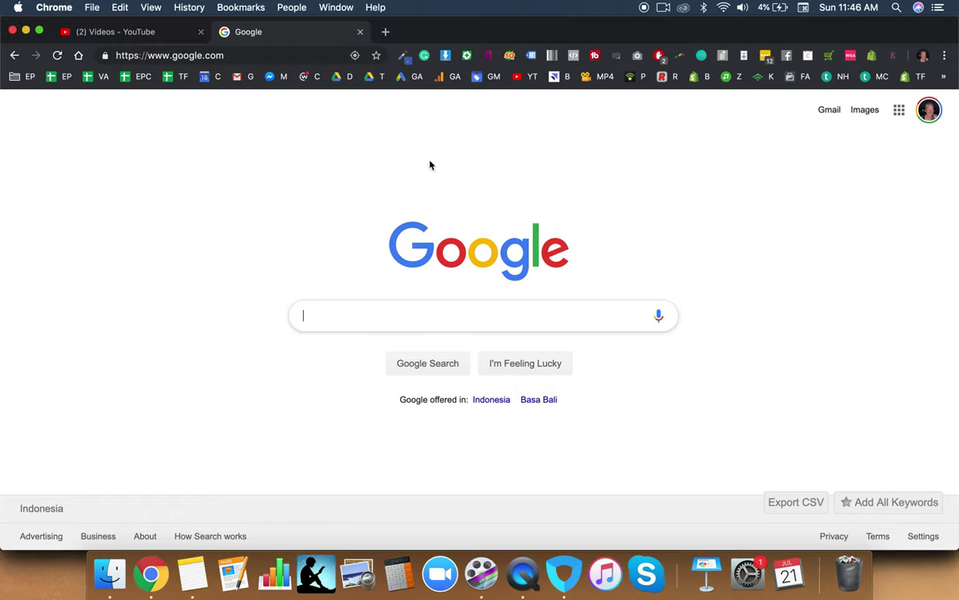
click(403, 58)
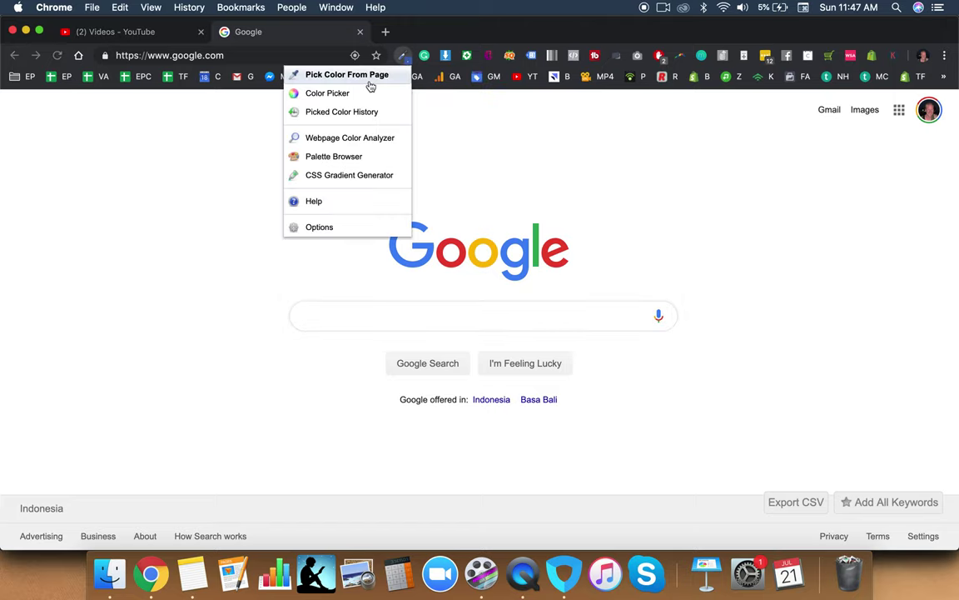
click(368, 74)
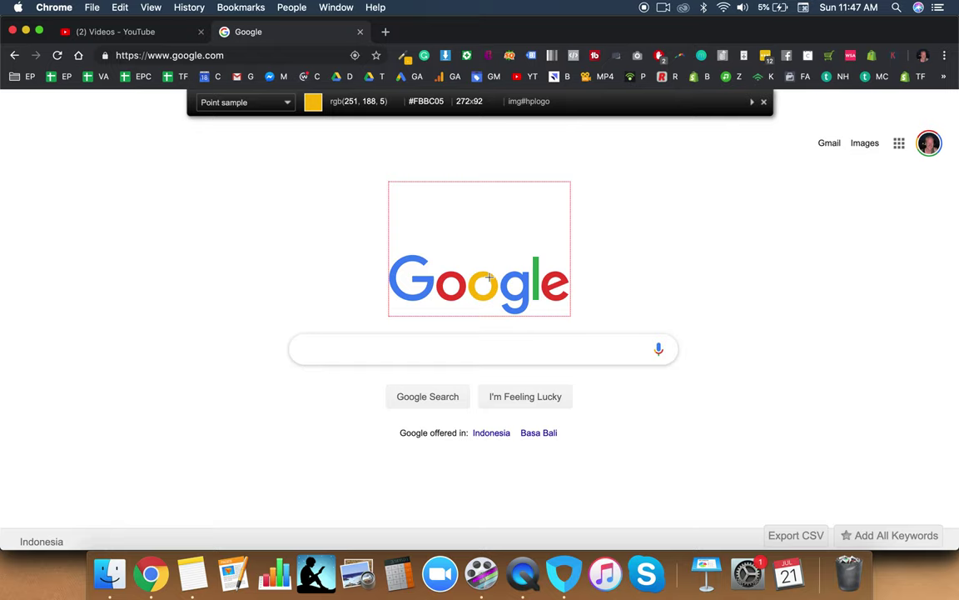
click(489, 277)
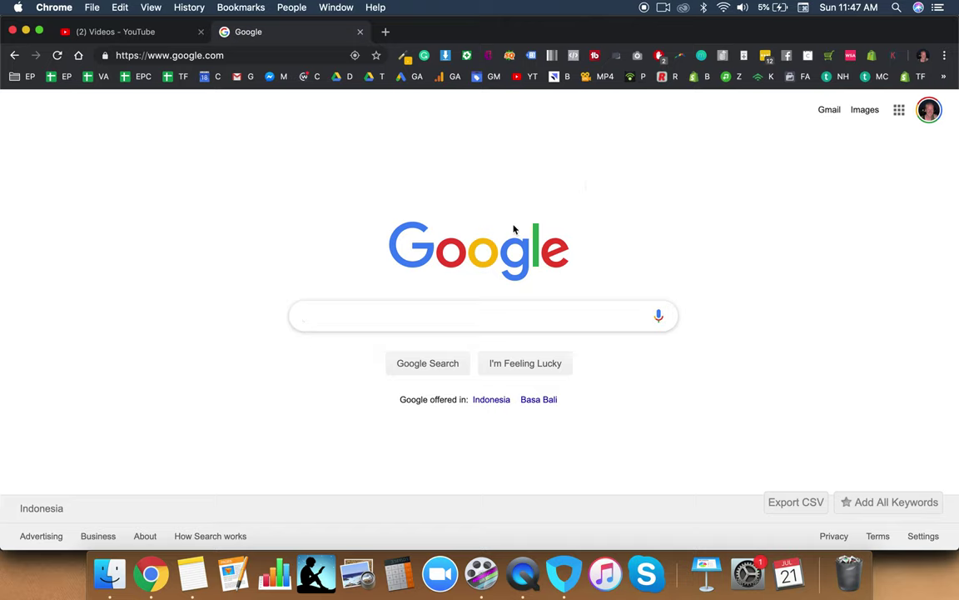
- Open the My Grammarly dashboard from the Grammarly extension
click(424, 56)
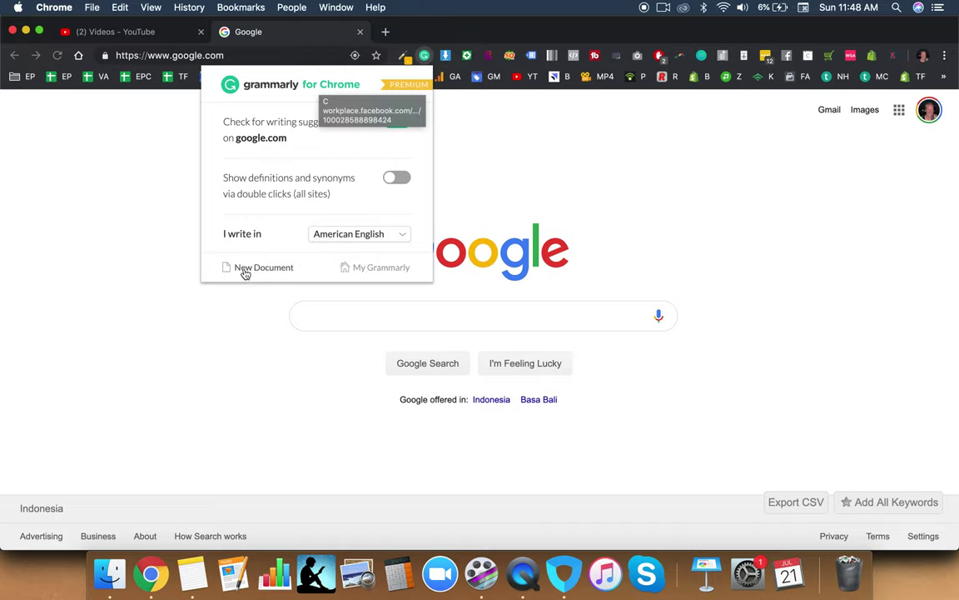
click(358, 267)
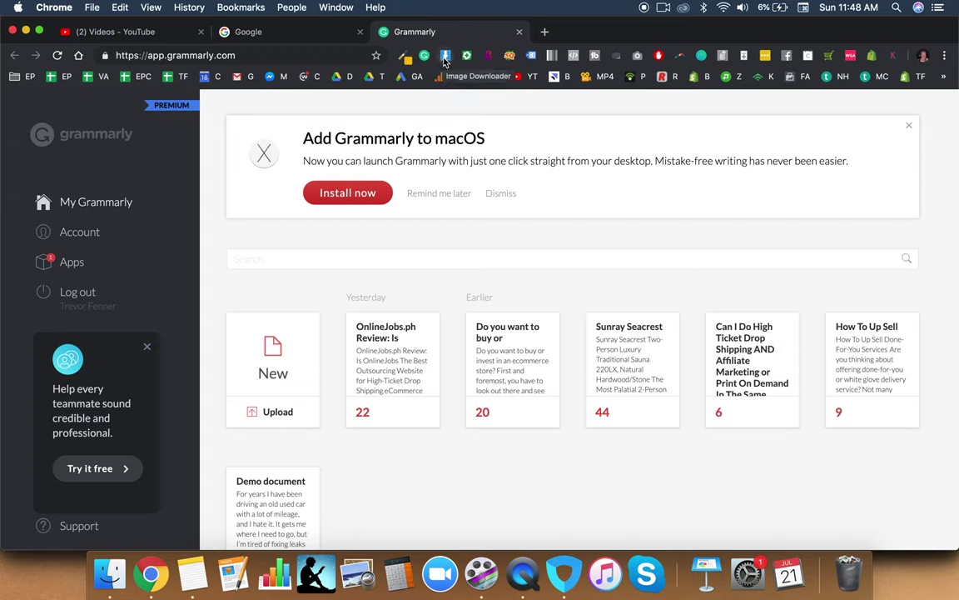
- Go to the website roadbikeoutlet.com
click(347, 55)
text(roadbikeouy)
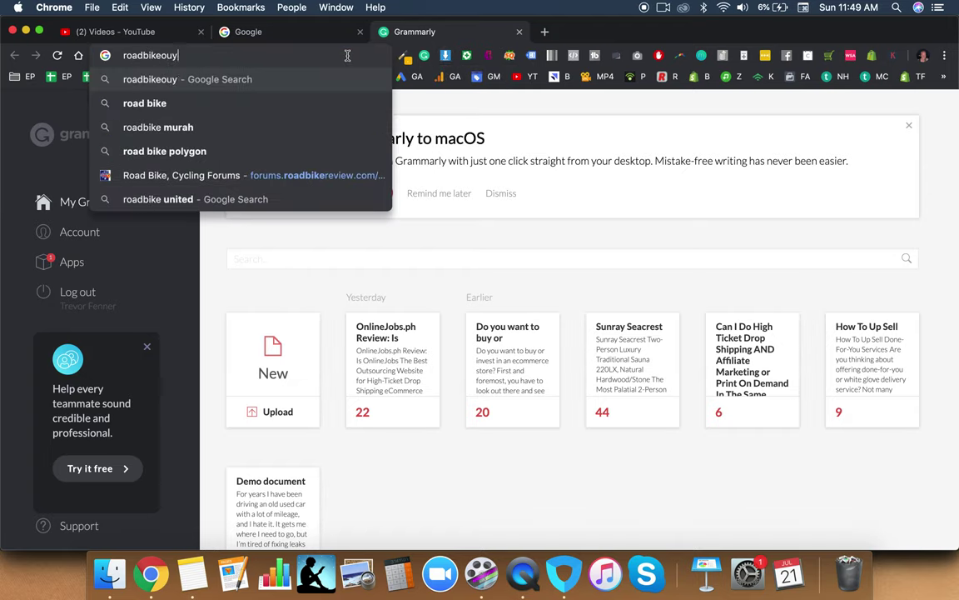
key(BackSpace)
text(tlet.)
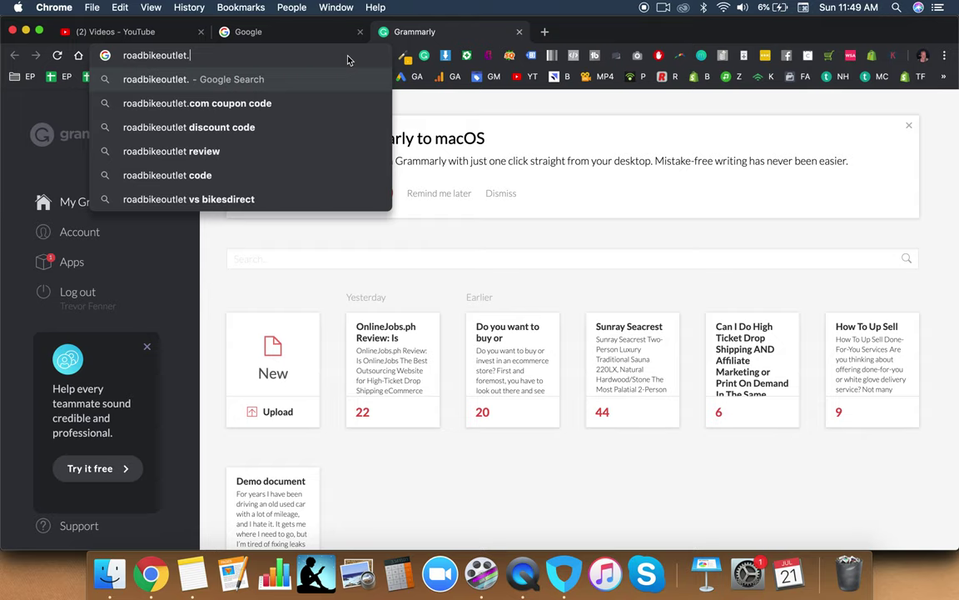
text(com)
key(Return)
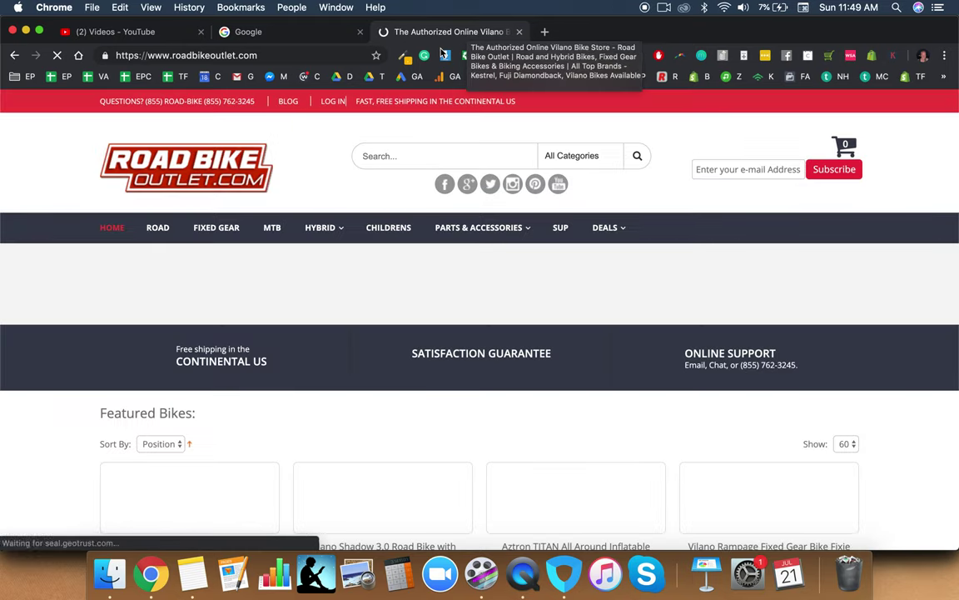
- Open the Vilano Diverse 1.0 hybrid bike from the featured bikes and look over its product page
scroll(235, 223, down, 10)
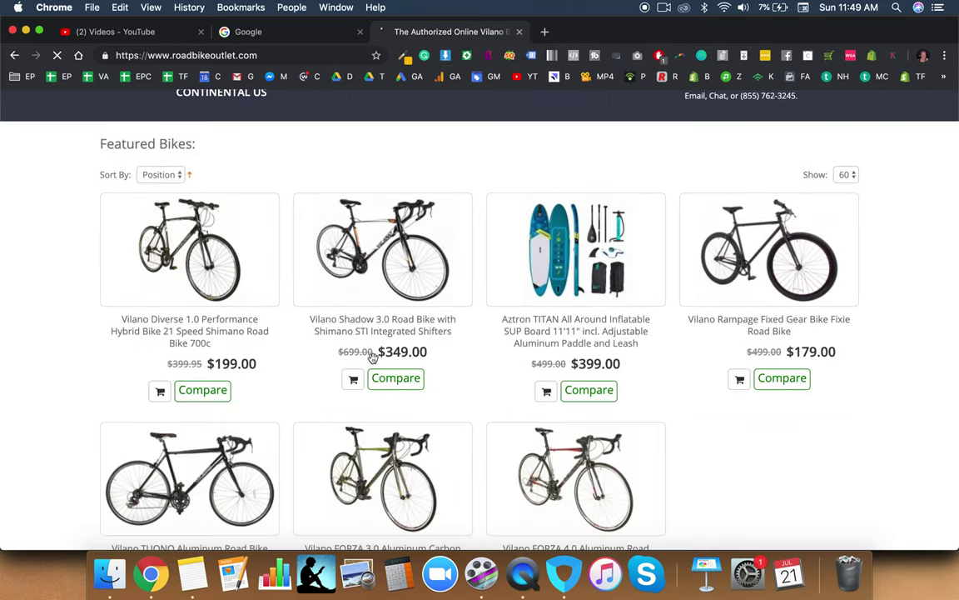
click(181, 170)
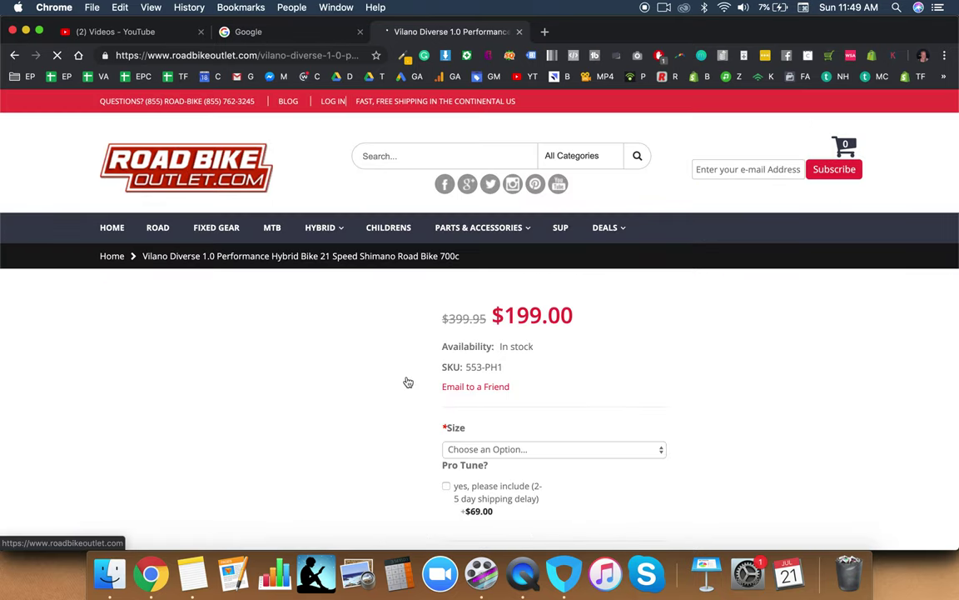
scroll(467, 367, down, 5)
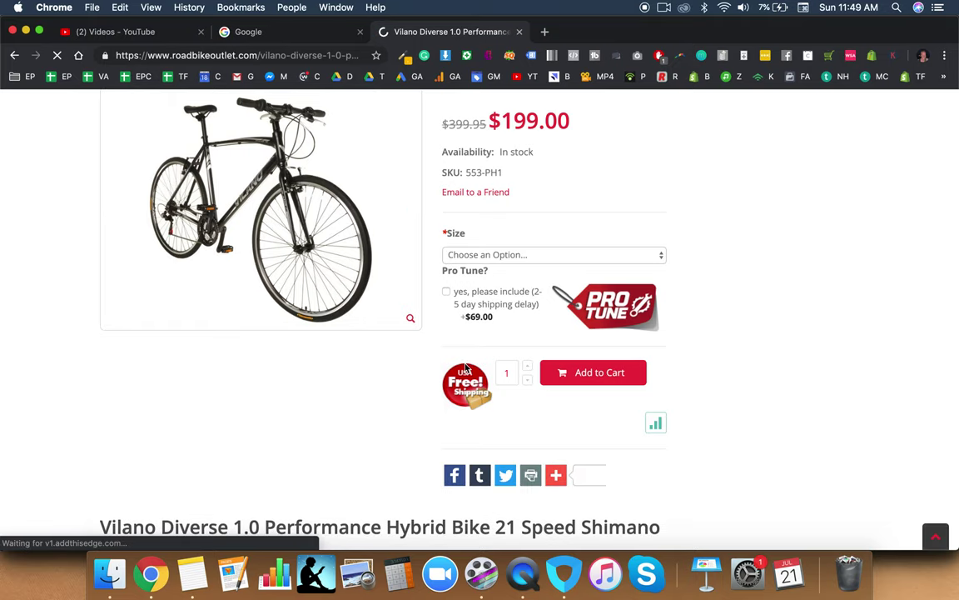
scroll(437, 335, down, 3)
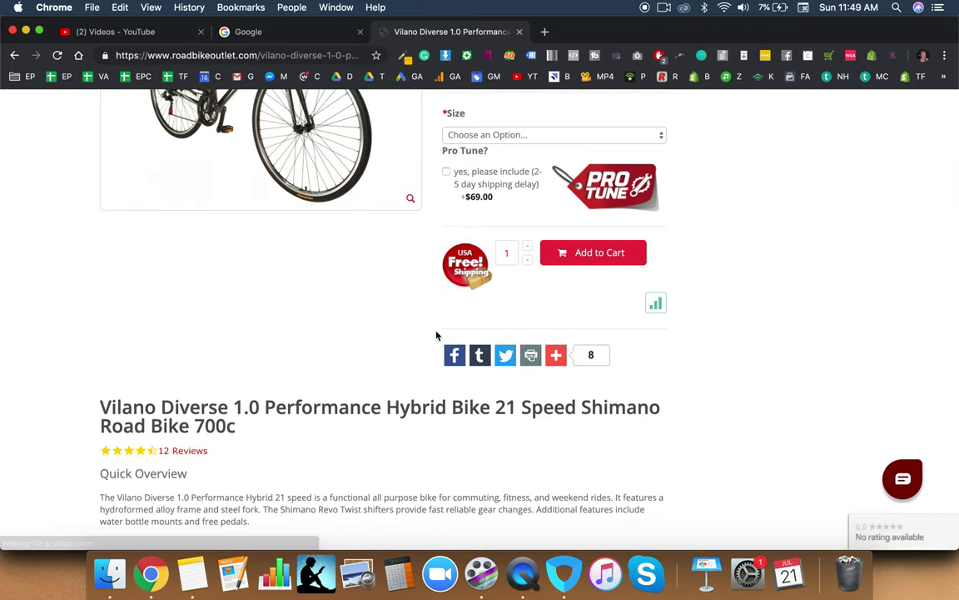
scroll(436, 335, up, 5)
scroll(436, 335, down, 1)
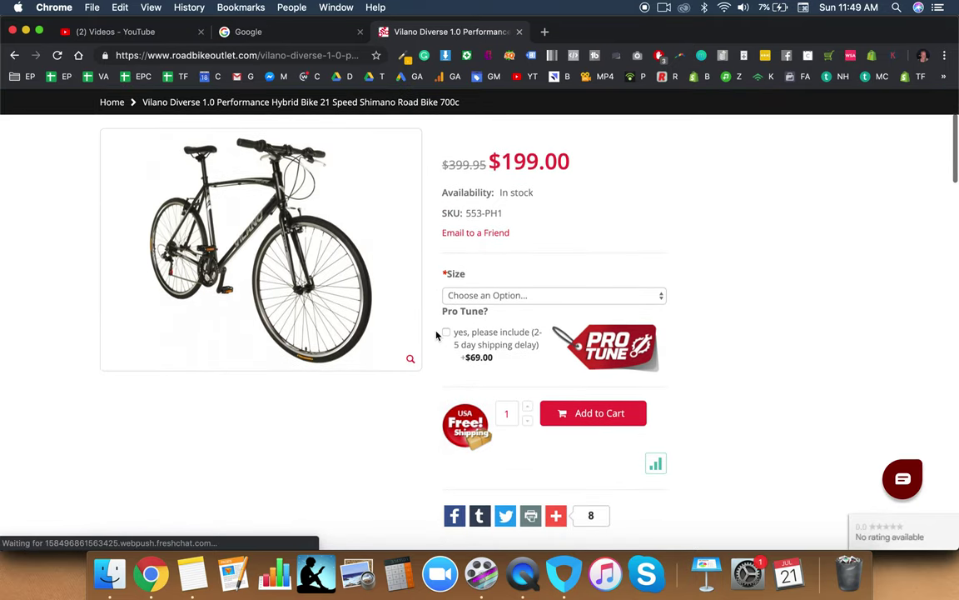
- Return to the store's home page and open the Vilano Rampage Fixed Gear Bike product page
click(14, 55)
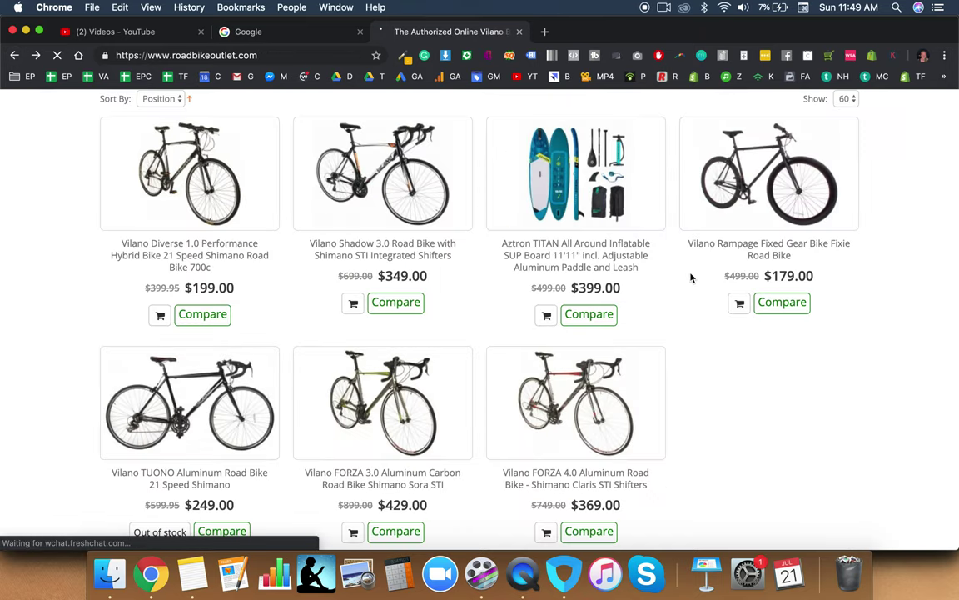
scroll(428, 208, down, 3)
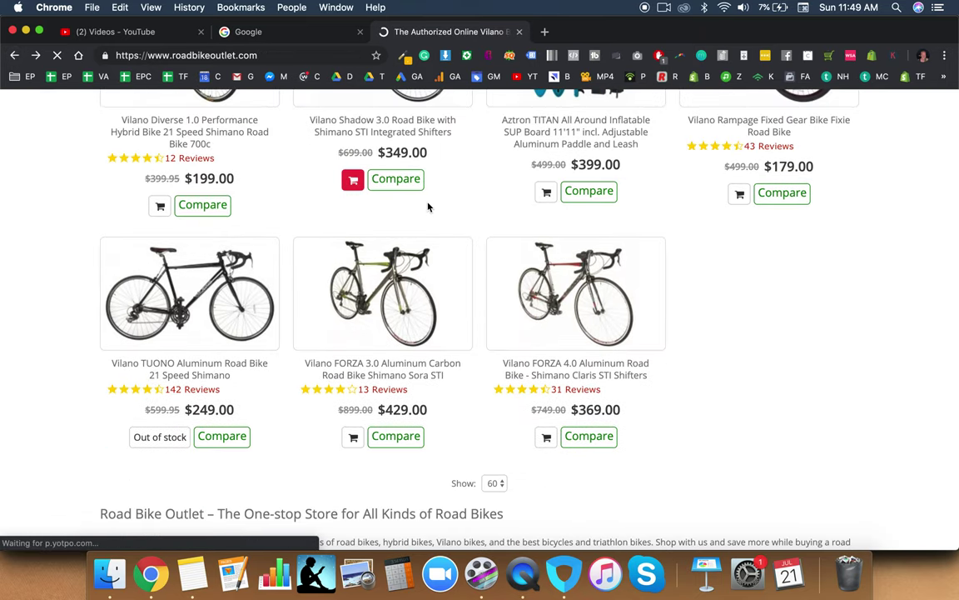
scroll(428, 207, up, 1)
click(808, 125)
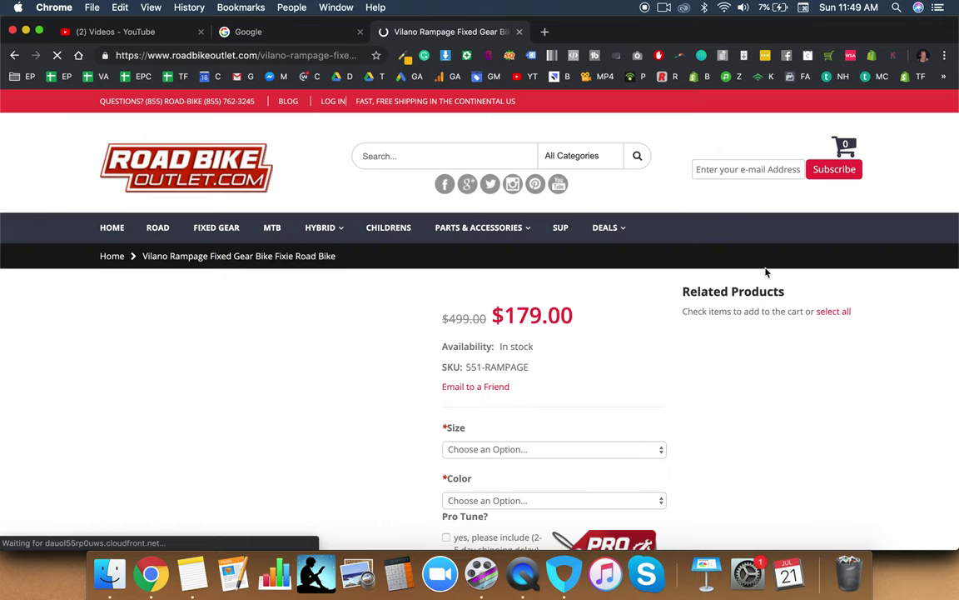
- Examine the Vilano Rampage page, including its photo, size and colour options, related products and description
scroll(686, 416, down, 1)
scroll(685, 416, down, 5)
scroll(686, 417, up, 1)
scroll(685, 416, down, 3)
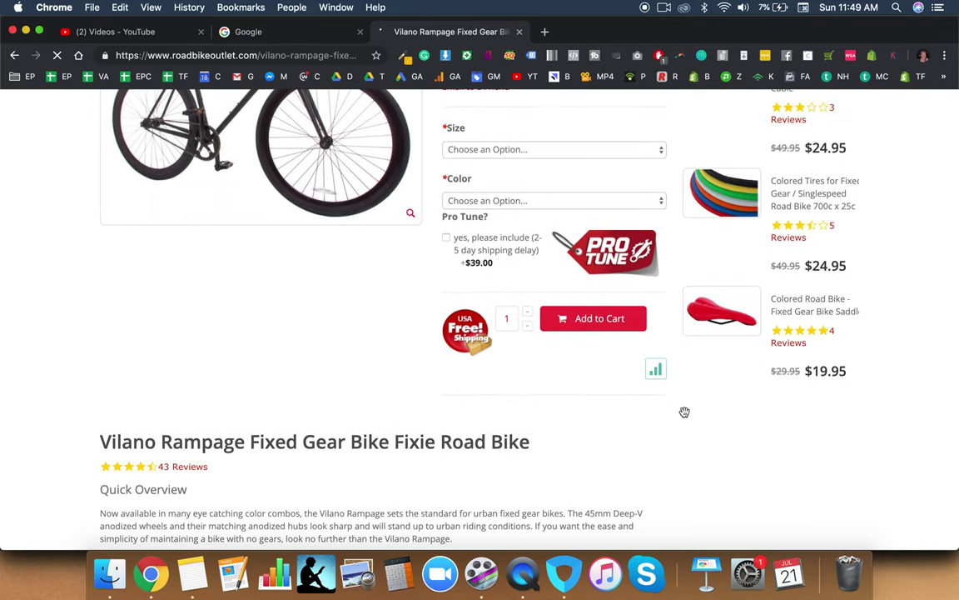
scroll(287, 307, down, 5)
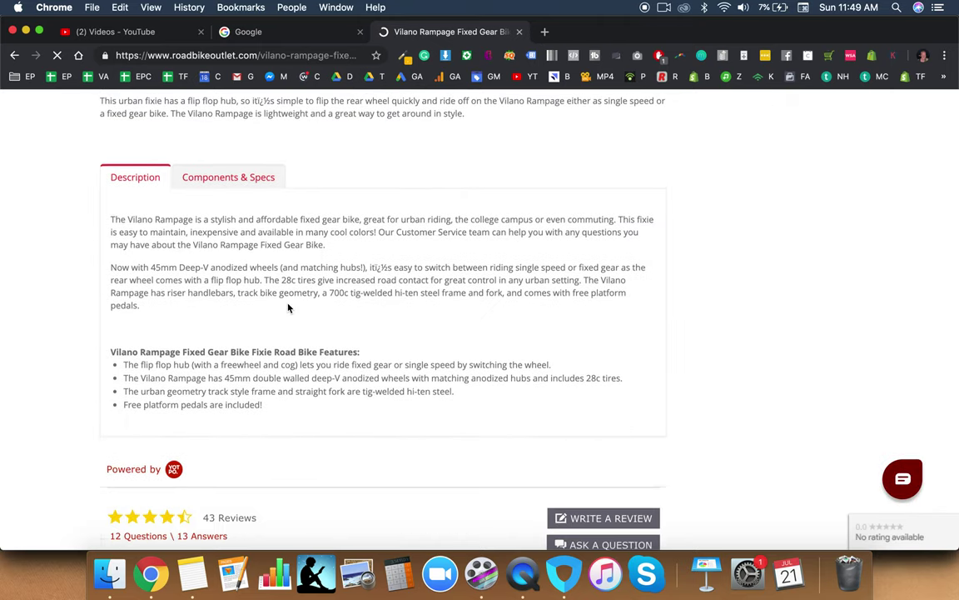
scroll(287, 307, up, 7)
scroll(287, 306, down, 2)
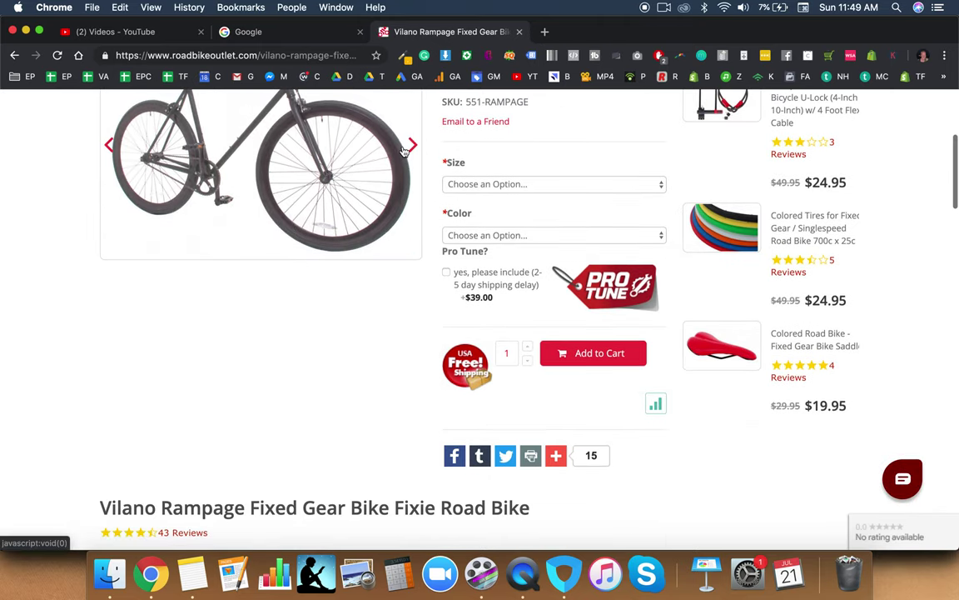
scroll(404, 153, up, 3)
scroll(404, 152, up, 1)
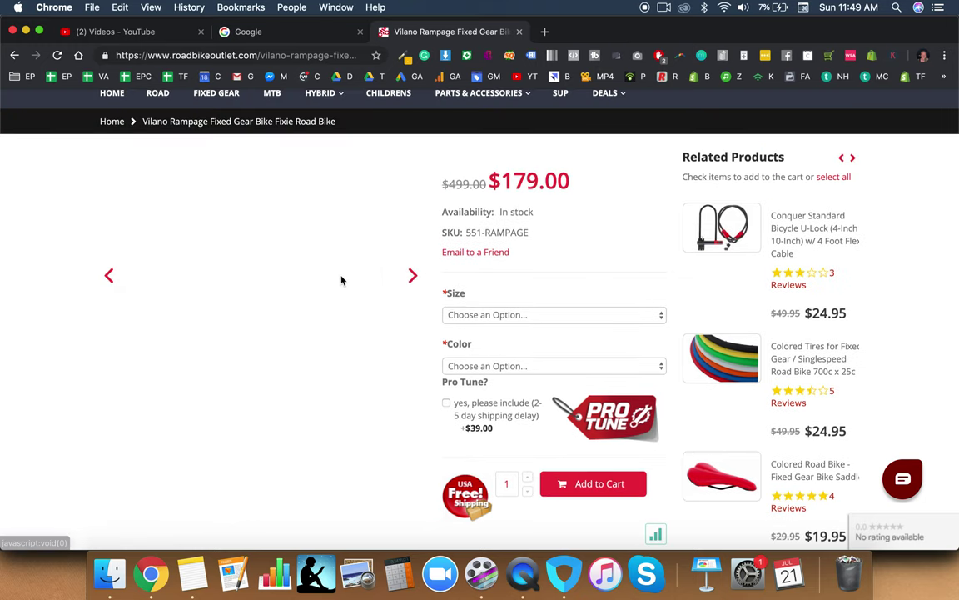
- Try to browse through the photos in the Vilano Rampage product gallery
click(366, 277)
click(100, 277)
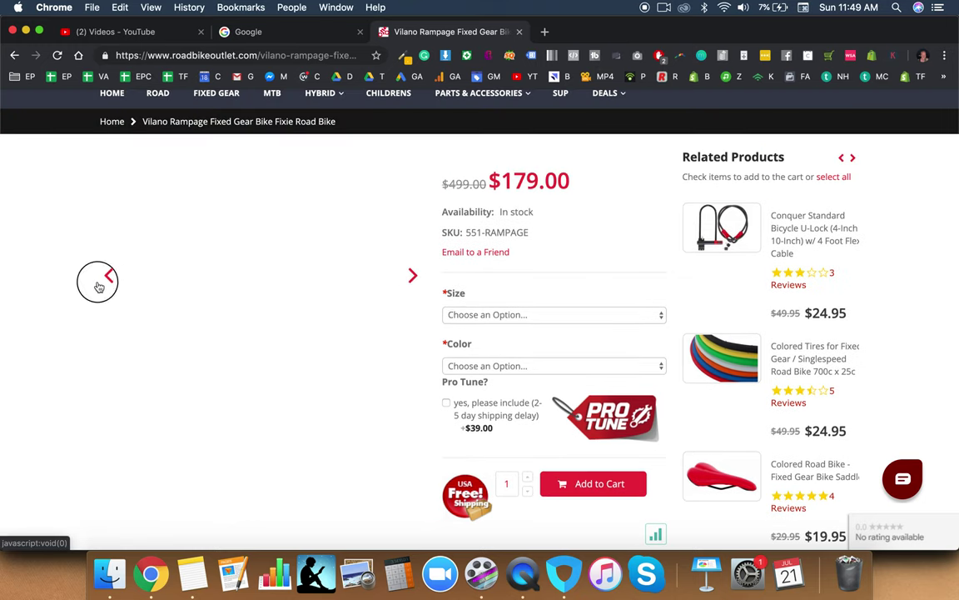
click(113, 276)
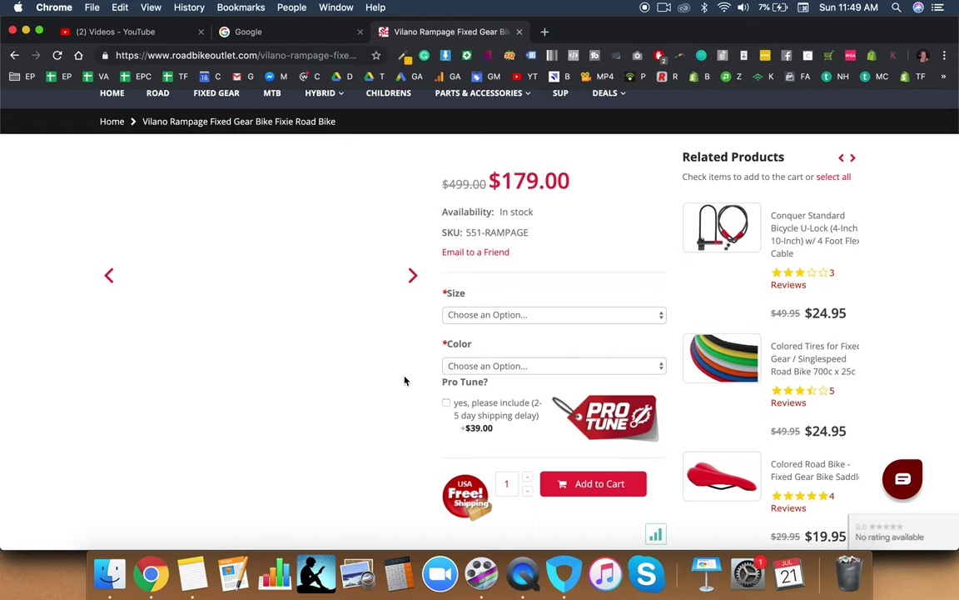
- Reload the Vilano Rampage product page and check its product photo and purchase options
scroll(405, 379, down, 2)
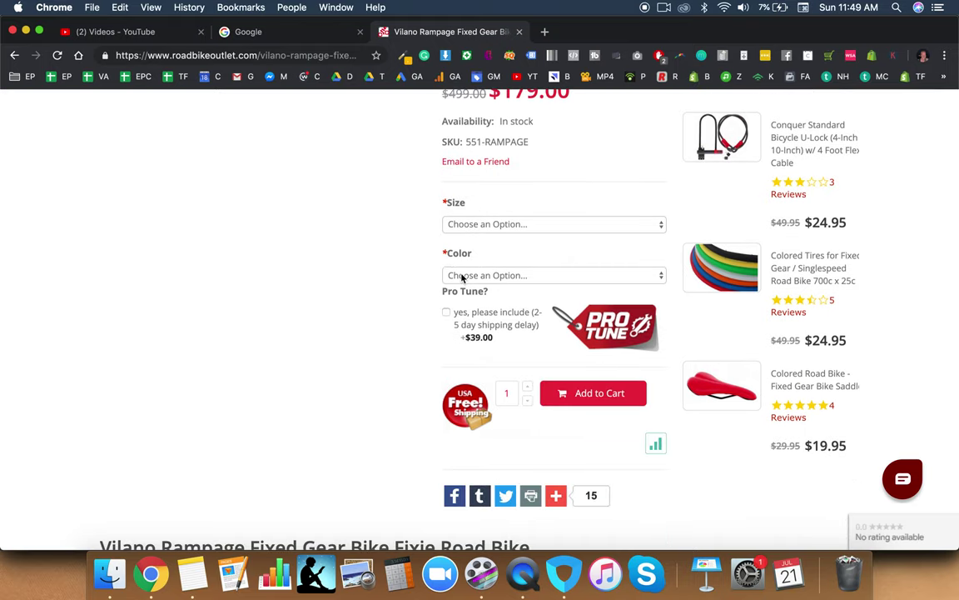
scroll(504, 251, down, 20)
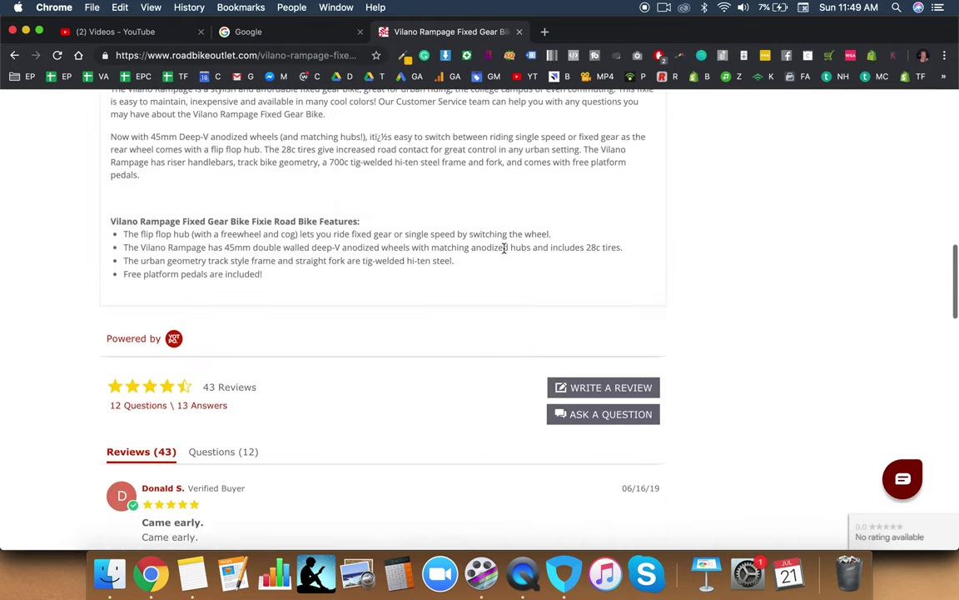
scroll(503, 251, up, 20)
scroll(503, 251, down, 5)
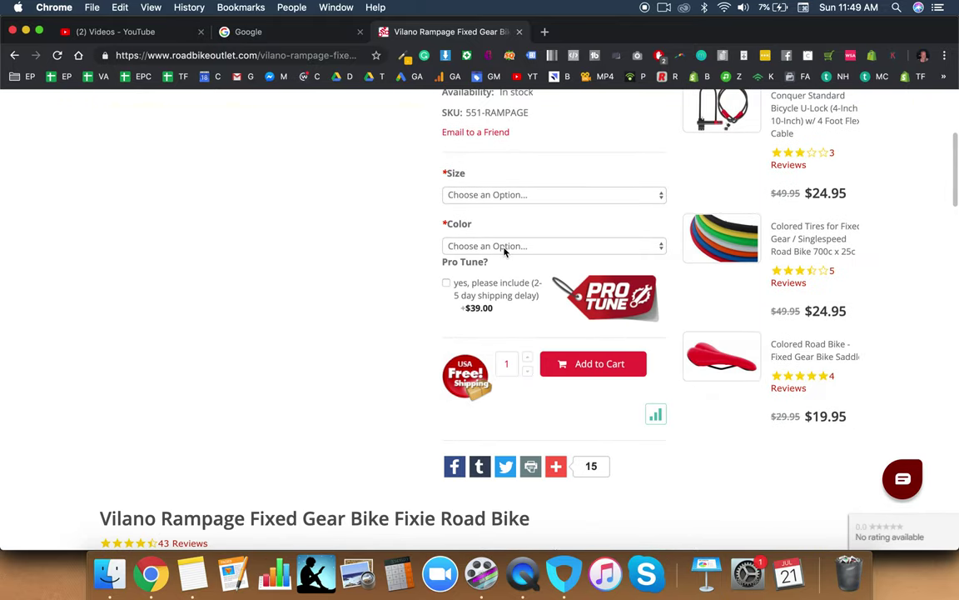
scroll(508, 248, up, 5)
key(super+r)
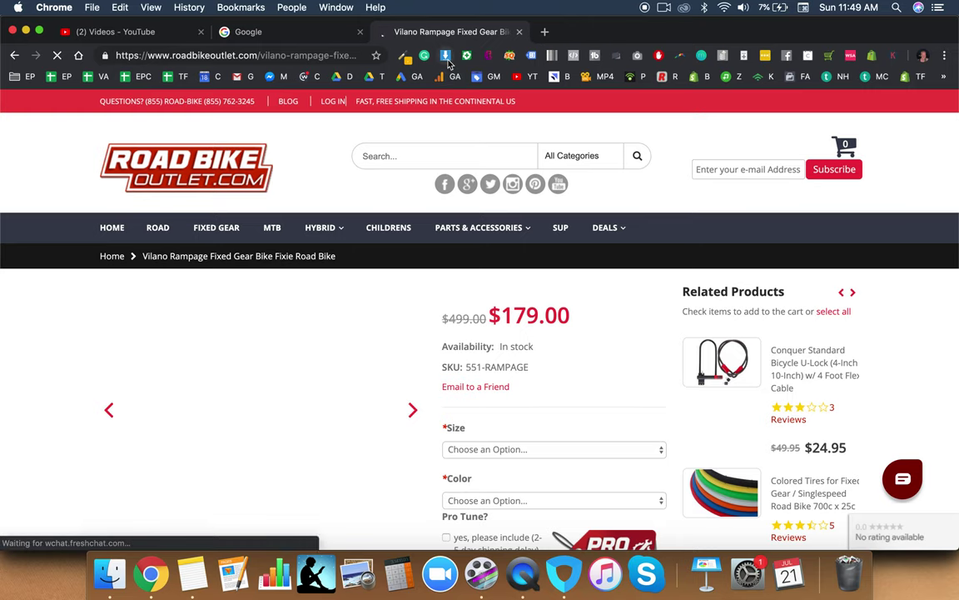
scroll(520, 340, down, 5)
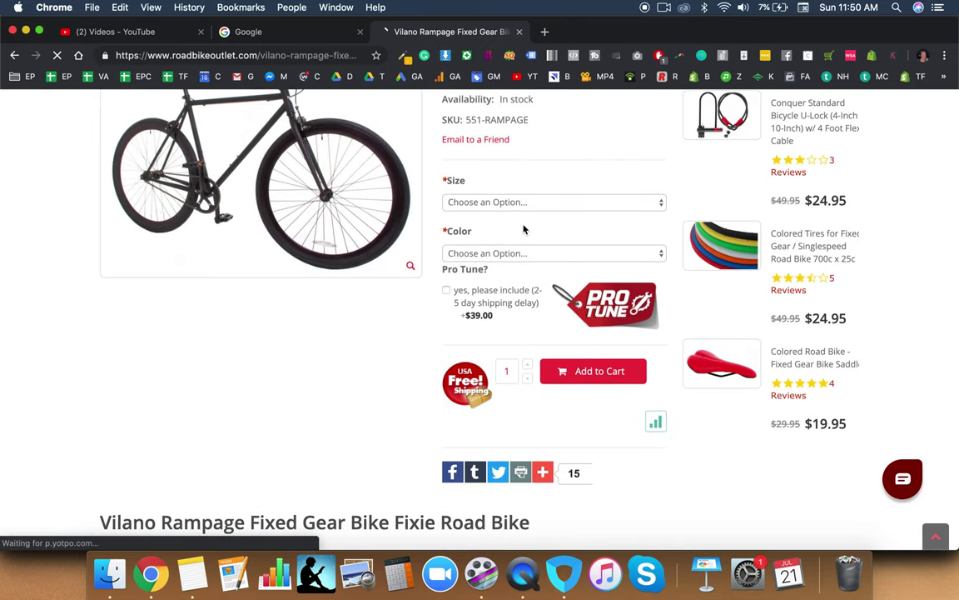
scroll(514, 186, up, 5)
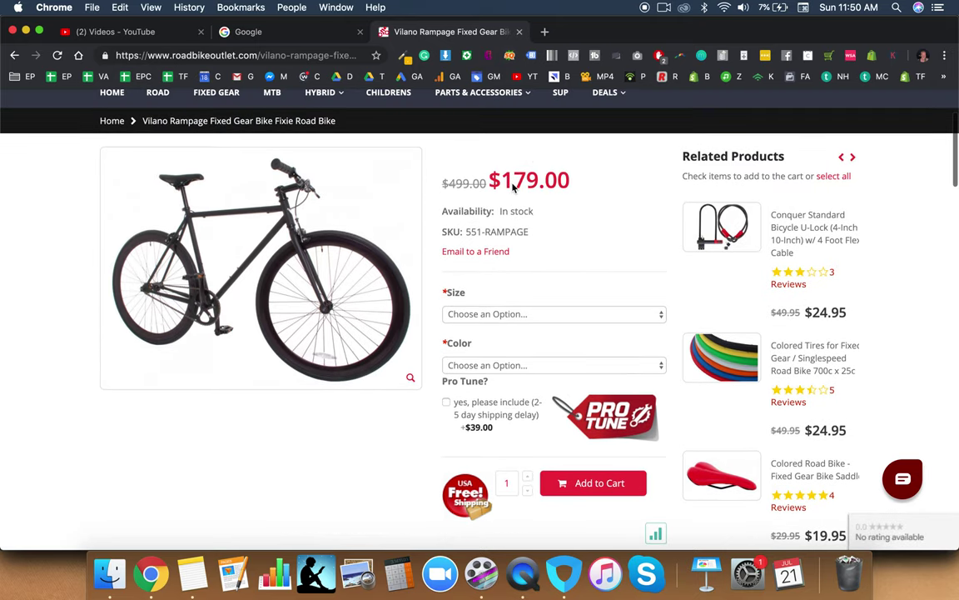
scroll(513, 186, down, 2)
scroll(533, 200, down, 1)
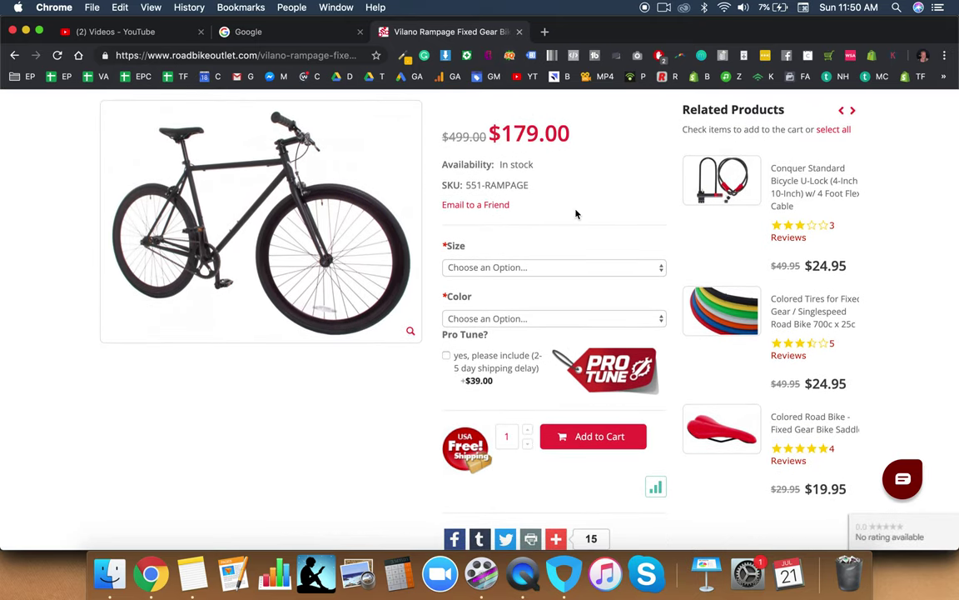
scroll(575, 214, up, 1)
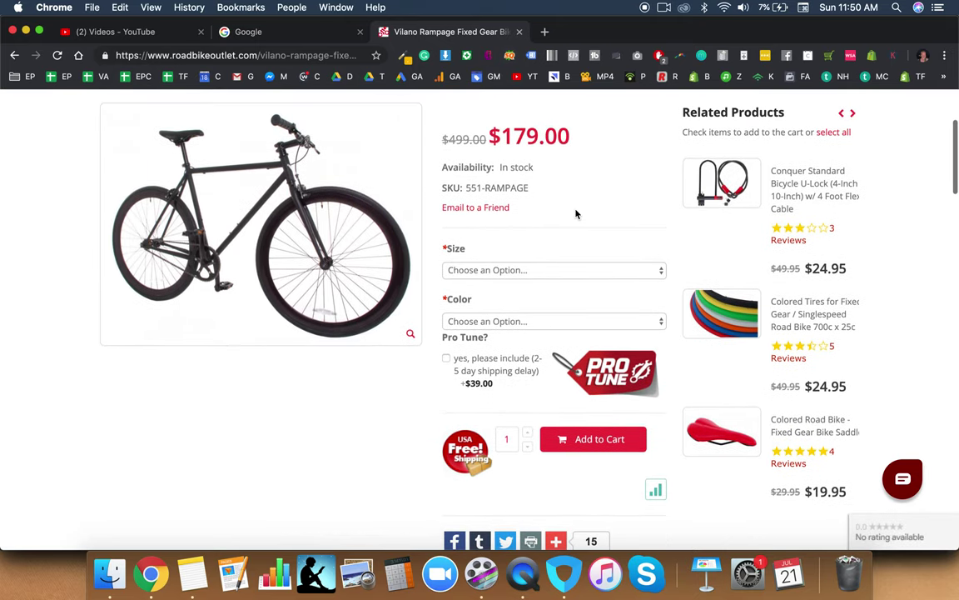
- Open Image Downloader for the product page and review the bike images it offers
click(446, 55)
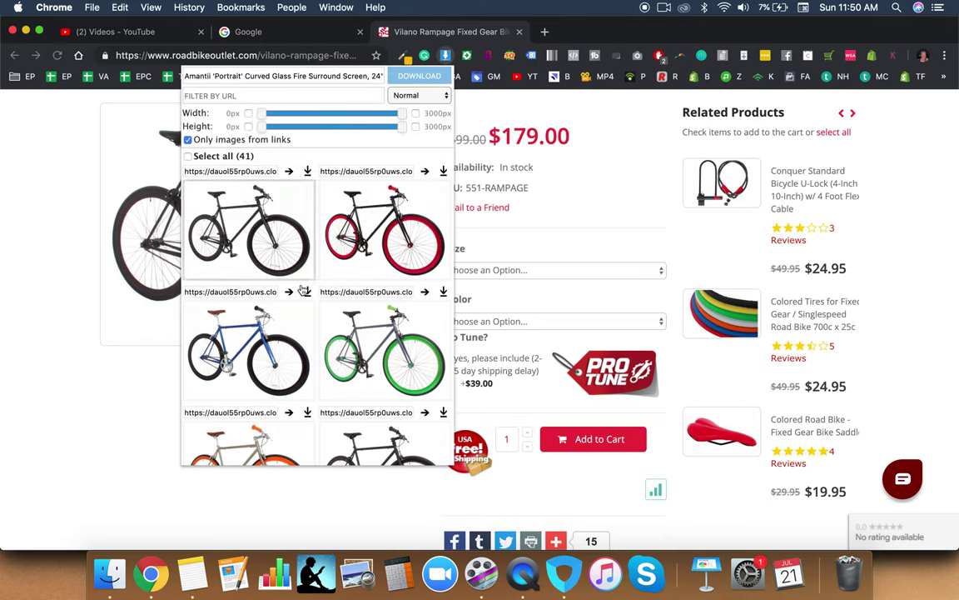
scroll(302, 290, down, 10)
scroll(302, 290, up, 15)
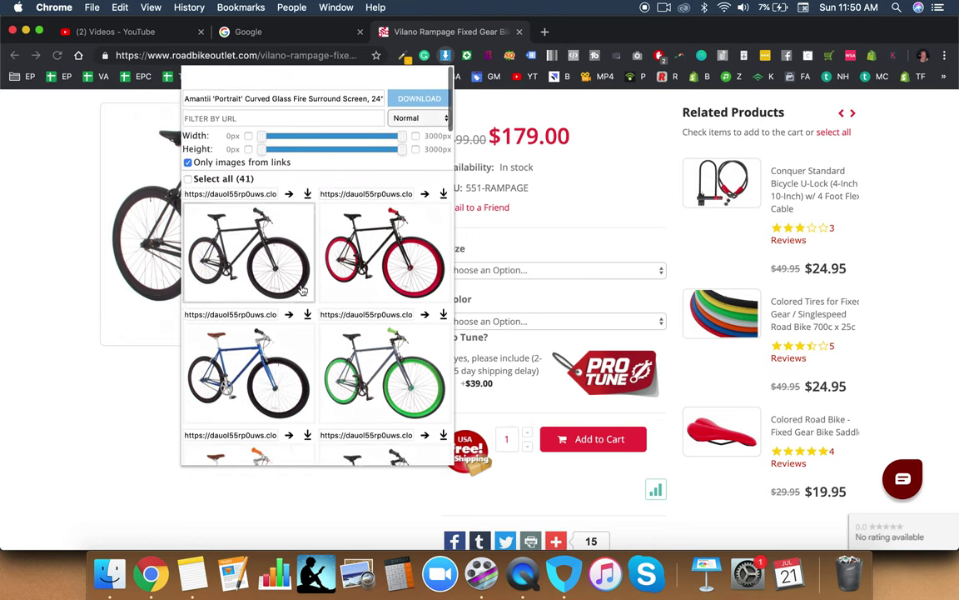
- Replace the old product name above the URL filter in Image Downloader with "Vilano Rampage"
click(261, 76)
key(super+a)
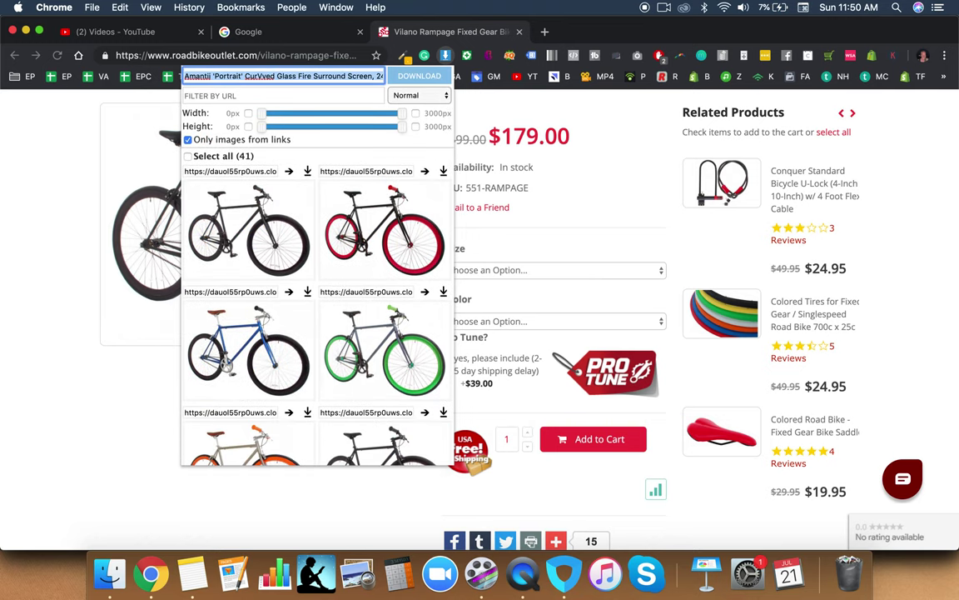
text(Vilano Rampage)
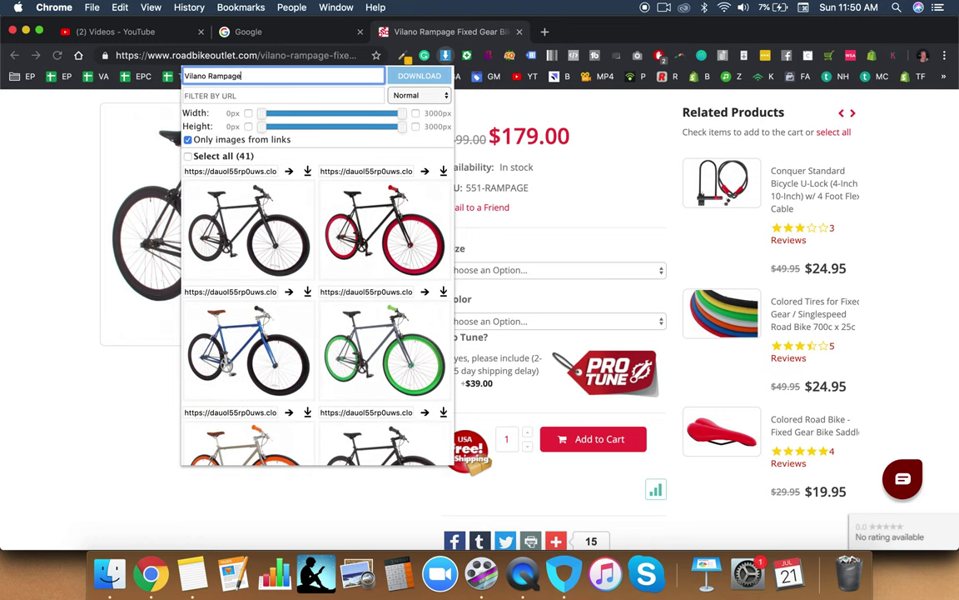
- Select all bike images in Image Downloader except the five broken facebook.com images at the end of the list
click(209, 160)
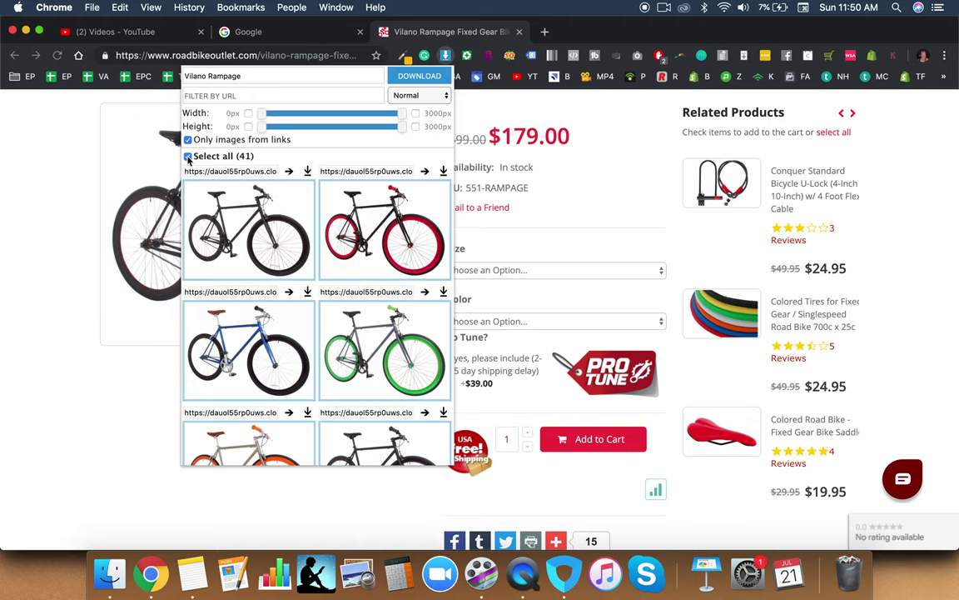
scroll(325, 333, down, 5)
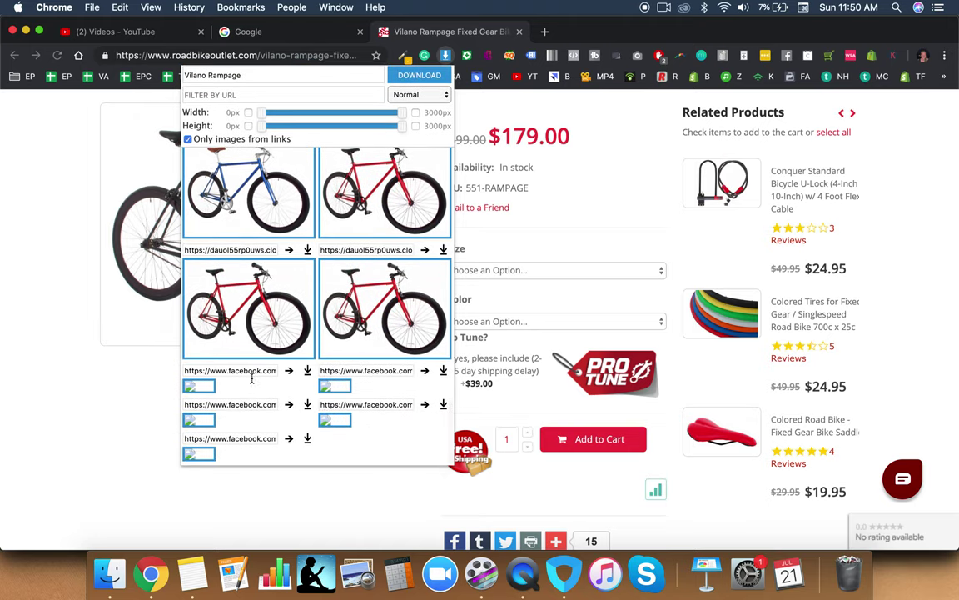
click(198, 386)
click(334, 387)
click(335, 421)
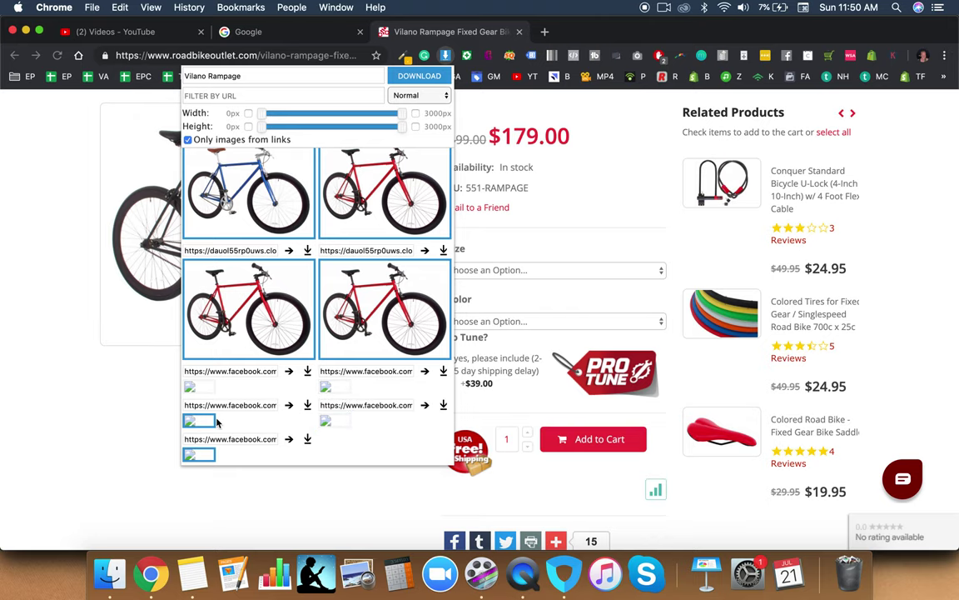
click(198, 421)
click(199, 454)
scroll(333, 273, up, 5)
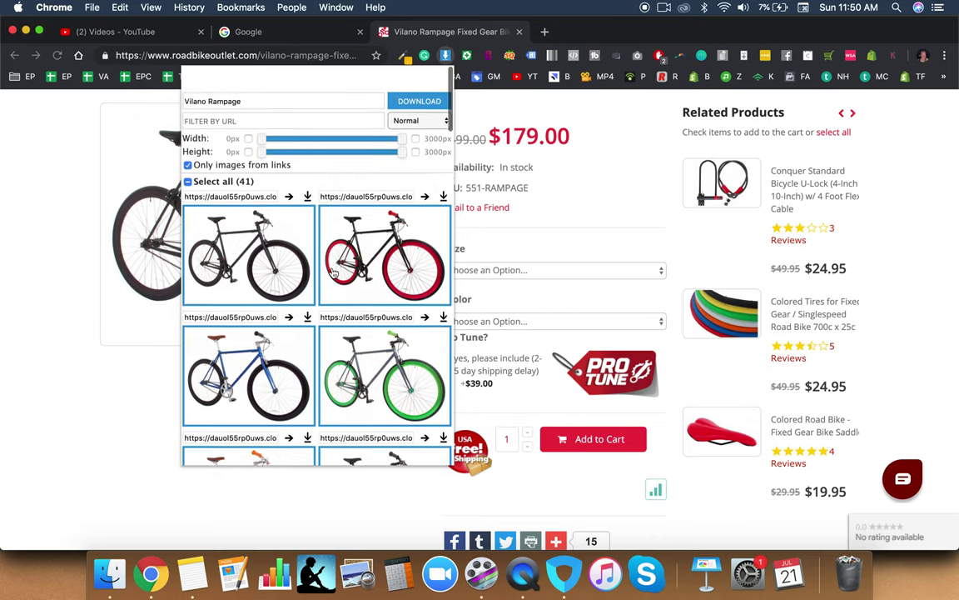
- Download the selected Vilano Rampage images despite the save-location warning, and return to the product page
click(420, 77)
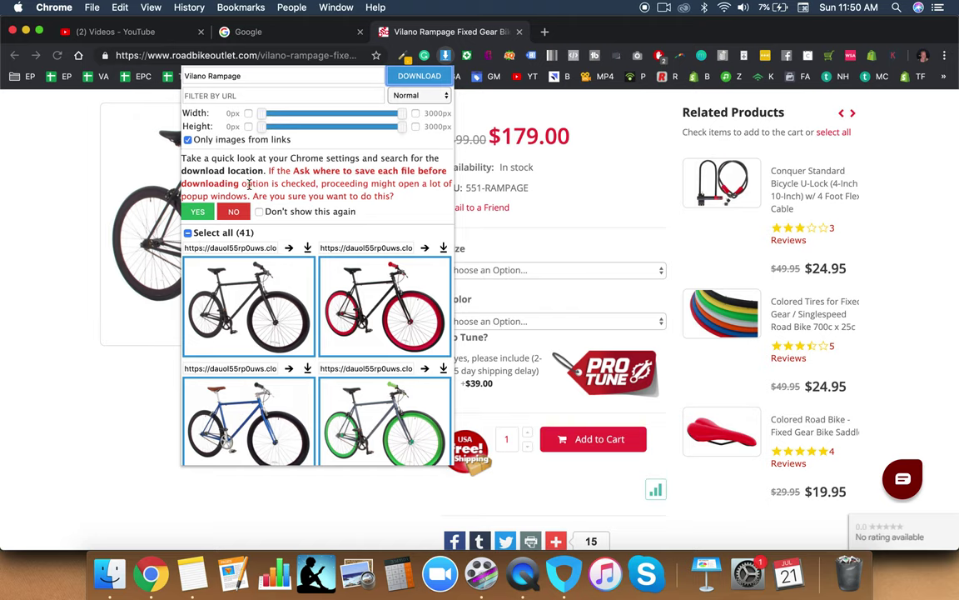
click(197, 213)
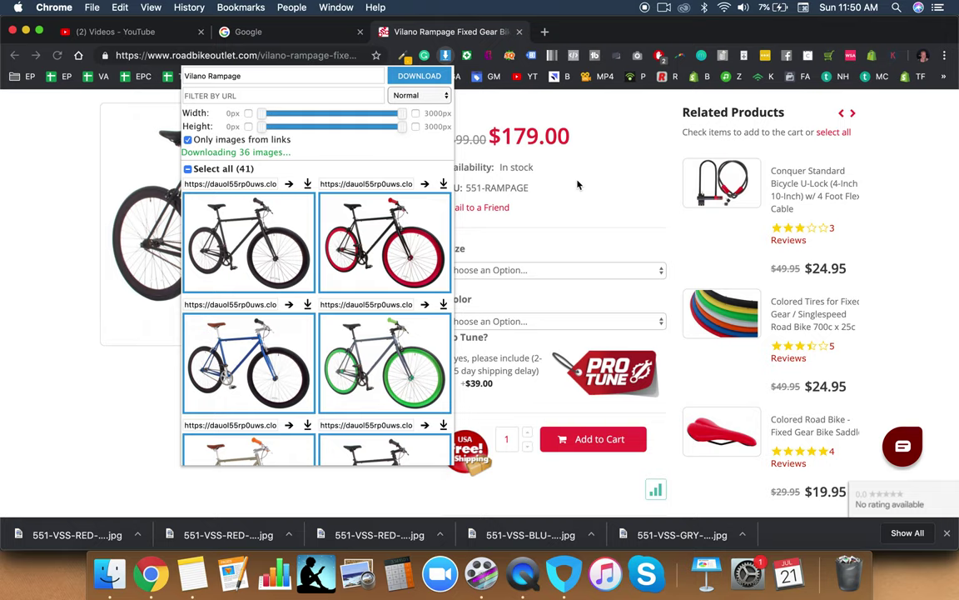
click(554, 152)
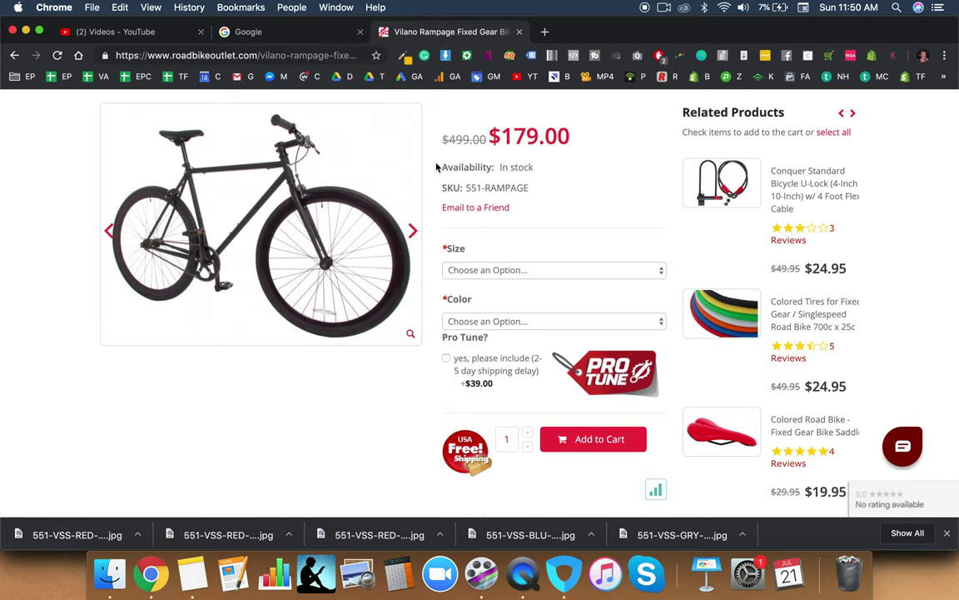
scroll(436, 167, up, 5)
scroll(436, 163, down, 5)
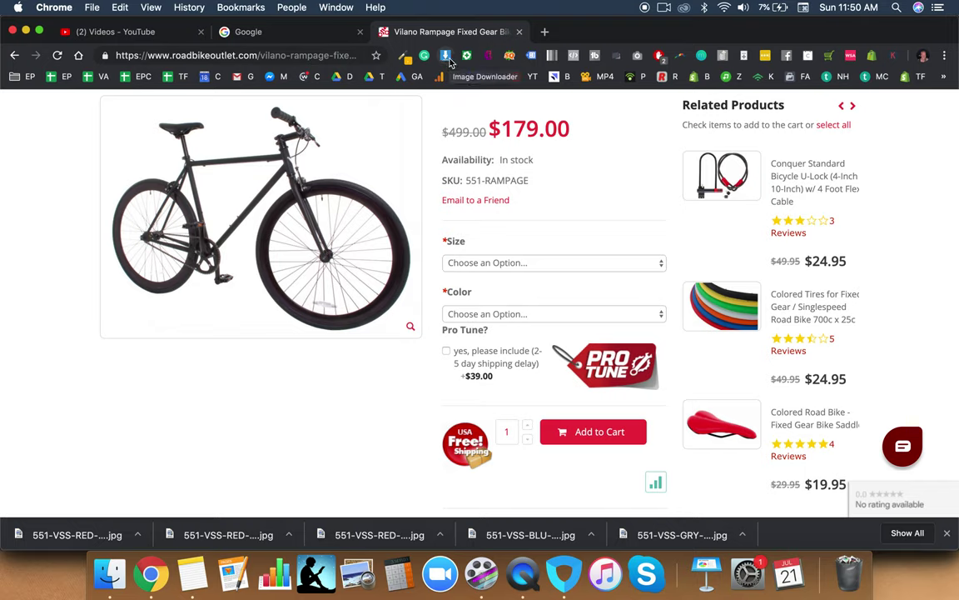
- Search the web for "google chrome store" in a new tab
click(544, 32)
text(google )
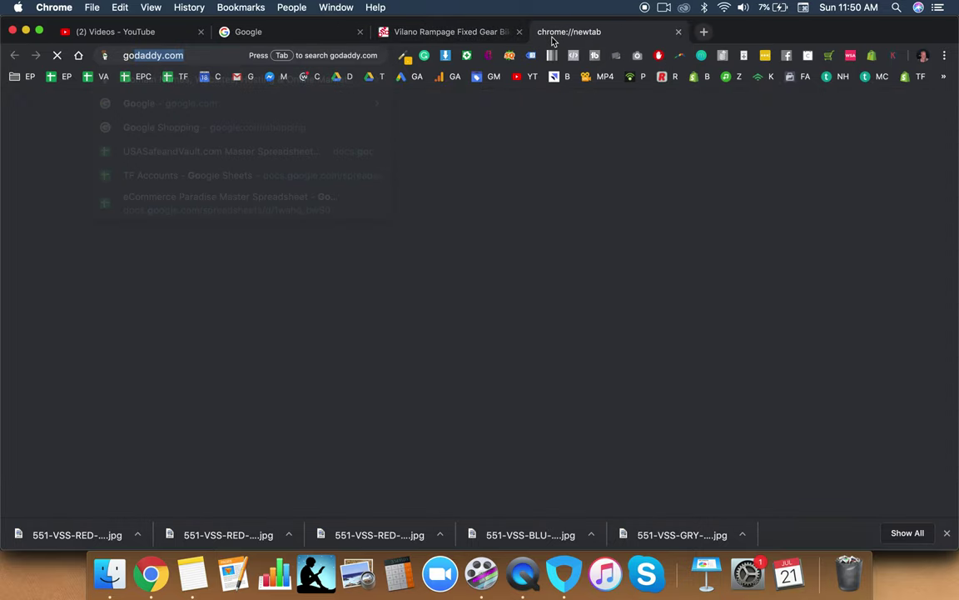
text(chrome store)
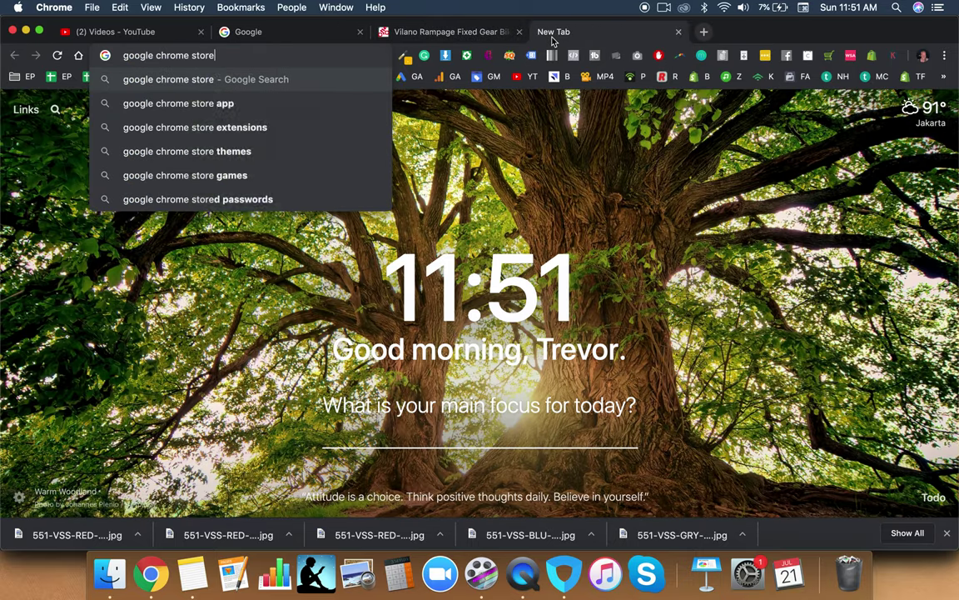
key(Return)
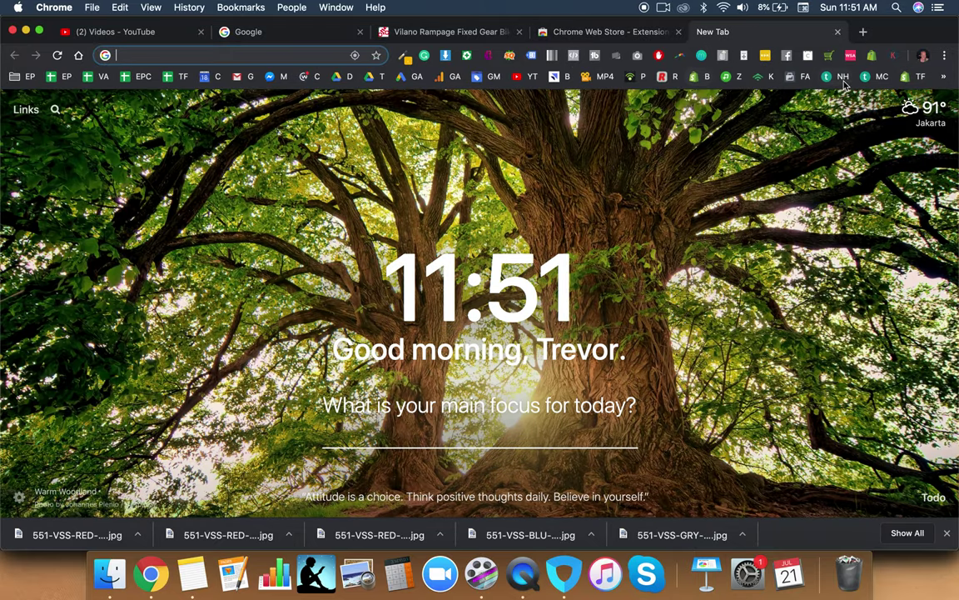
- Open the eCommerce Paradise Shopify admin from the bookmarks and open its Conversion Optimization Coaching product
click(943, 76)
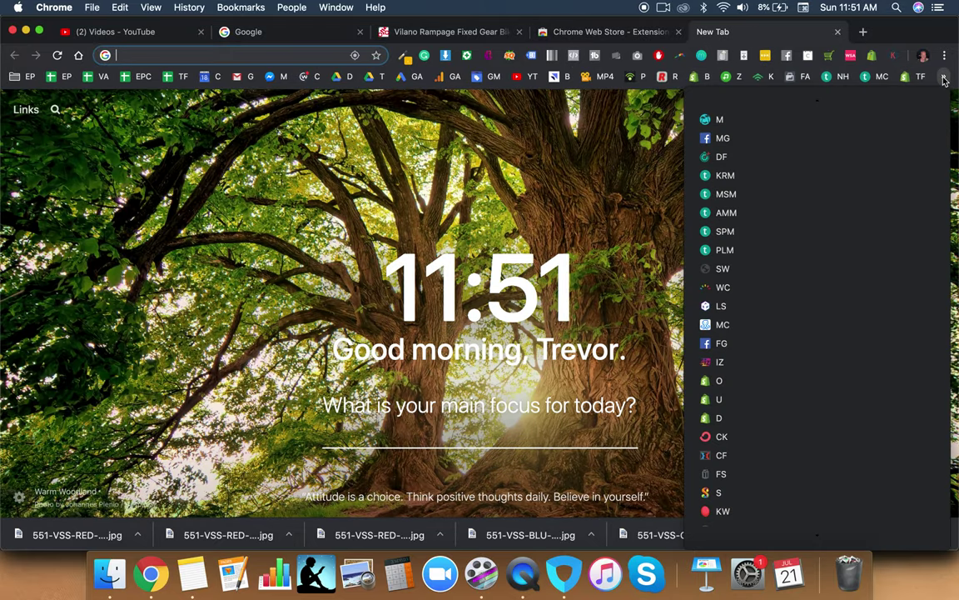
click(774, 385)
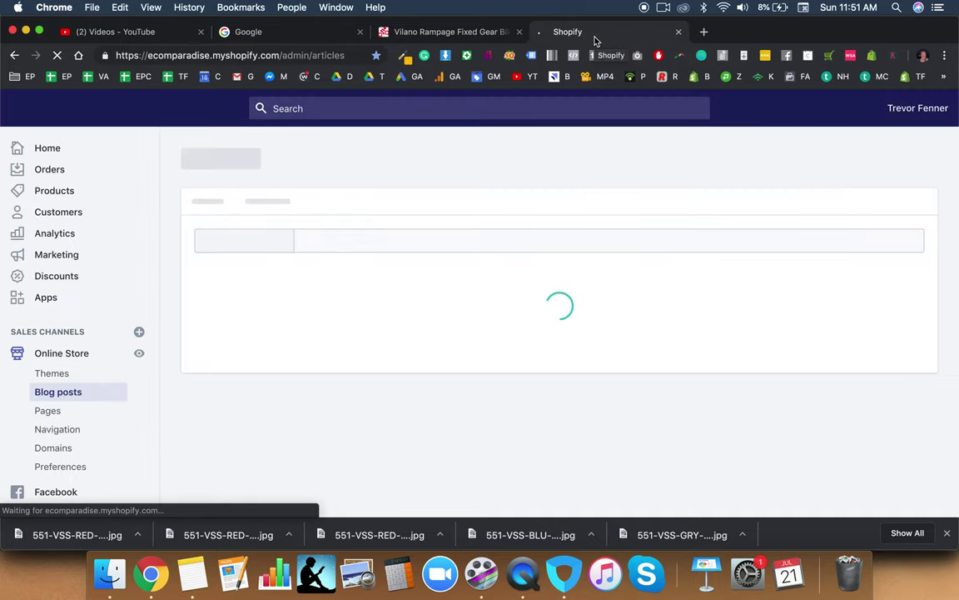
click(70, 195)
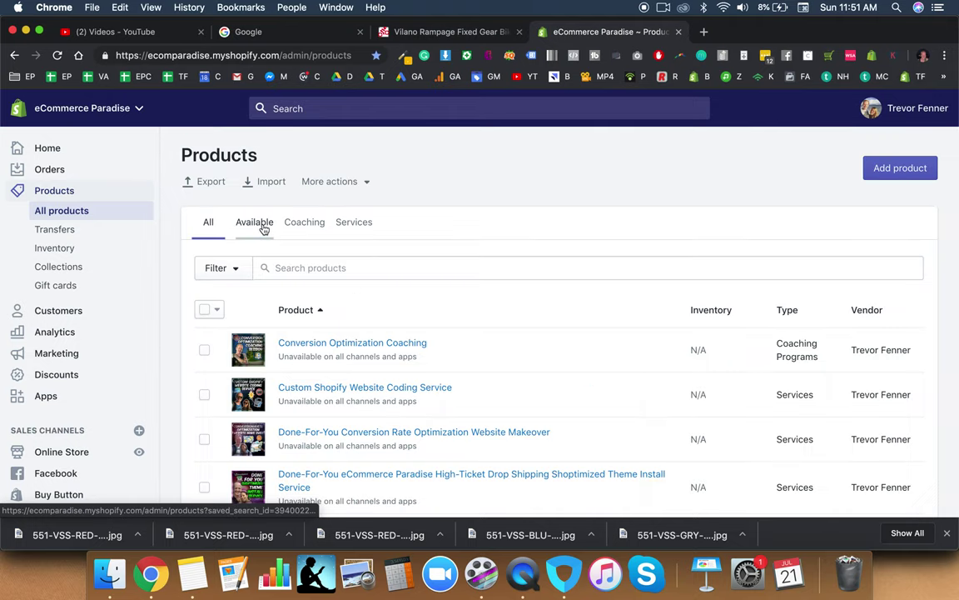
click(314, 346)
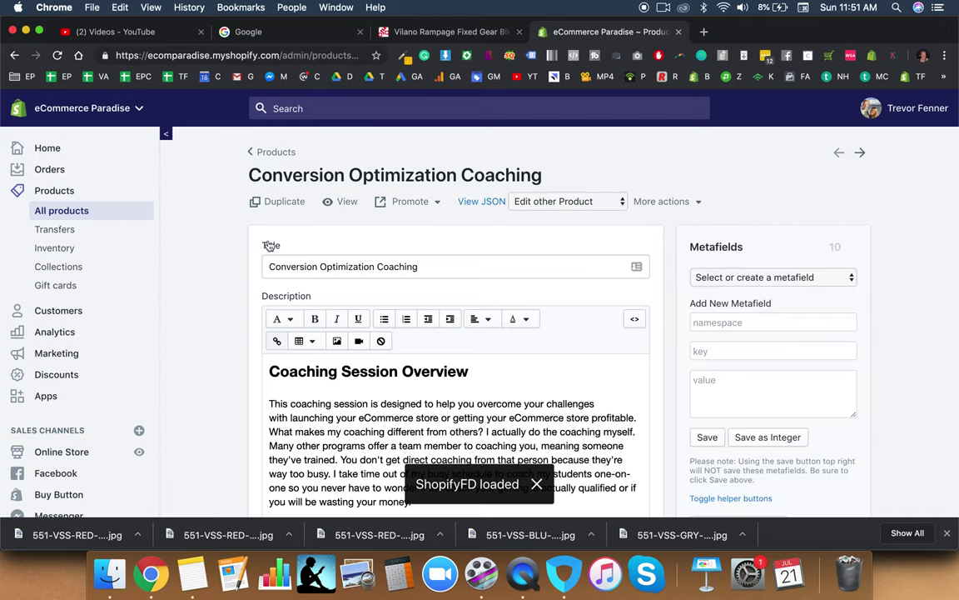
- Review the choices for editing another product and the selectable metafields on the coaching product, leaving both unchanged
click(547, 200)
click(578, 142)
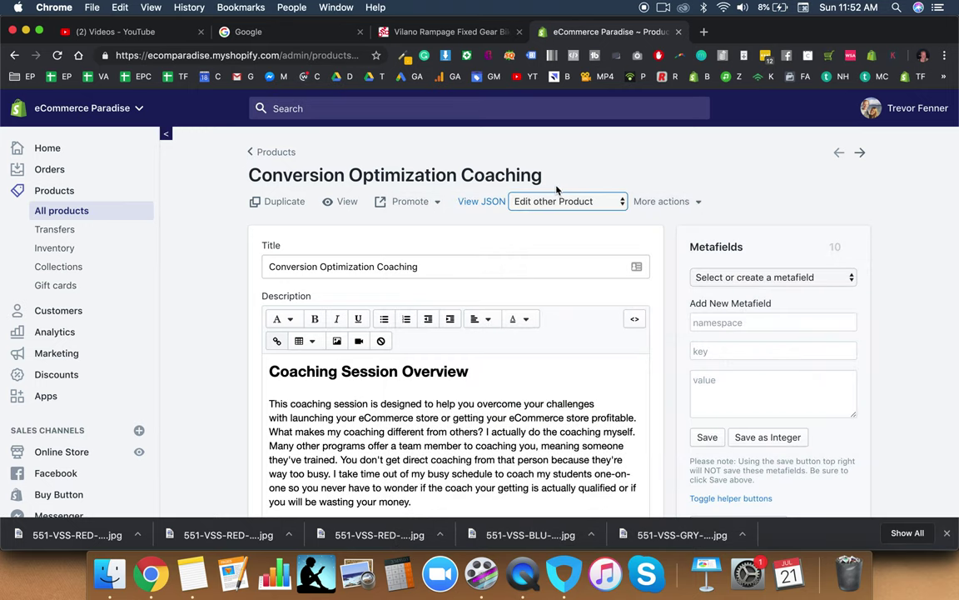
scroll(659, 243, down, 3)
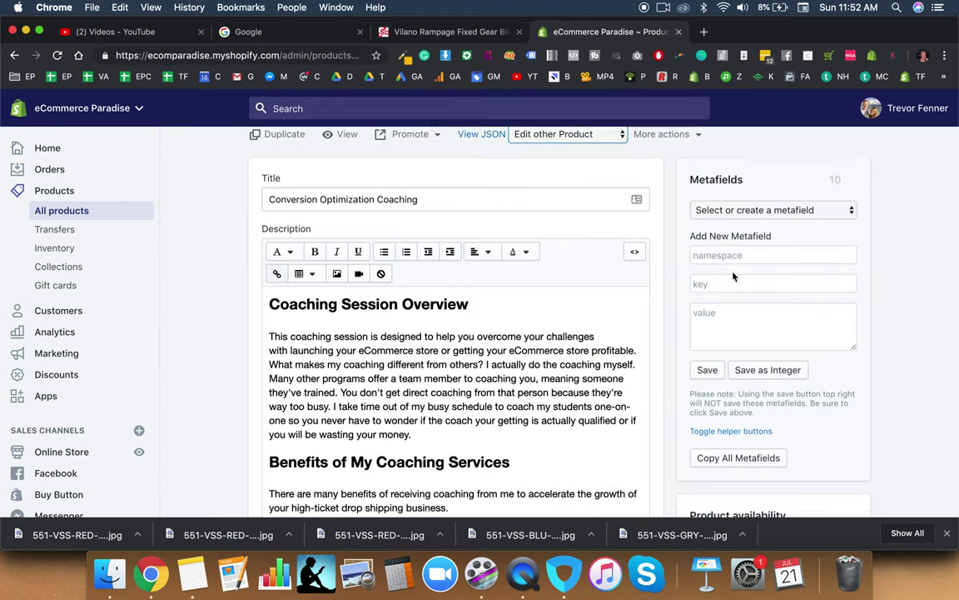
scroll(741, 191, up, 1)
click(743, 183)
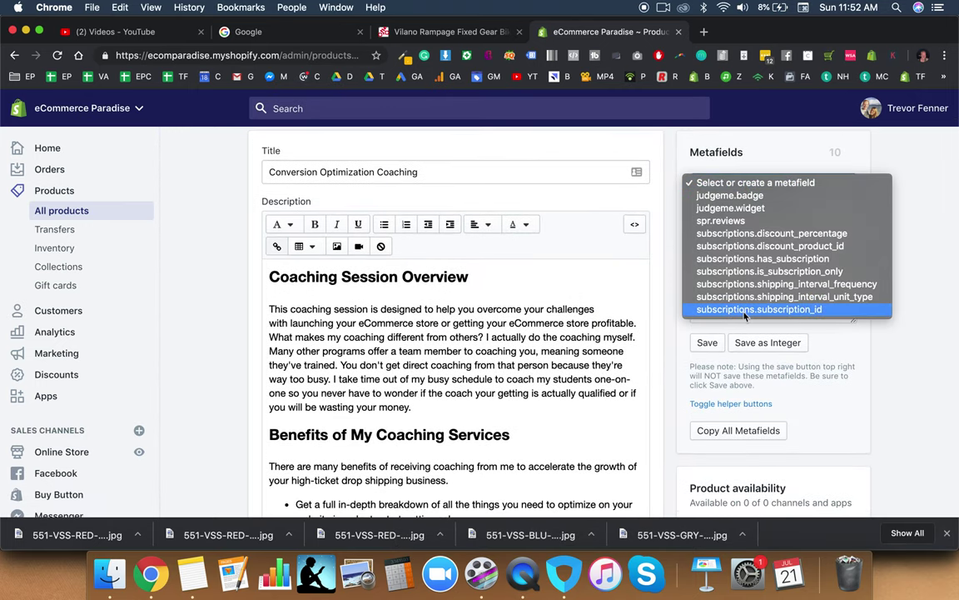
click(830, 190)
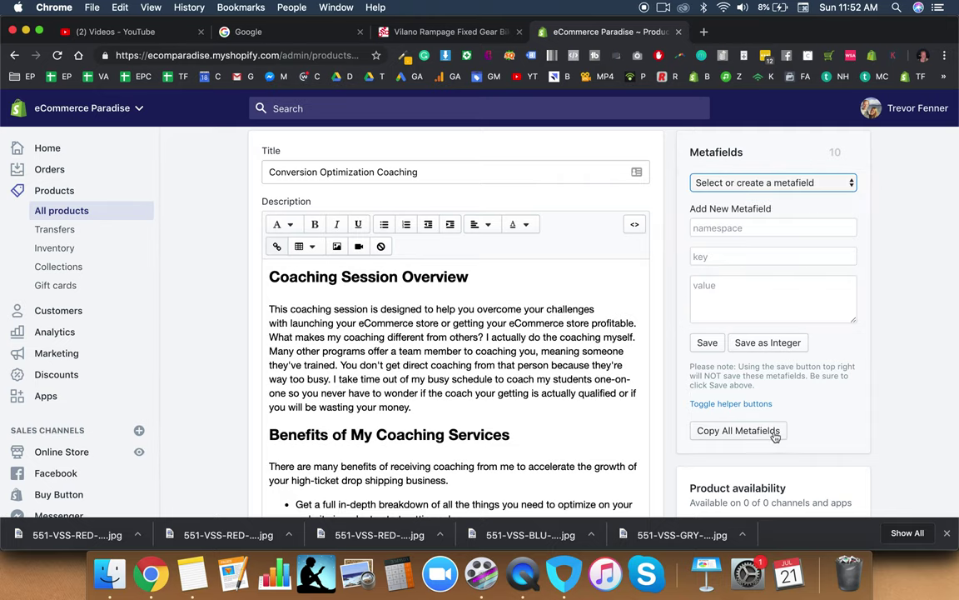
- Examine the coaching product's sitemap-hiding option and the HTML clean-up, backup, metafield and autosave tools beneath its description
scroll(632, 402, down, 10)
scroll(656, 413, down, 5)
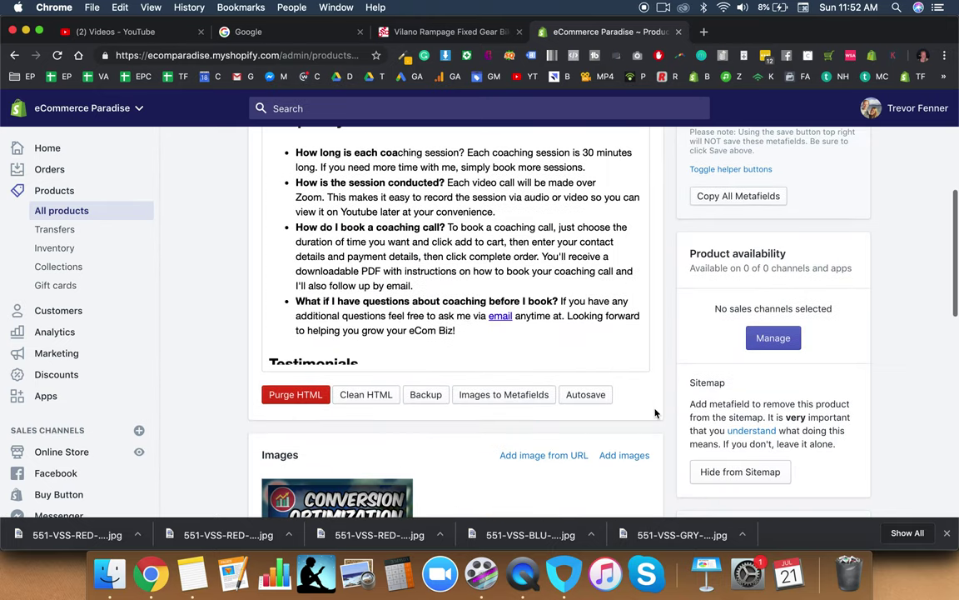
scroll(655, 413, down, 3)
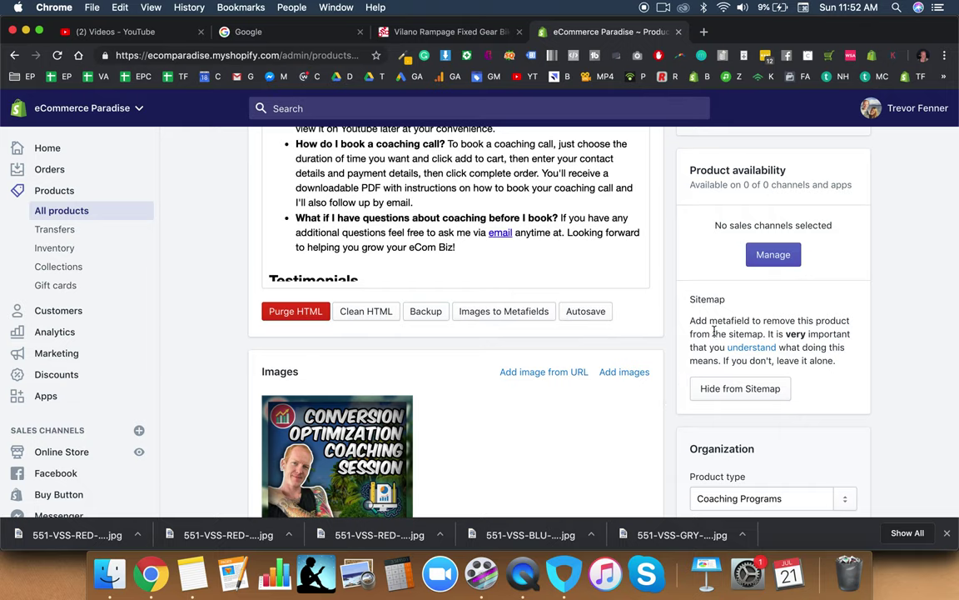
drag(687, 322, 833, 363)
click(805, 360)
scroll(750, 363, down, 5)
scroll(713, 364, down, 5)
scroll(713, 370, up, 8)
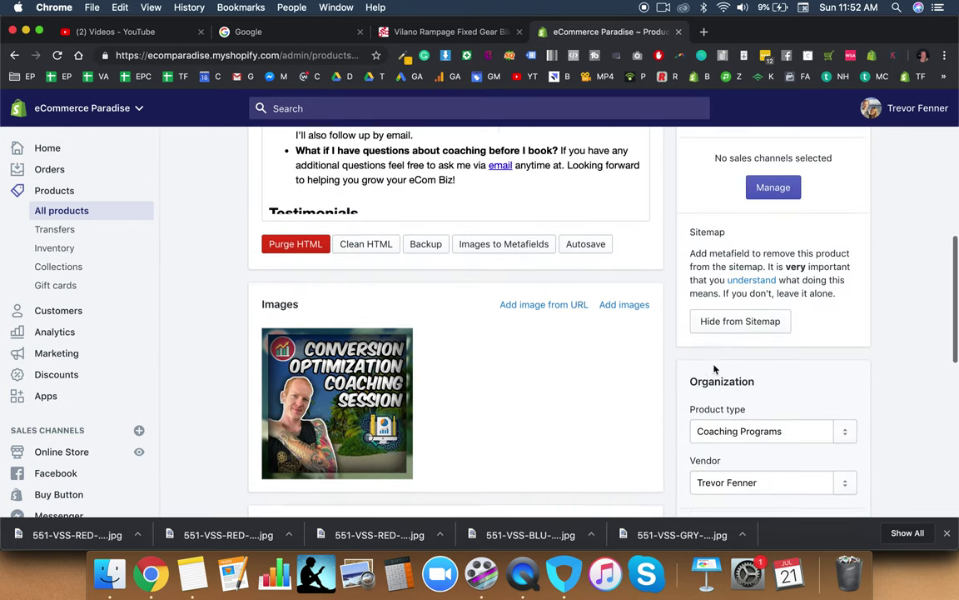
scroll(713, 370, up, 3)
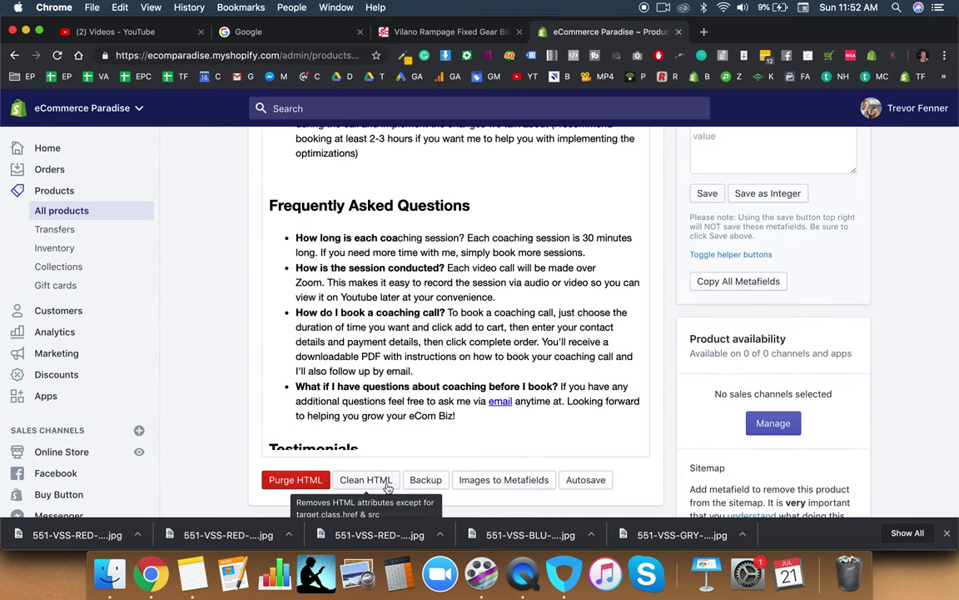
scroll(424, 483, down, 1)
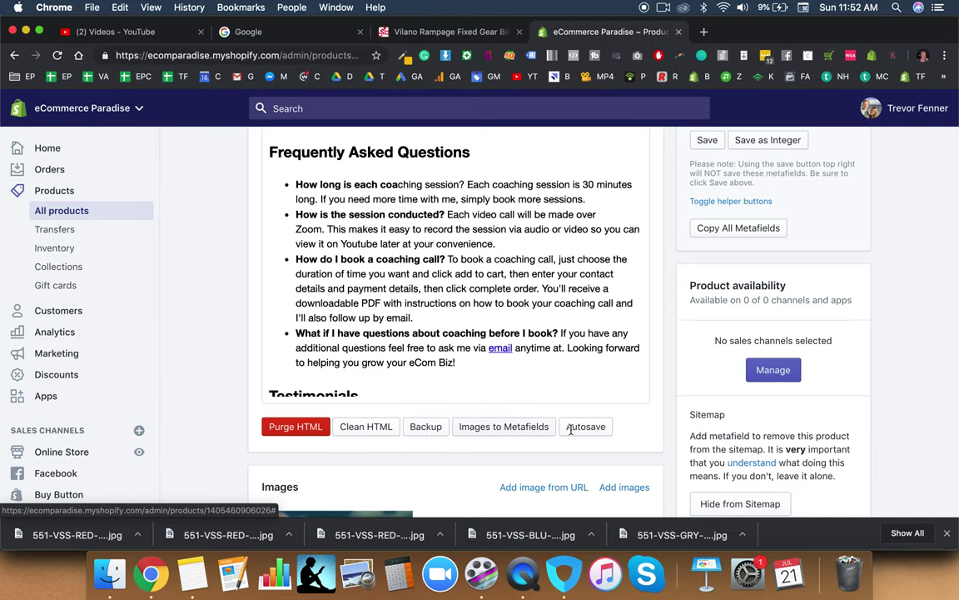
- Examine the coaching product's variants, the options for removing all images or tags, and the search engine listing preview
scroll(675, 431, down, 5)
scroll(675, 432, down, 5)
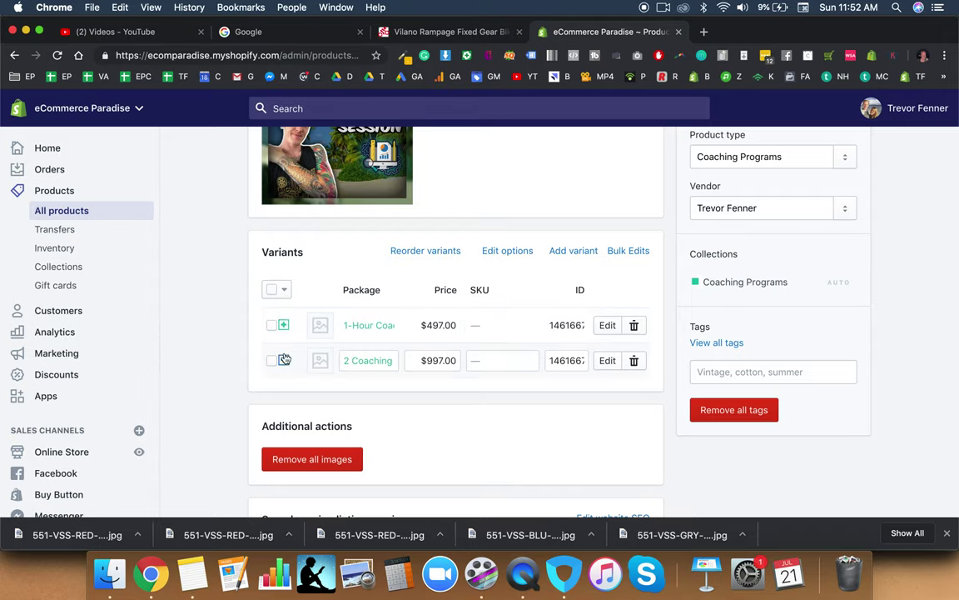
scroll(665, 332, down, 1)
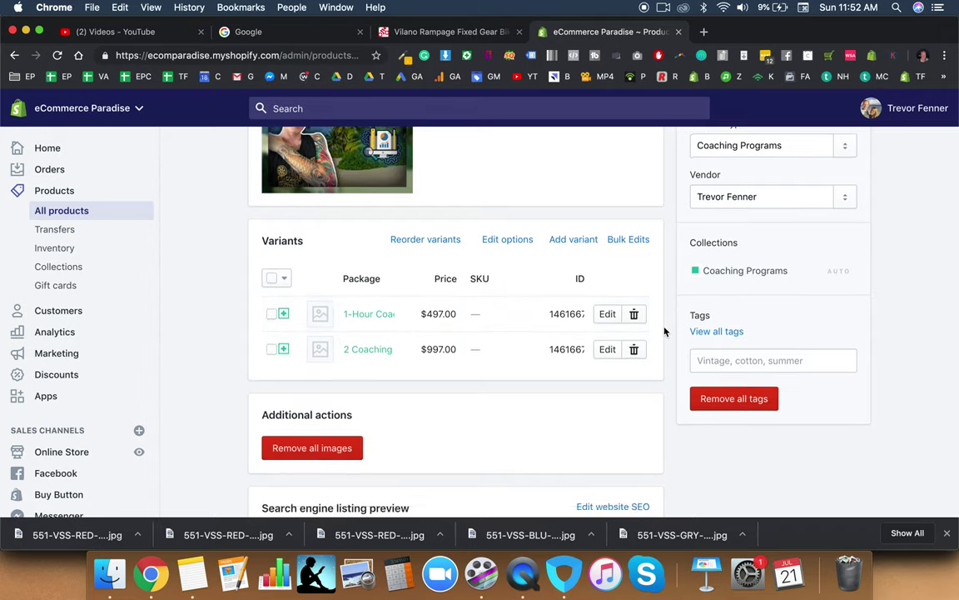
scroll(664, 331, down, 5)
scroll(407, 312, up, 4)
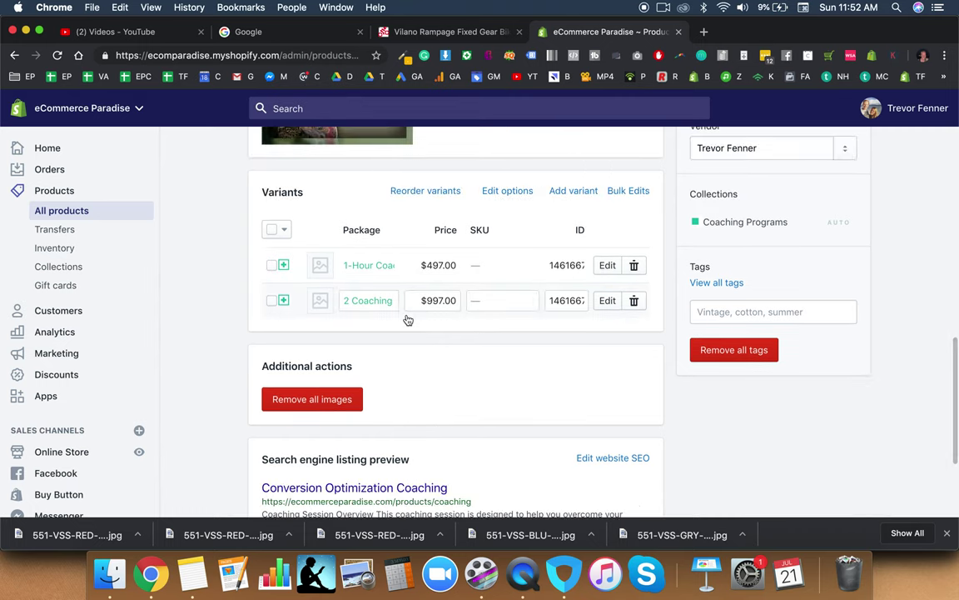
scroll(407, 317, up, 3)
scroll(499, 267, down, 2)
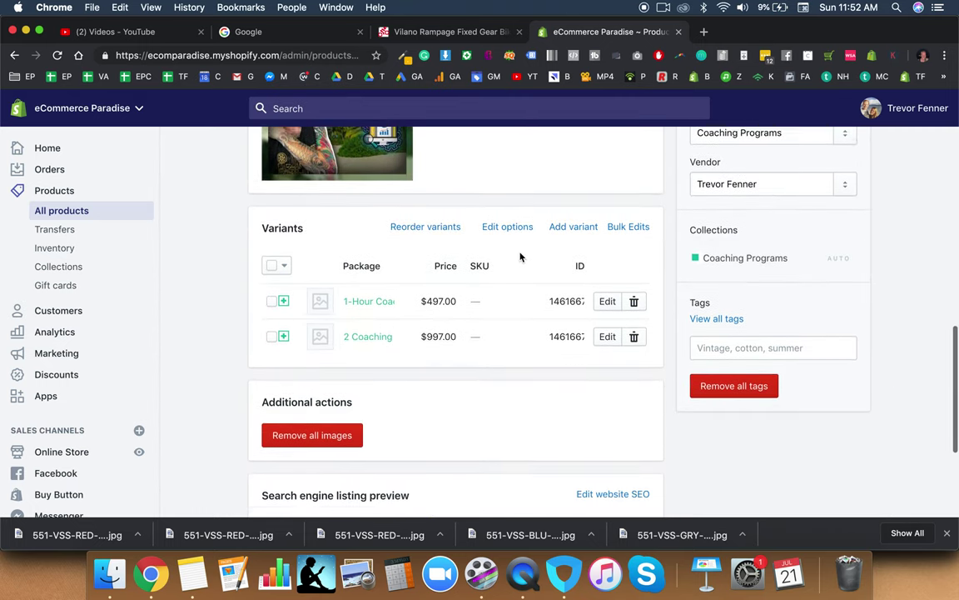
scroll(519, 257, up, 3)
scroll(449, 248, down, 4)
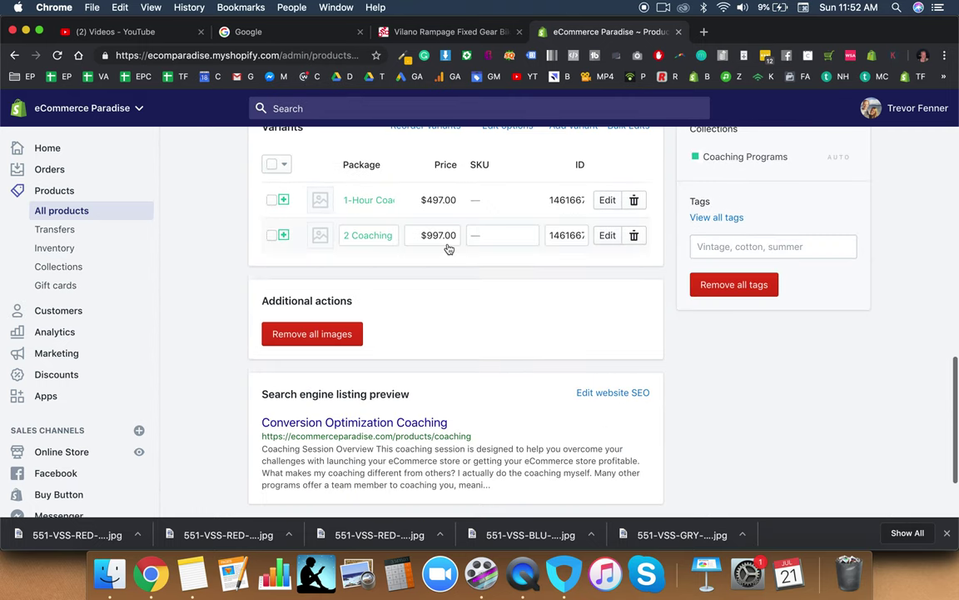
scroll(390, 300, up, 3)
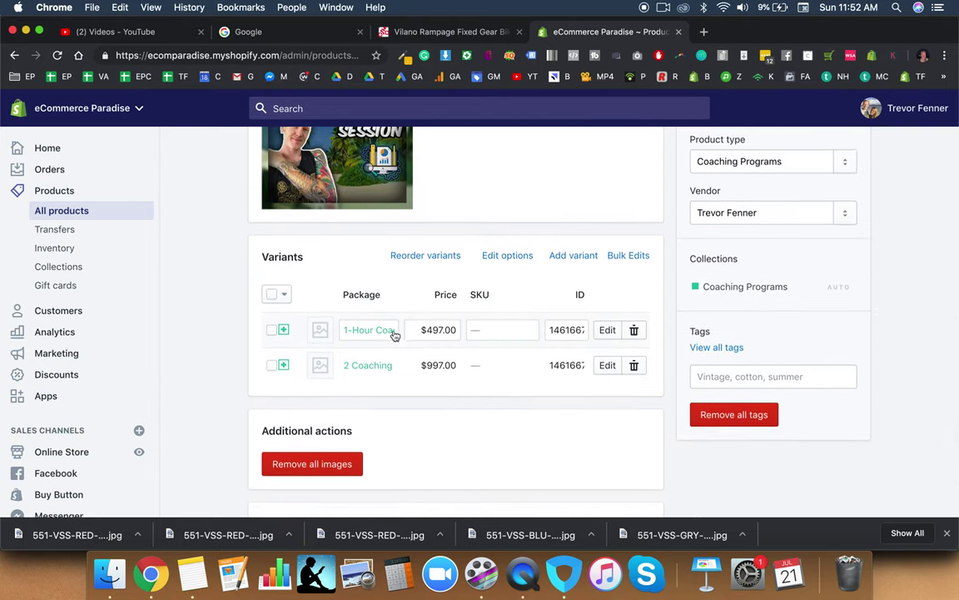
scroll(375, 366, down, 2)
scroll(364, 387, up, 1)
scroll(364, 387, down, 2)
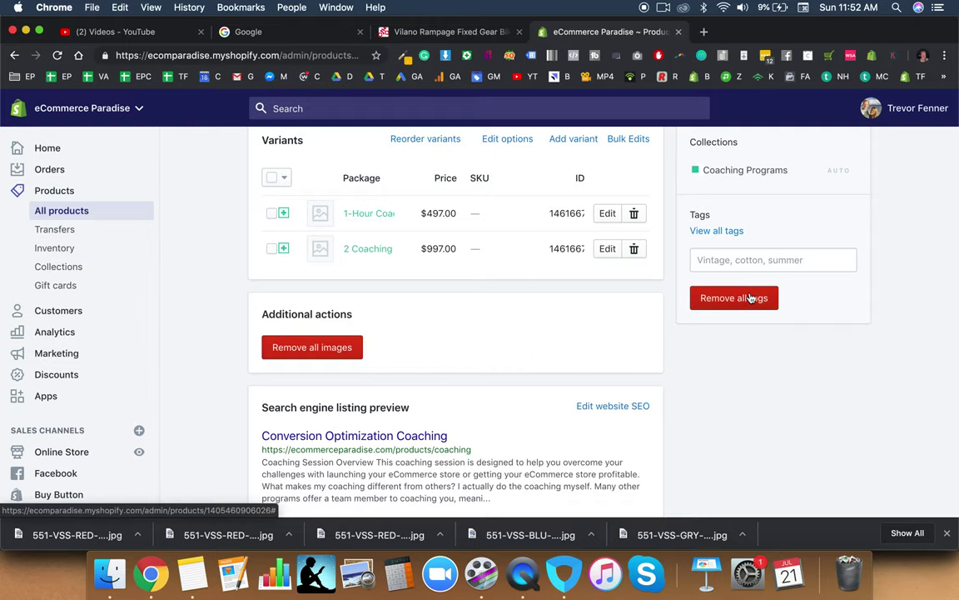
scroll(750, 297, up, 4)
scroll(750, 296, down, 7)
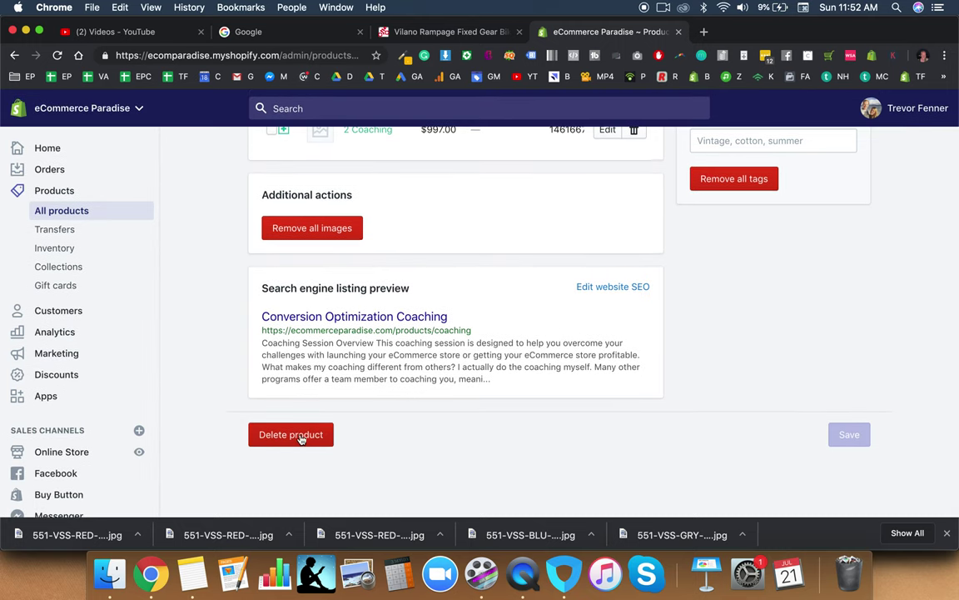
- Close the Shopify coaching product and Vilano Rampage tabs to return to the Google homepage
scroll(316, 417, up, 15)
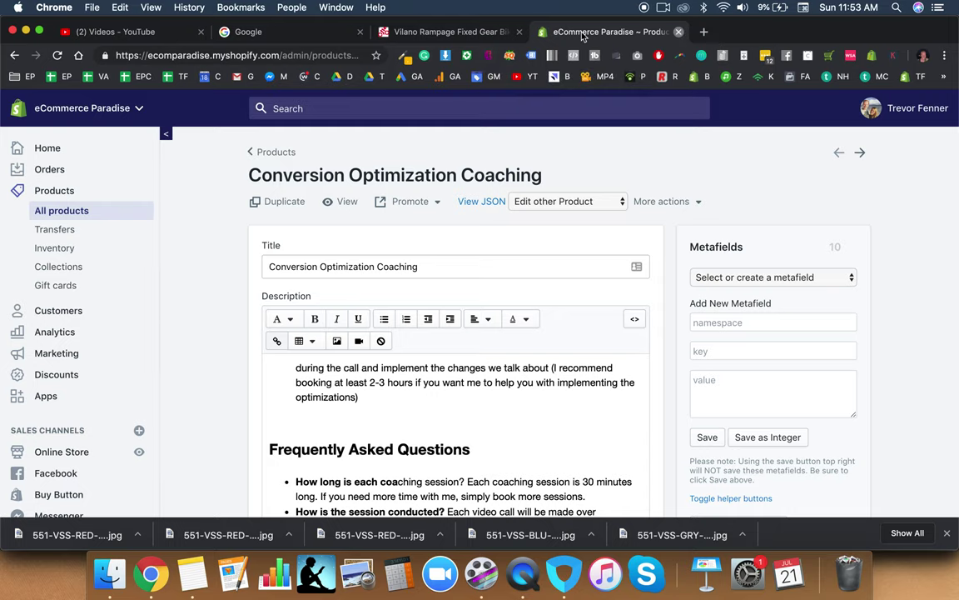
key(super+w)
click(521, 32)
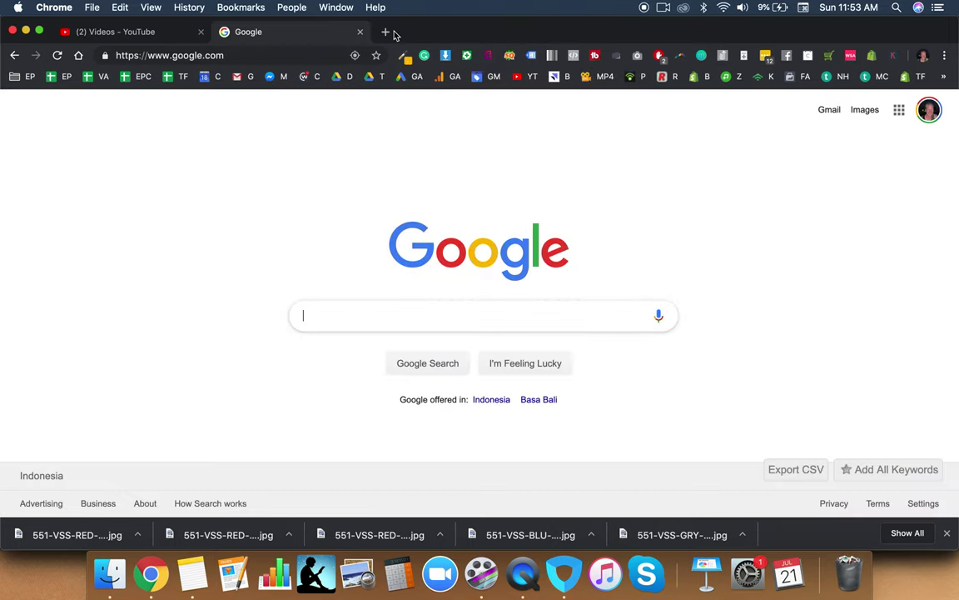
- Browse the Ebates extension's recently visited stores and its list of store cash-back deals, and close it
click(489, 56)
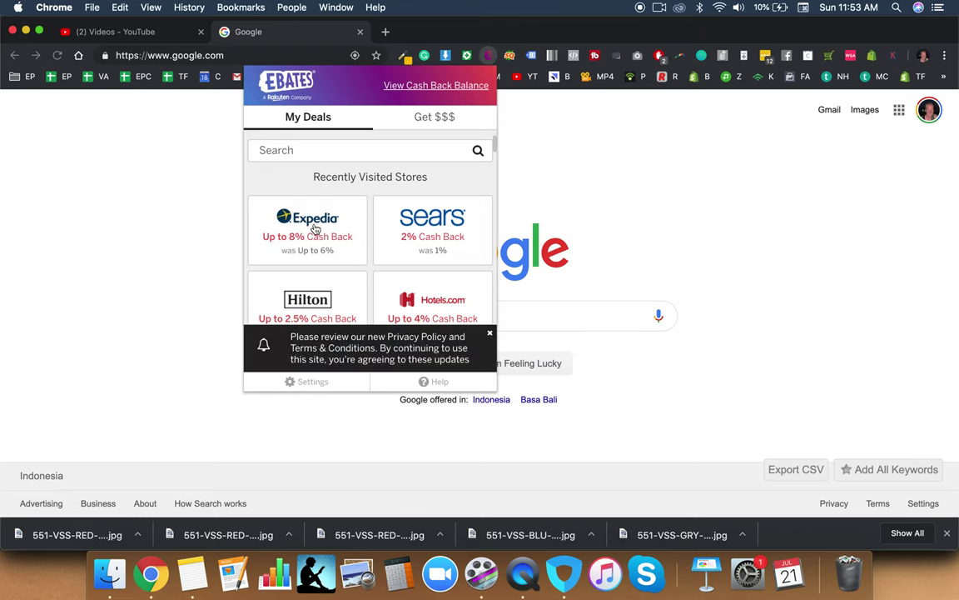
scroll(405, 235, down, 10)
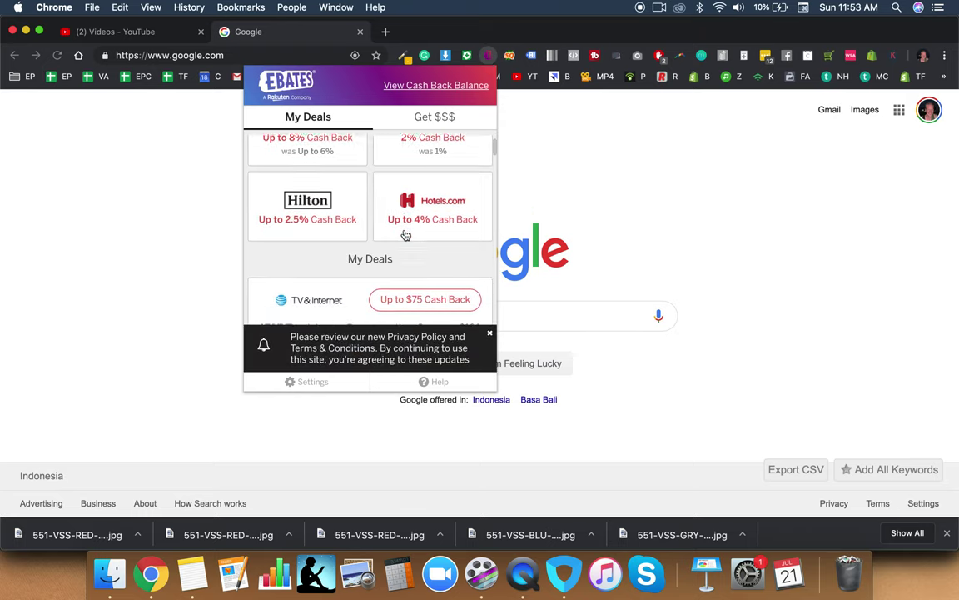
scroll(405, 236, down, 5)
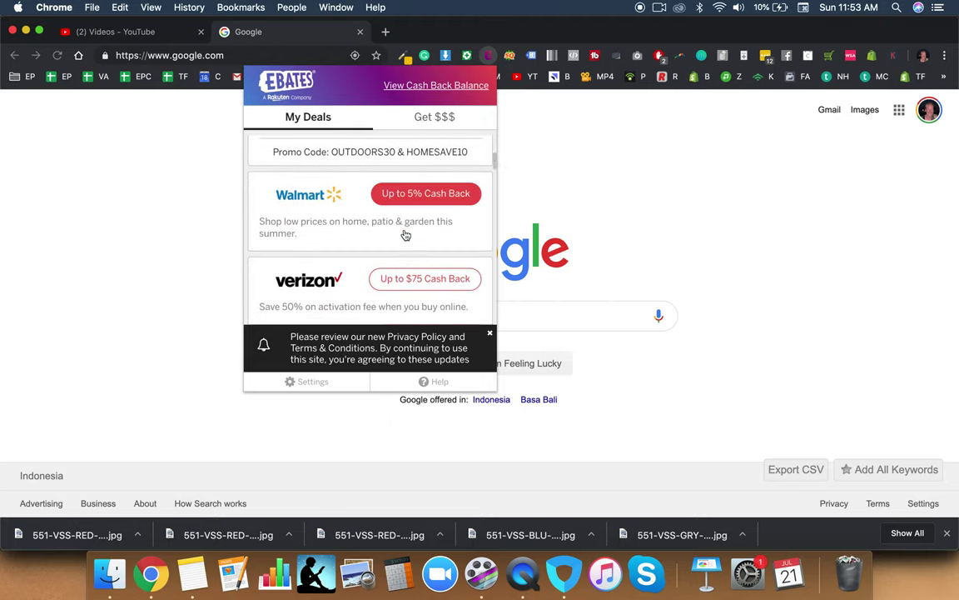
scroll(405, 236, up, 15)
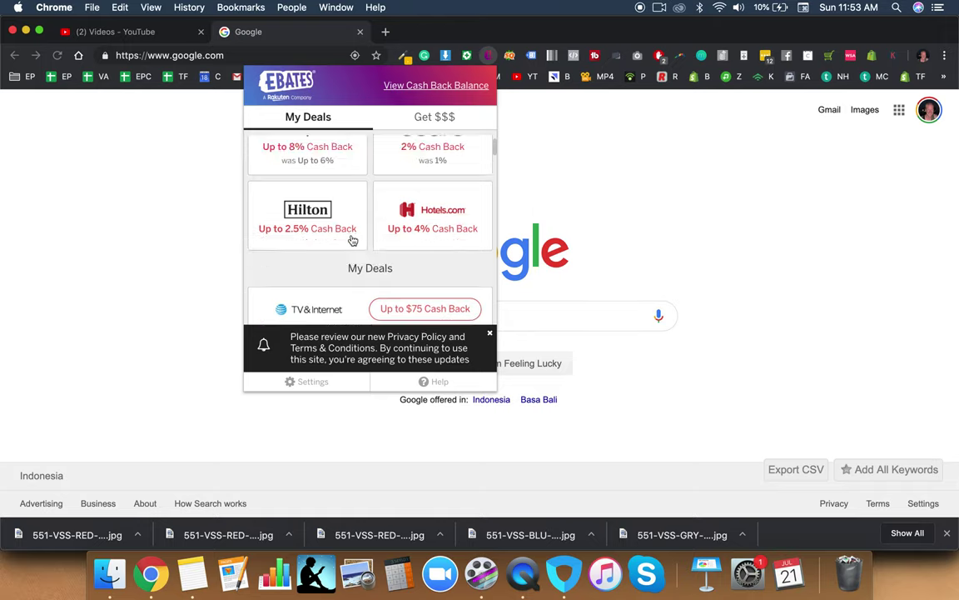
scroll(353, 240, down, 15)
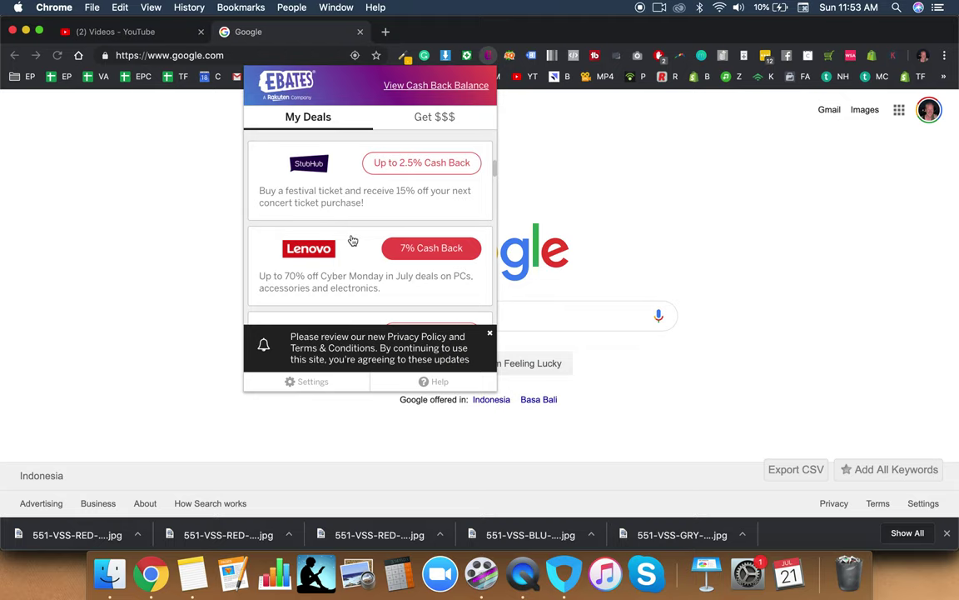
scroll(413, 197, up, 1)
scroll(409, 203, down, 5)
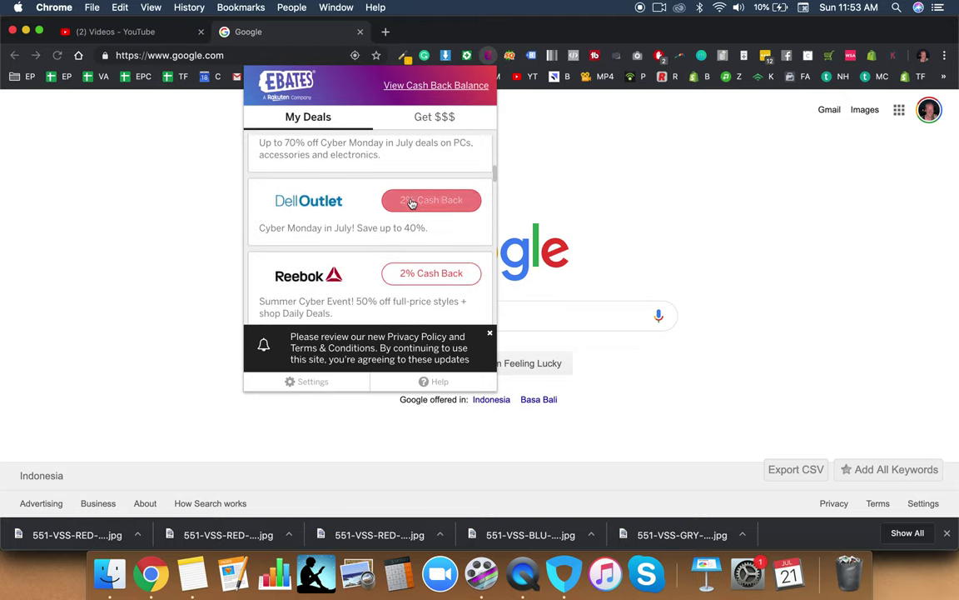
scroll(410, 203, down, 2)
scroll(411, 204, down, 2)
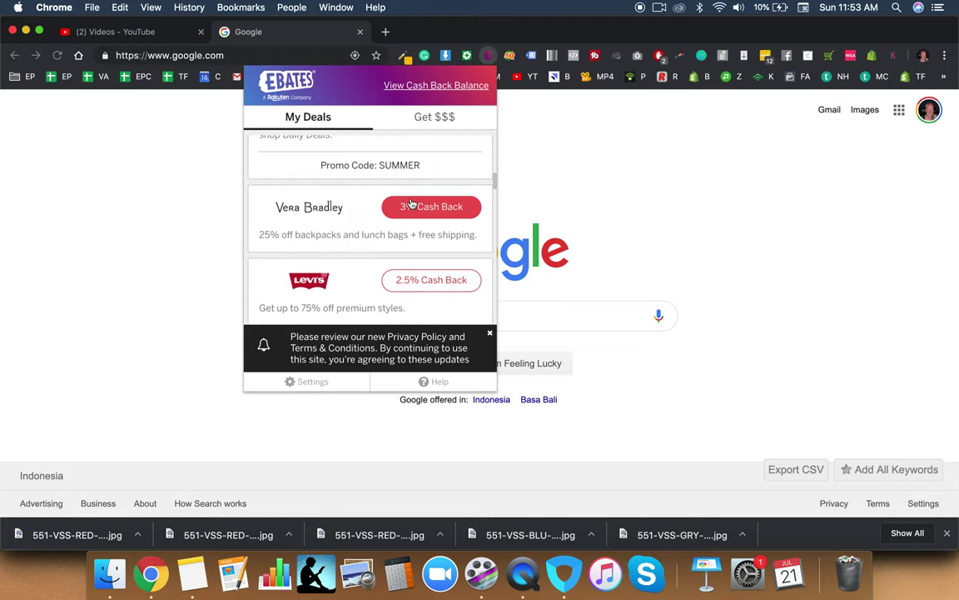
scroll(411, 204, down, 1)
scroll(410, 204, down, 5)
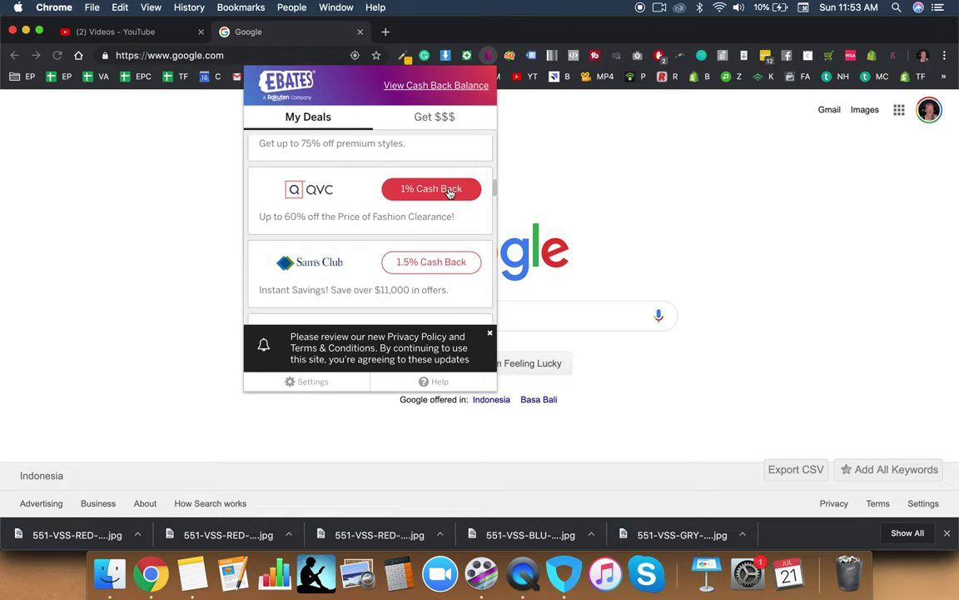
scroll(450, 191, down, 10)
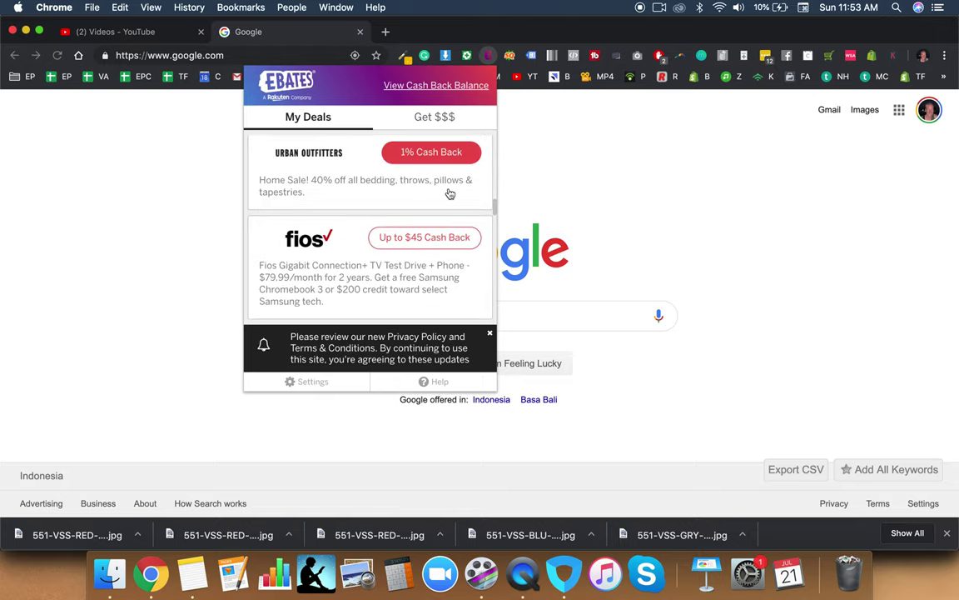
scroll(450, 193, down, 10)
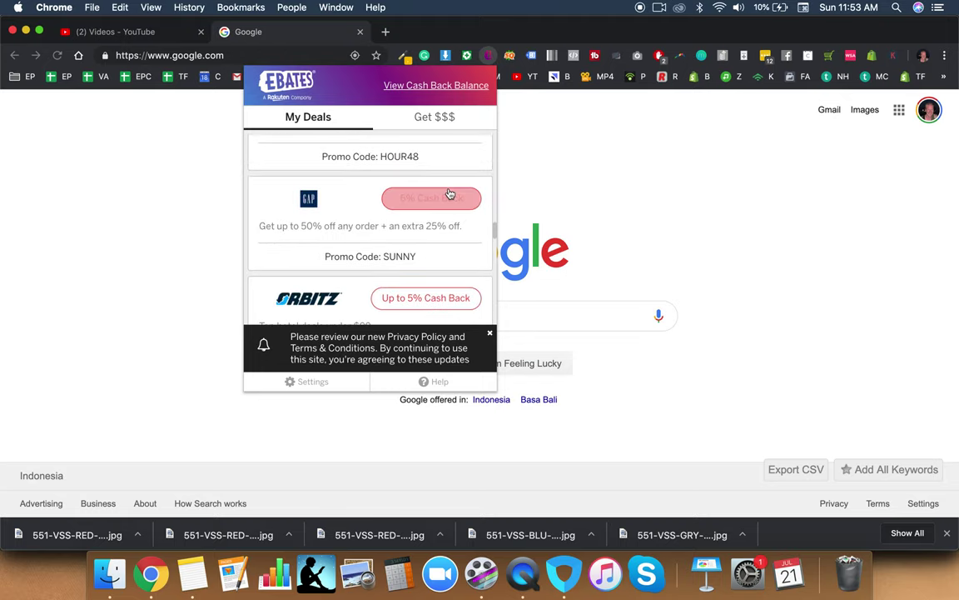
click(617, 123)
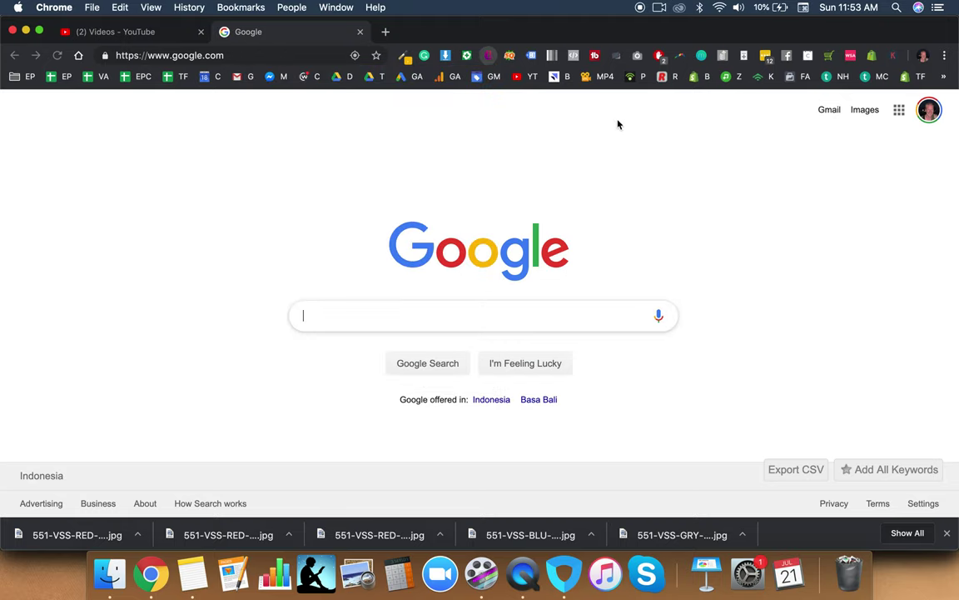
- View the SEOquake page metrics for the Google homepage, and search Google for "electric bikes"
click(509, 56)
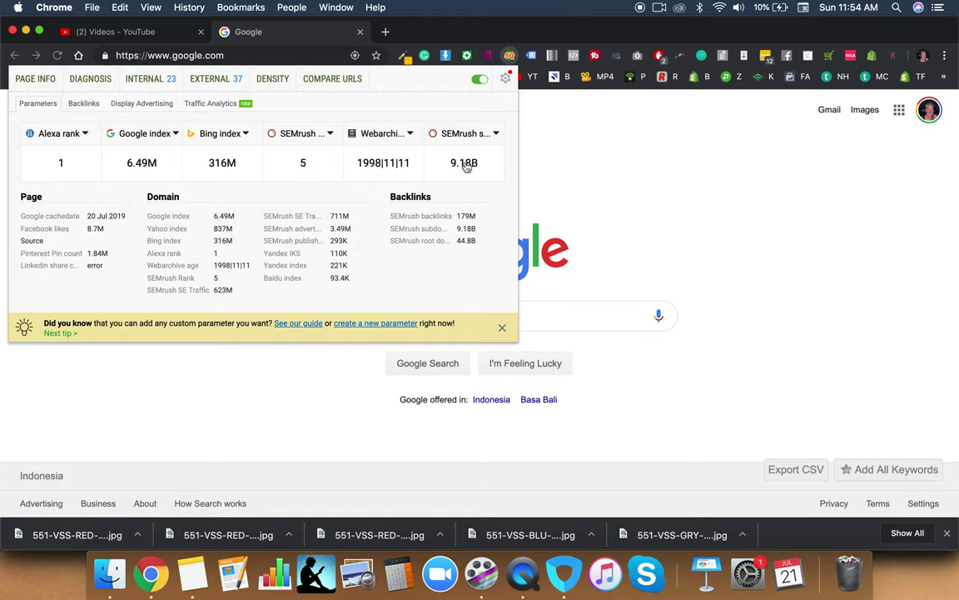
click(495, 296)
text(el)
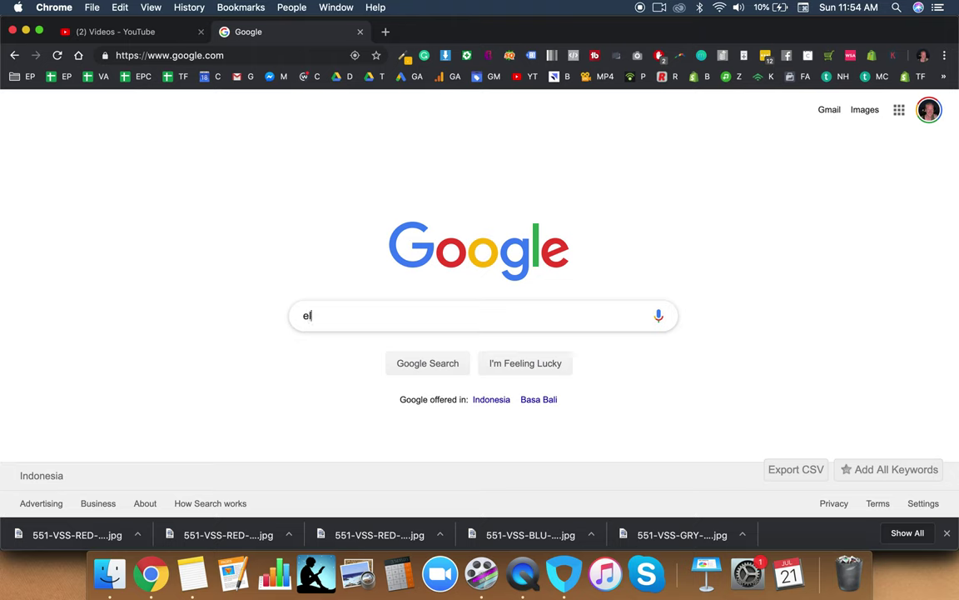
text(ectric bikes)
key(Return)
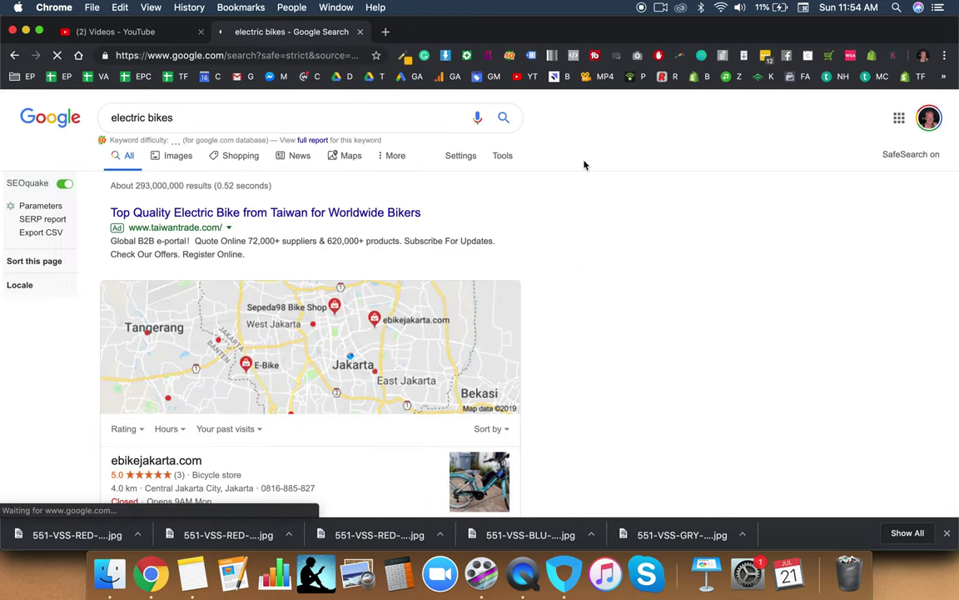
- Examine the SEOquake metrics under the PATH-E Polygon Bikes result and its SEMrush backlink report, and close the report
scroll(608, 284, down, 3)
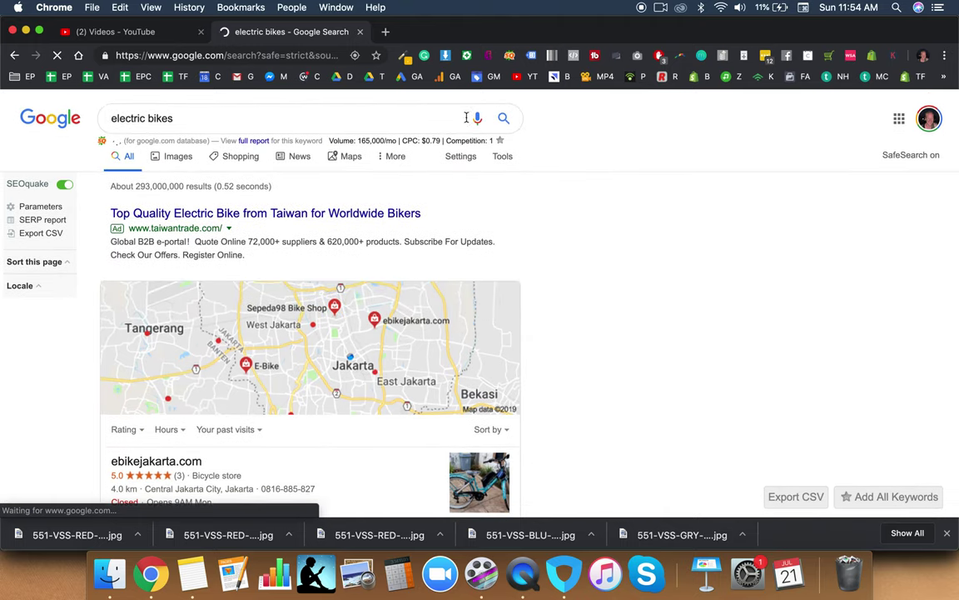
scroll(520, 285, down, 10)
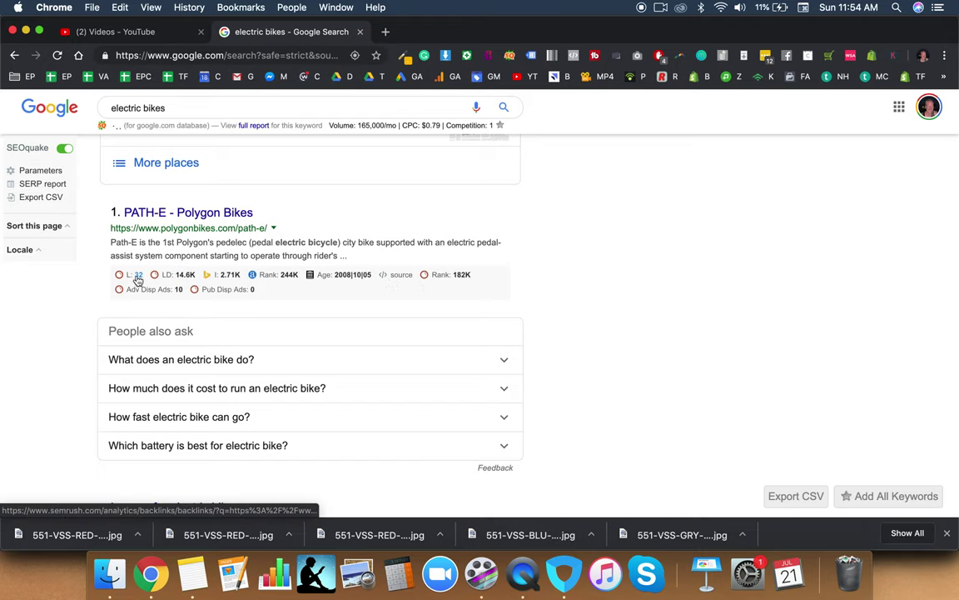
scroll(133, 279, down, 3)
scroll(139, 282, down, 3)
scroll(137, 278, up, 5)
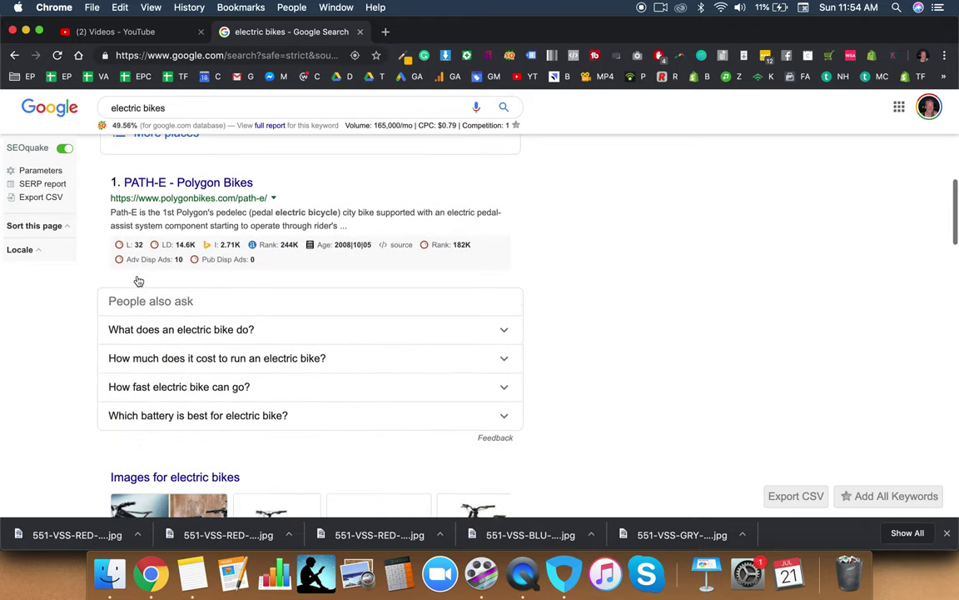
click(142, 246)
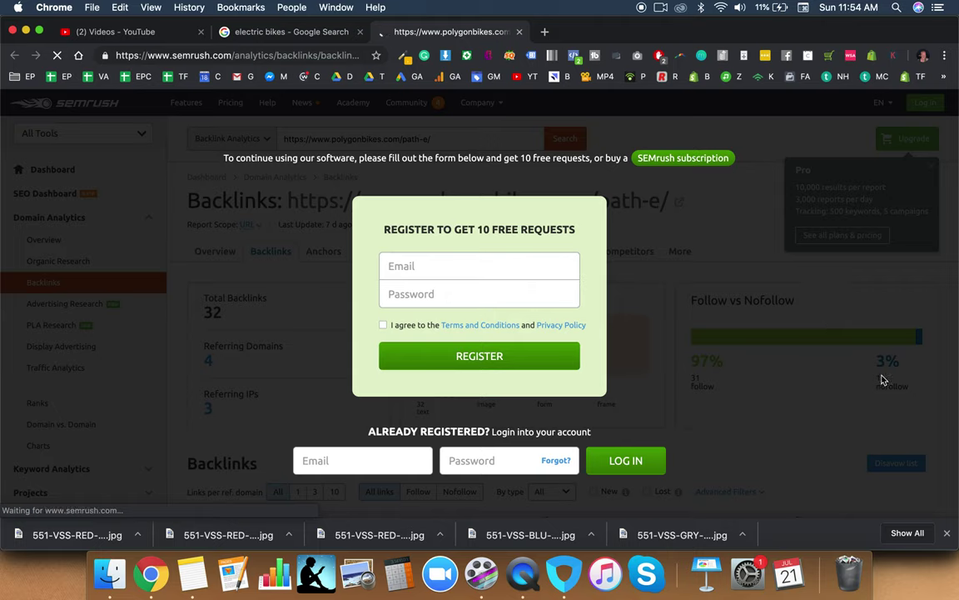
click(520, 33)
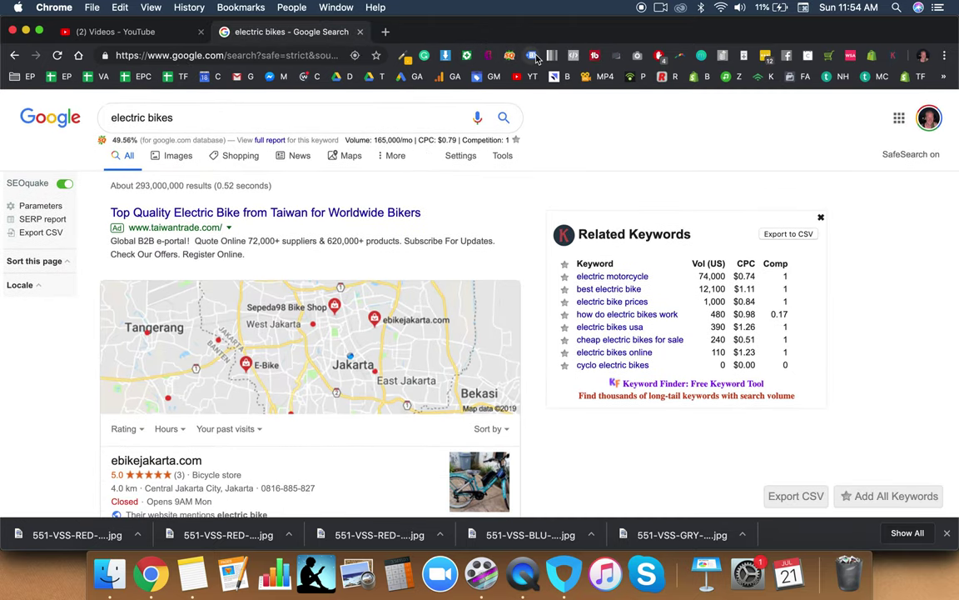
- View Google Tag Assistant on the search results page and the Vimeo repeat & speed extension's options, leaving both unchanged
click(533, 55)
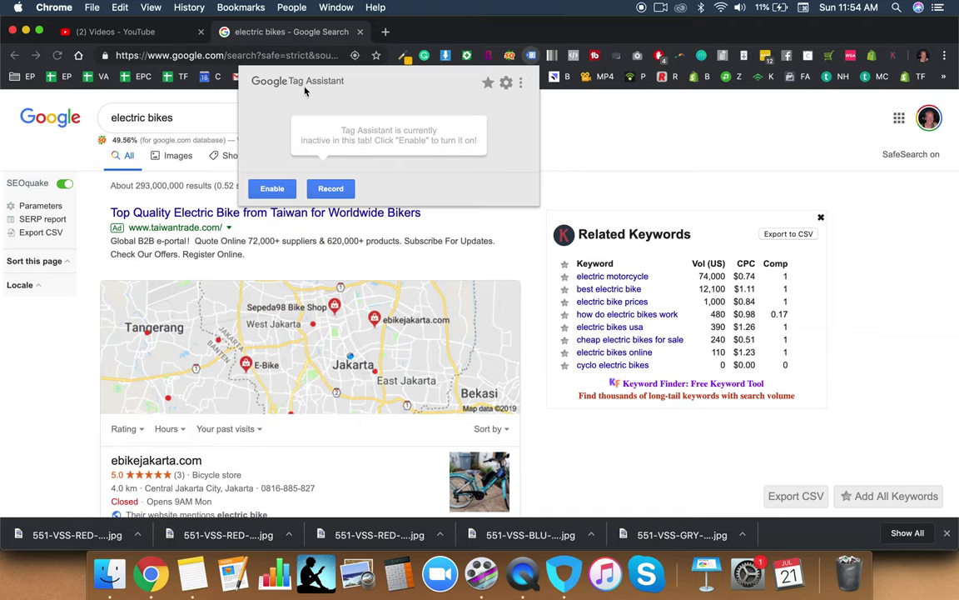
click(561, 145)
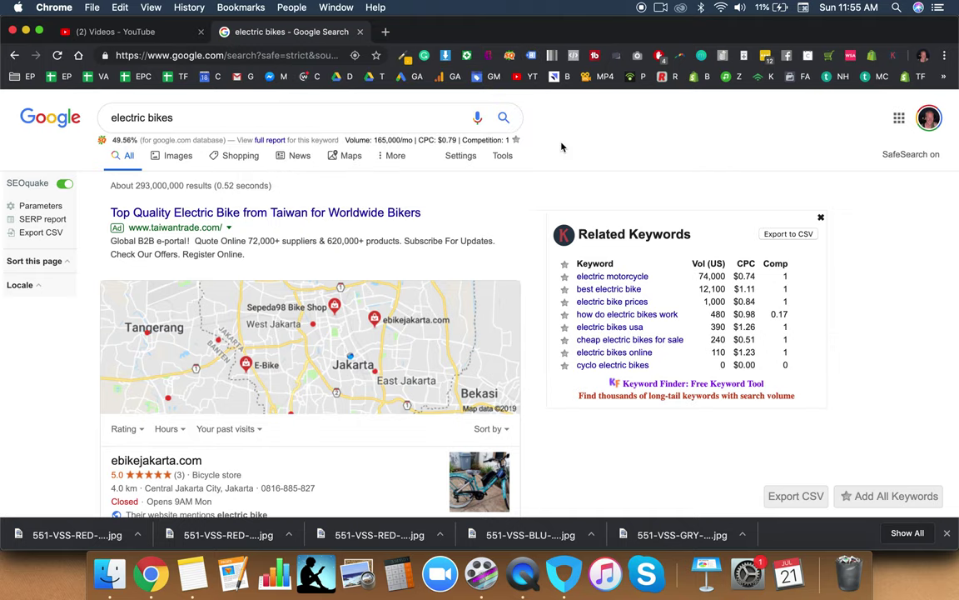
right_click(551, 56)
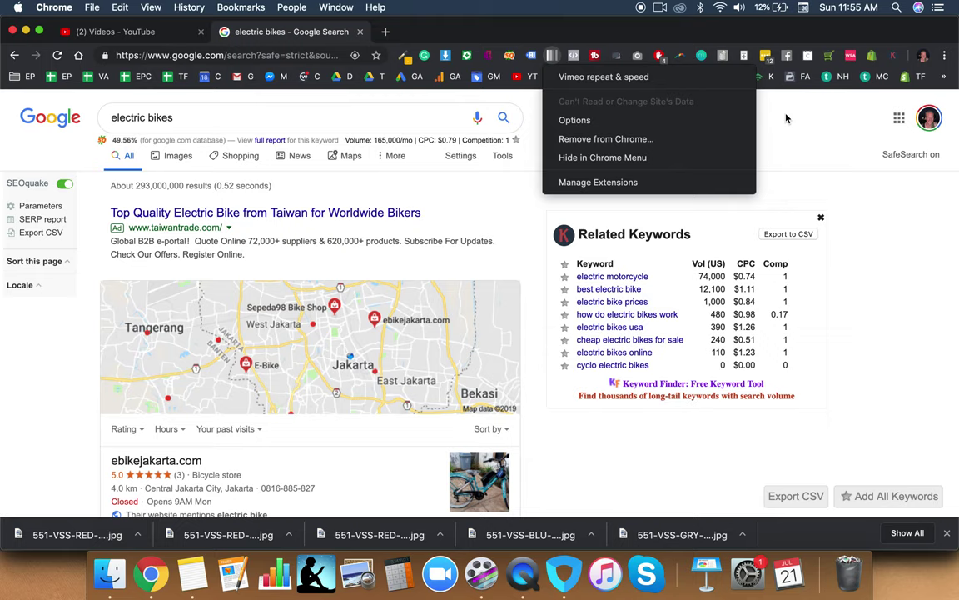
click(327, 57)
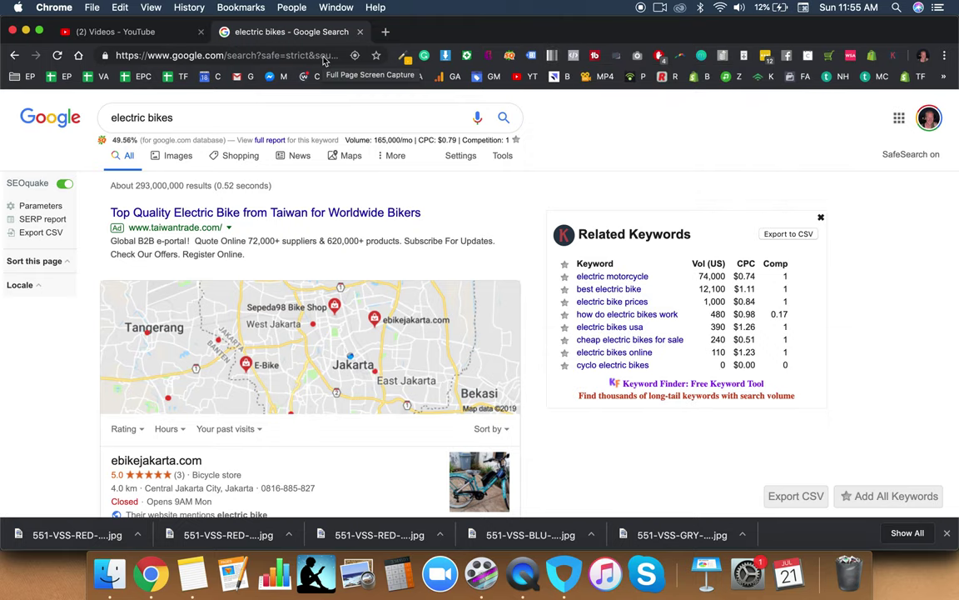
- Open the Chrome Web Store page of the Vimeo repeat & speed extension
right_click(552, 55)
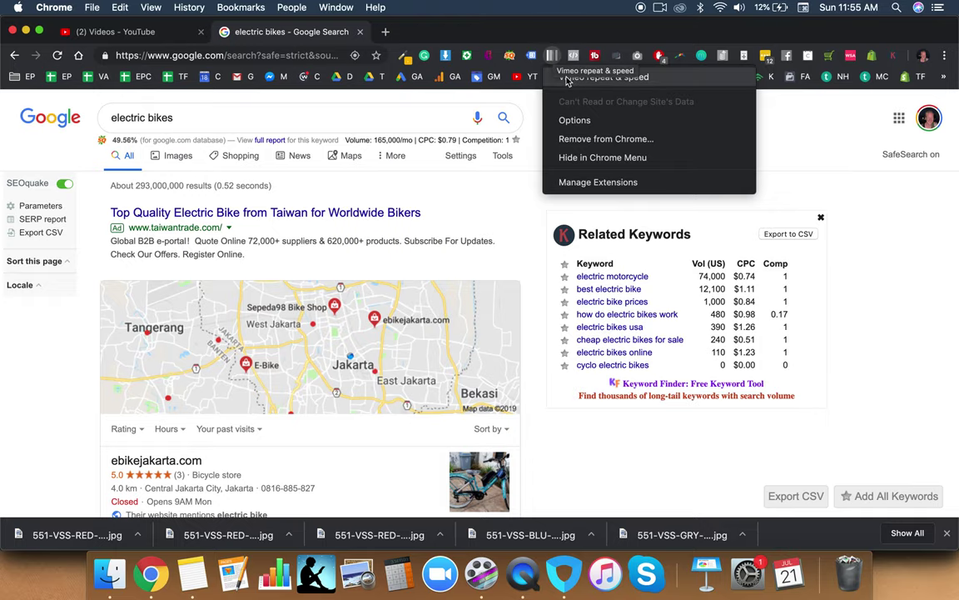
click(568, 77)
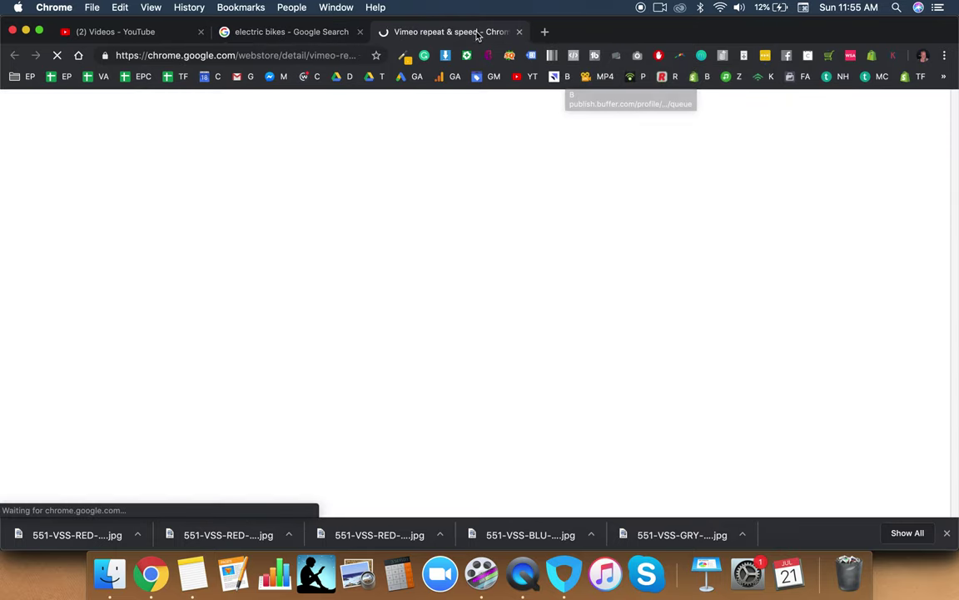
right_click(550, 60)
click(550, 262)
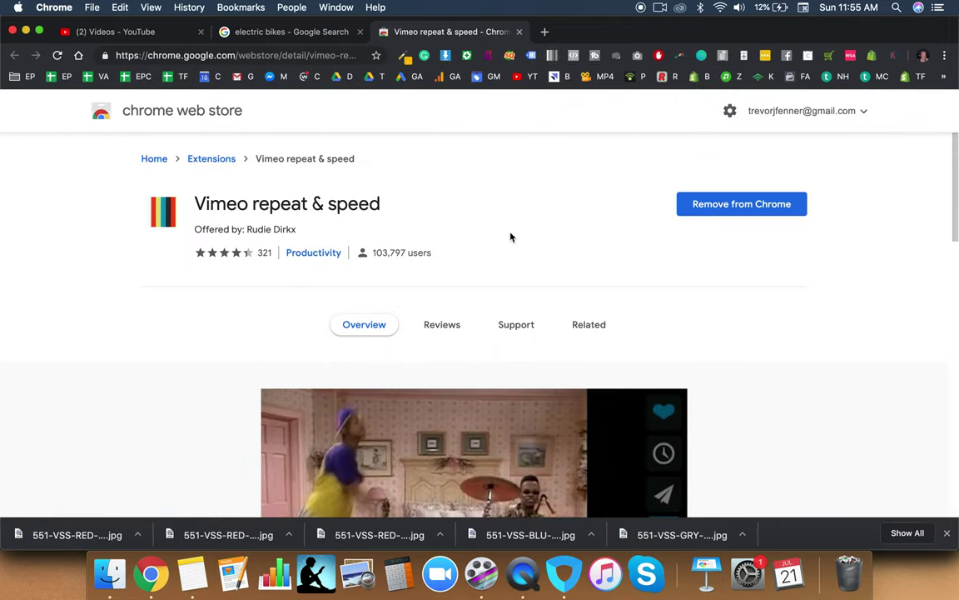
- Examine the repeat and playback speed controls in the Vimeo repeat & speed preview image
scroll(497, 234, down, 3)
scroll(649, 291, down, 2)
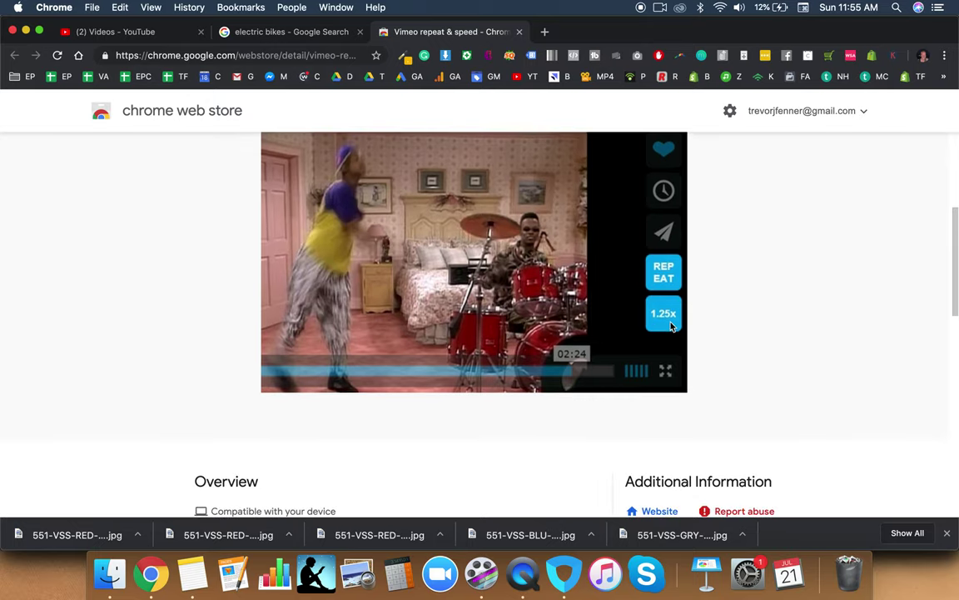
scroll(671, 327, up, 1)
scroll(671, 327, down, 1)
scroll(671, 327, up, 1)
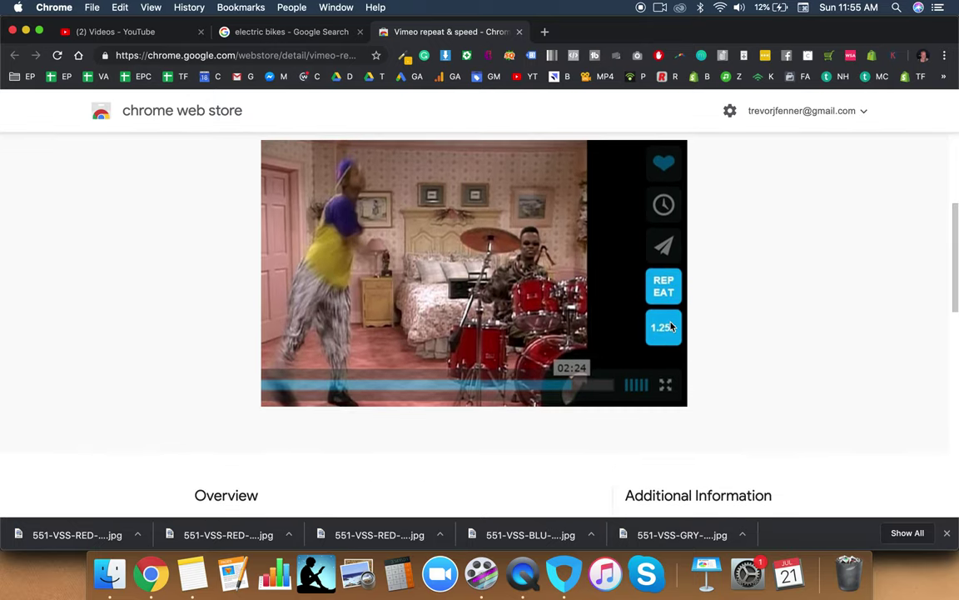
scroll(671, 327, up, 1)
scroll(671, 327, down, 1)
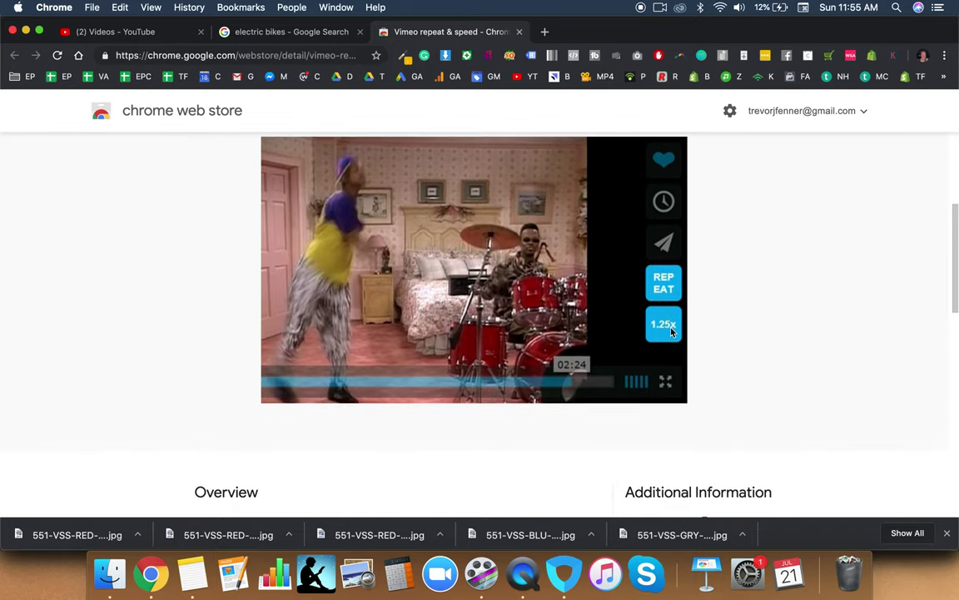
scroll(668, 330, down, 5)
scroll(670, 330, up, 6)
scroll(671, 330, down, 1)
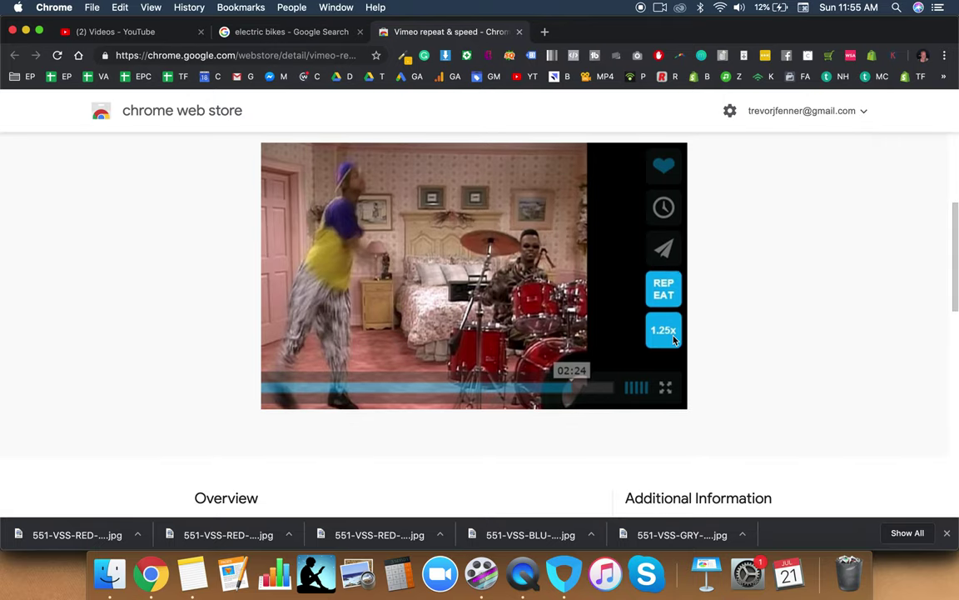
- Check the Chrome Web Store page for tracking pixels with Facebook Pixel Helper, and close the helper
click(573, 56)
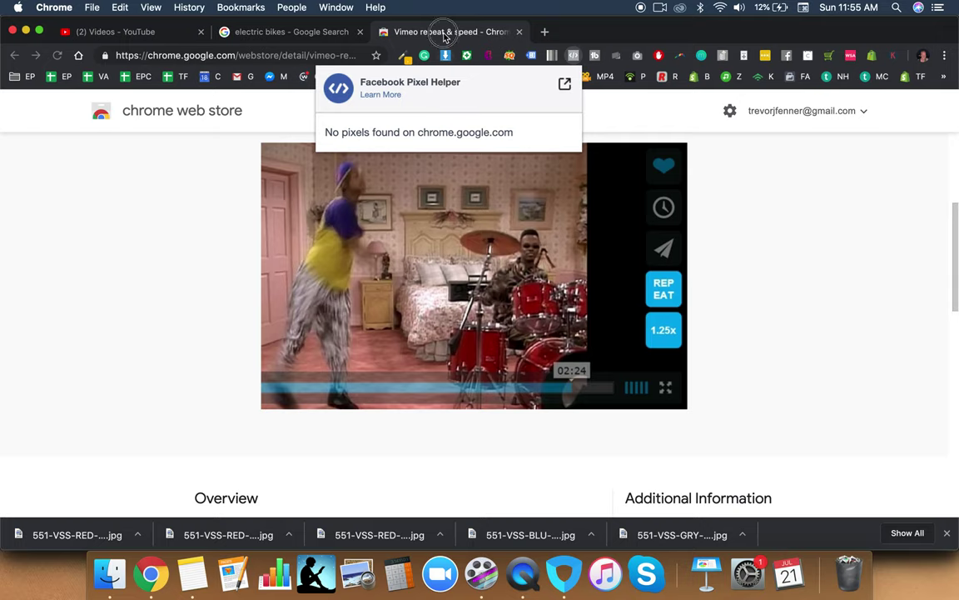
click(402, 35)
click(572, 57)
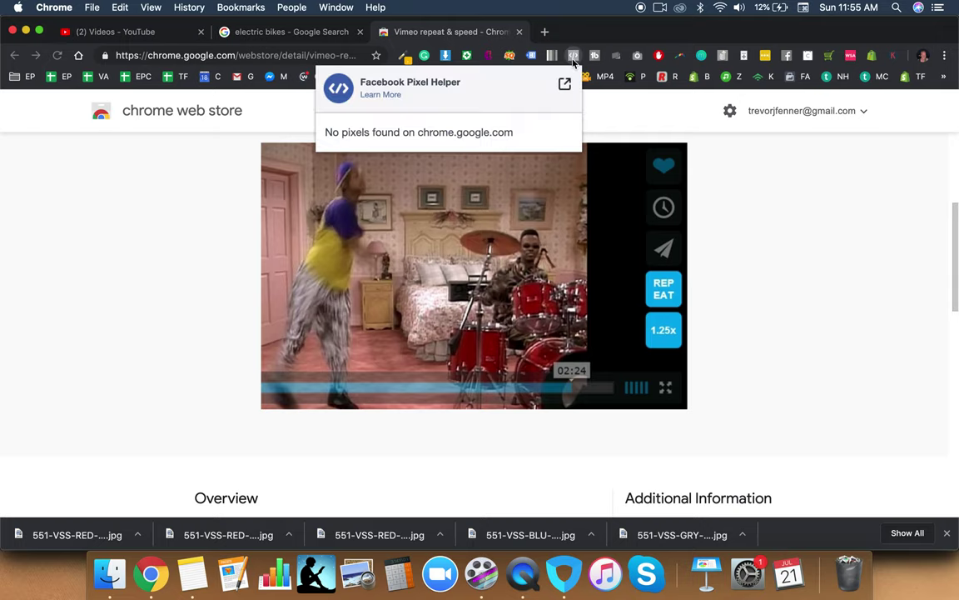
click(615, 38)
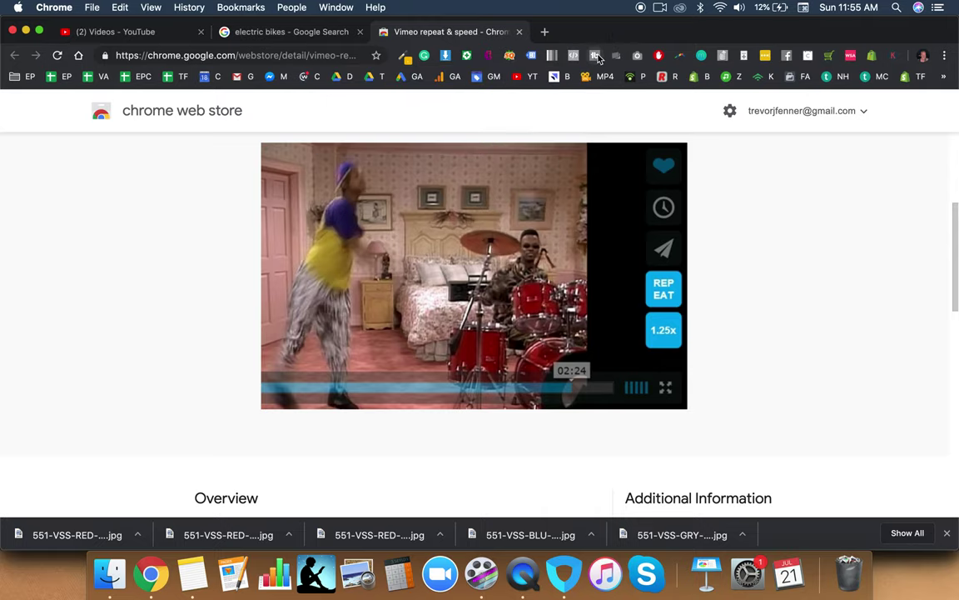
- Open the TubeBuddy for YouTube extension's website in a new tab
right_click(596, 56)
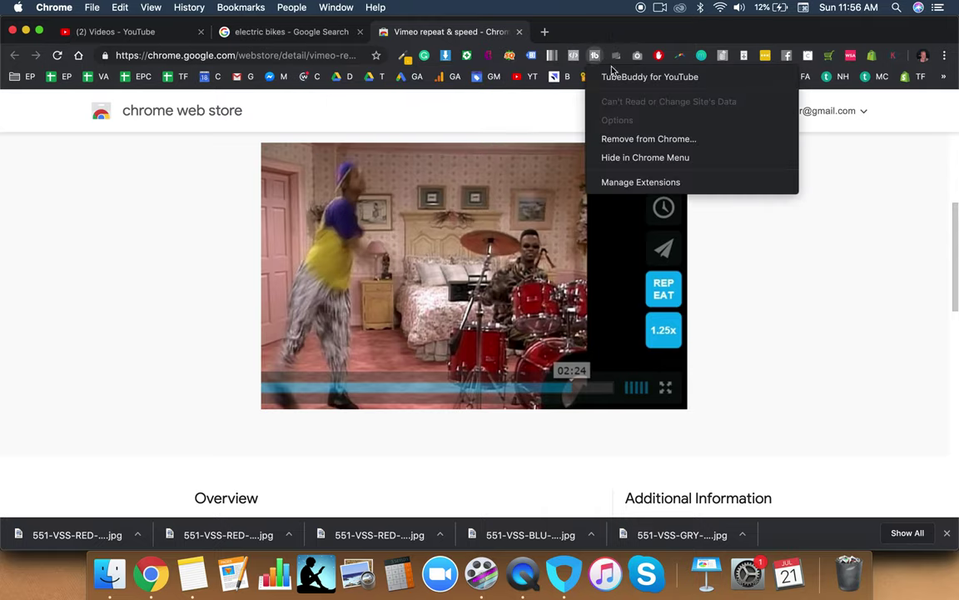
click(649, 77)
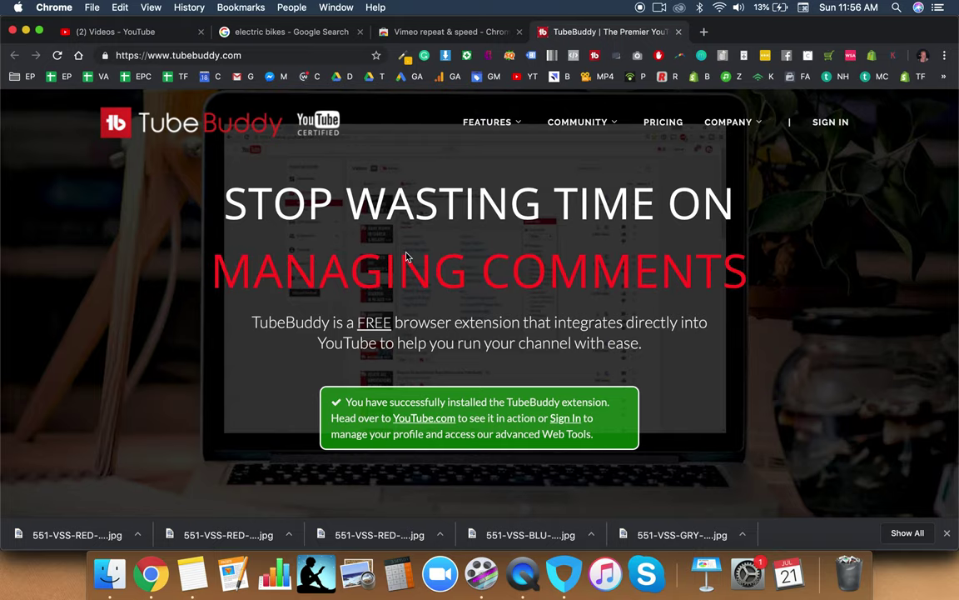
- Examine the TubeBuddy homepage's customer logos, testimonials and overview of bulk, optimization and promotion tools inside YouTube
scroll(755, 304, down, 3)
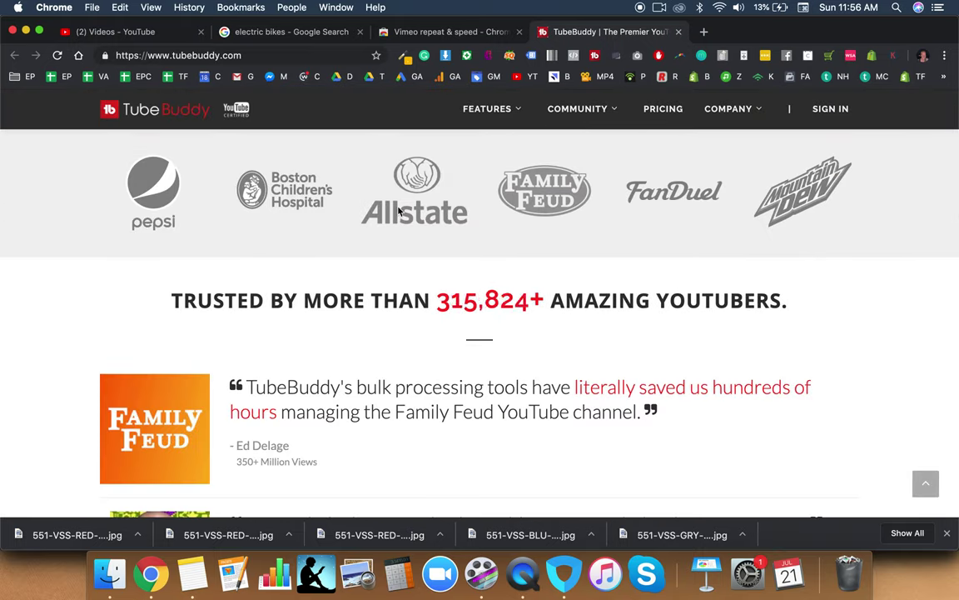
scroll(655, 221, down, 2)
scroll(655, 222, down, 10)
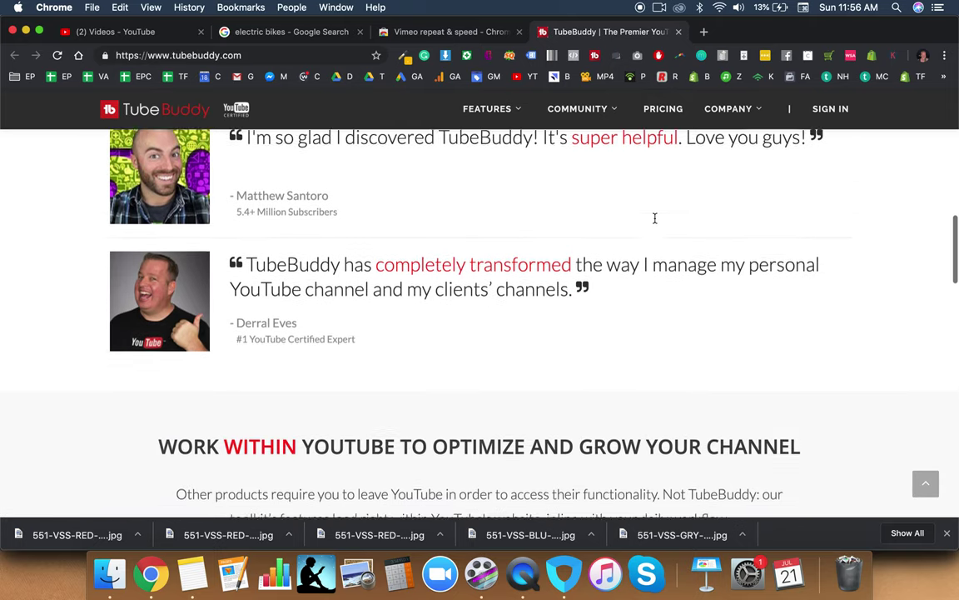
scroll(656, 223, down, 10)
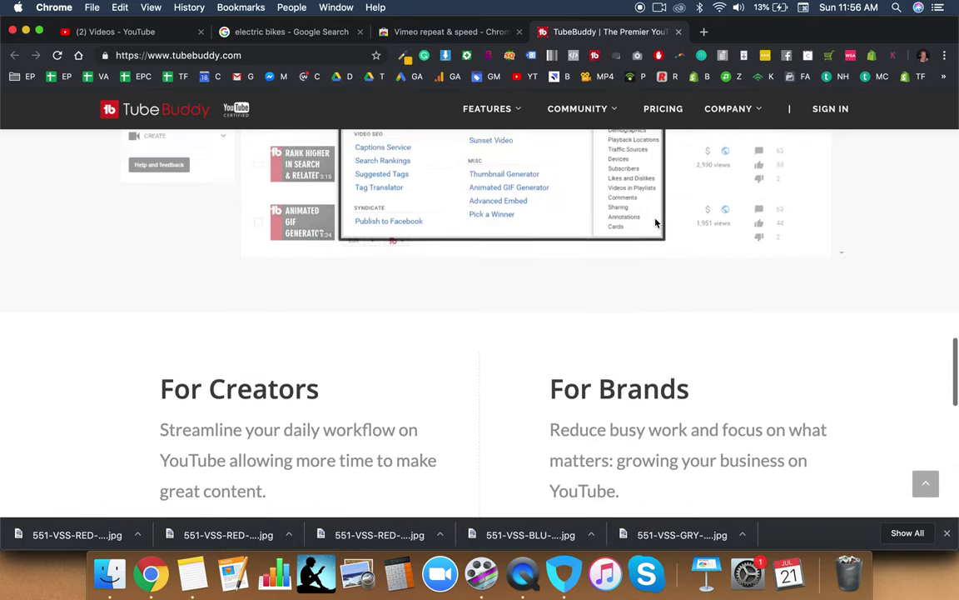
scroll(519, 311, up, 5)
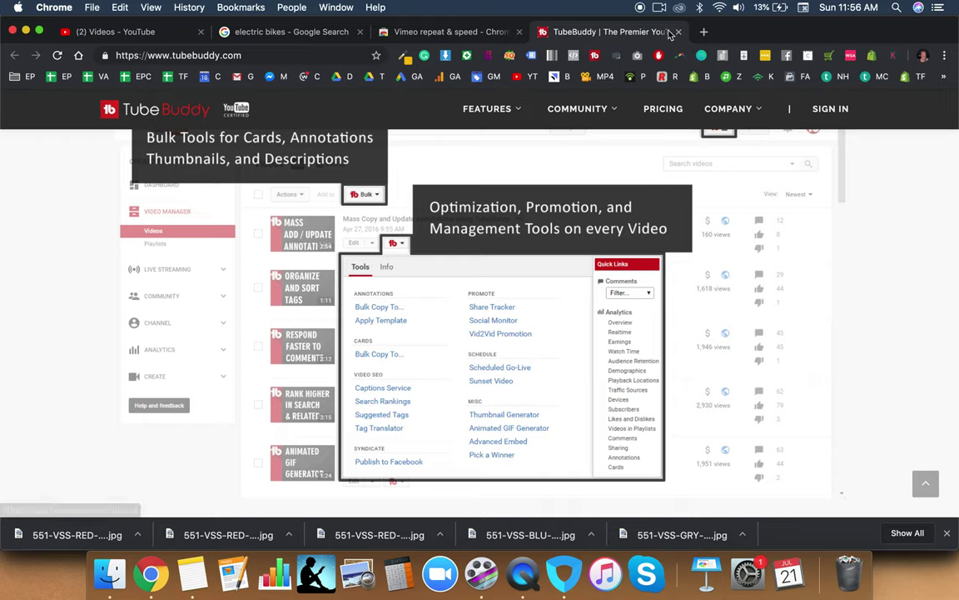
- Open the AwardWallet extension's website in a new tab and look over its homepage introduction
right_click(617, 61)
click(625, 77)
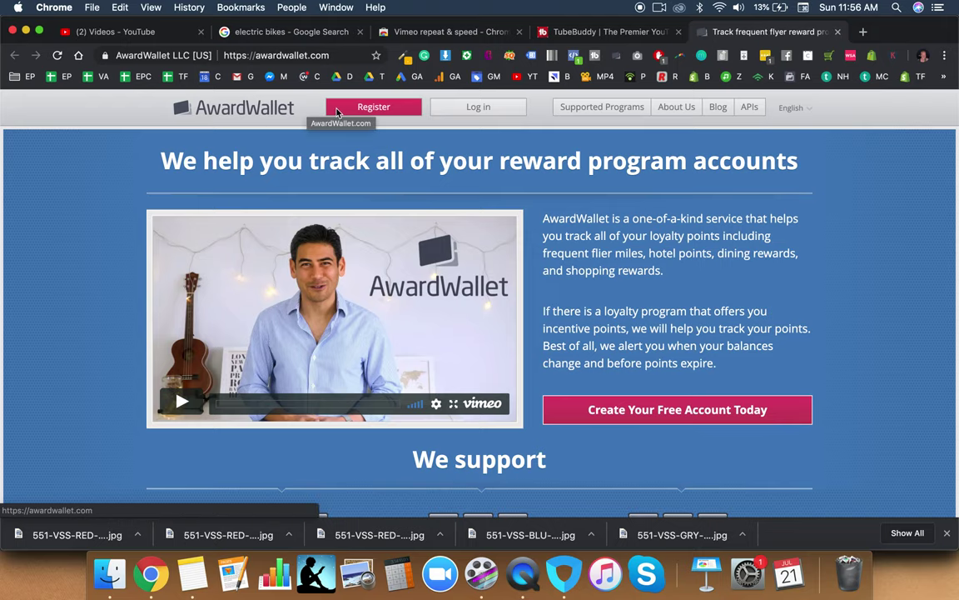
scroll(851, 354, down, 5)
scroll(851, 355, up, 5)
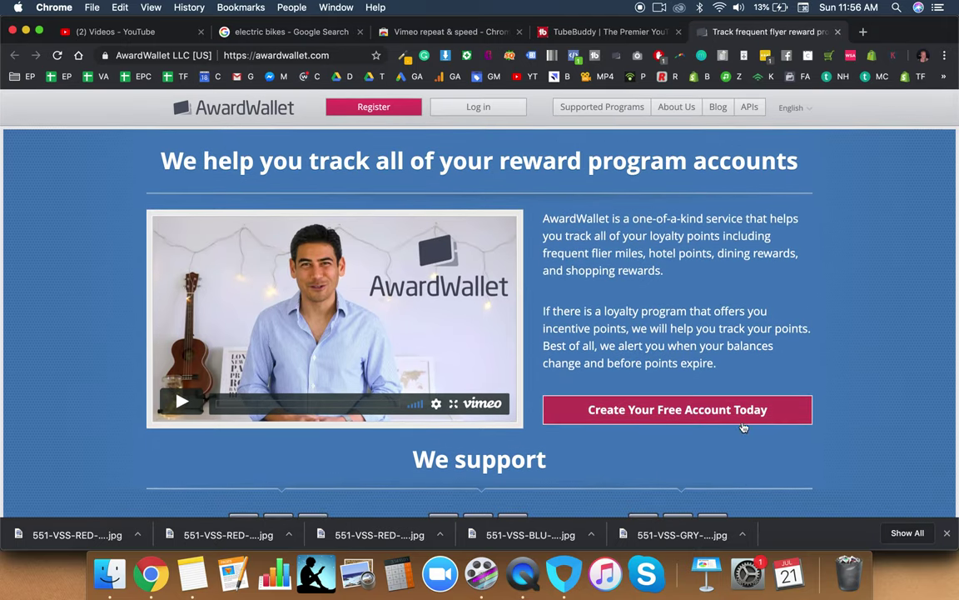
- Examine the AwardWallet homepage's travel blog articles, top travel card offers, merchant category lookup tool and supported loyalty programs
scroll(851, 358, down, 2)
scroll(850, 362, down, 2)
scroll(849, 362, up, 4)
scroll(533, 242, down, 7)
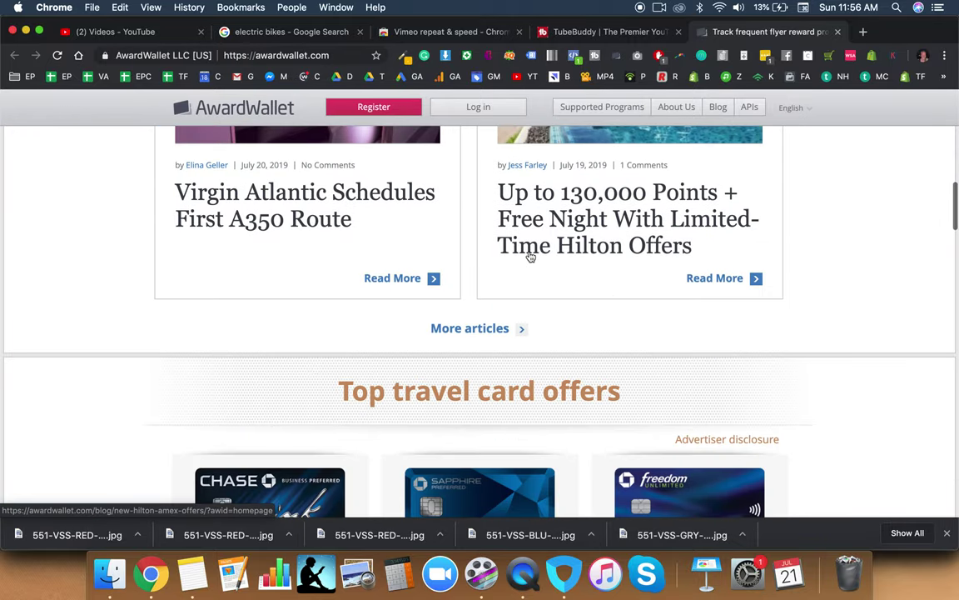
scroll(530, 256, up, 3)
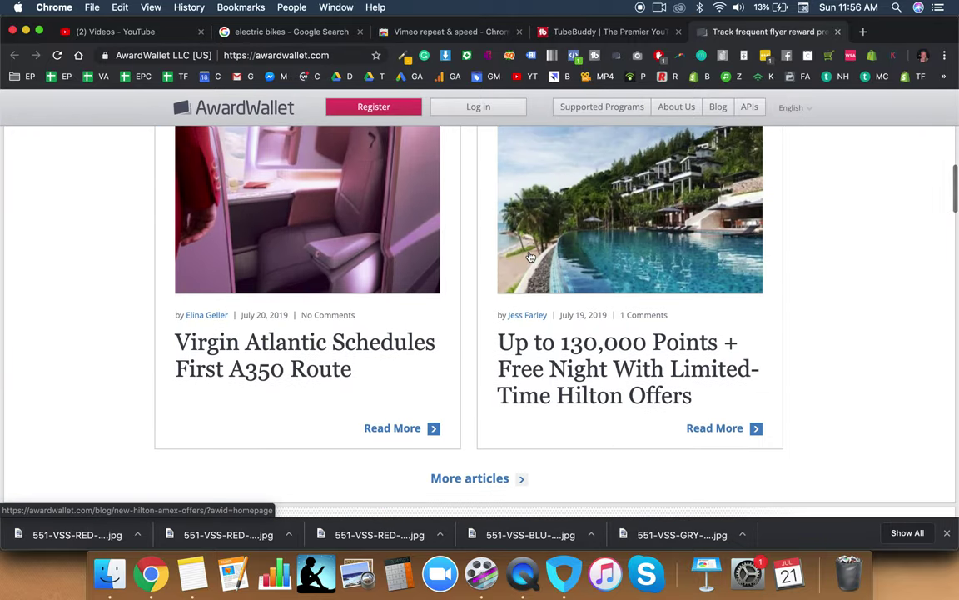
scroll(530, 256, up, 2)
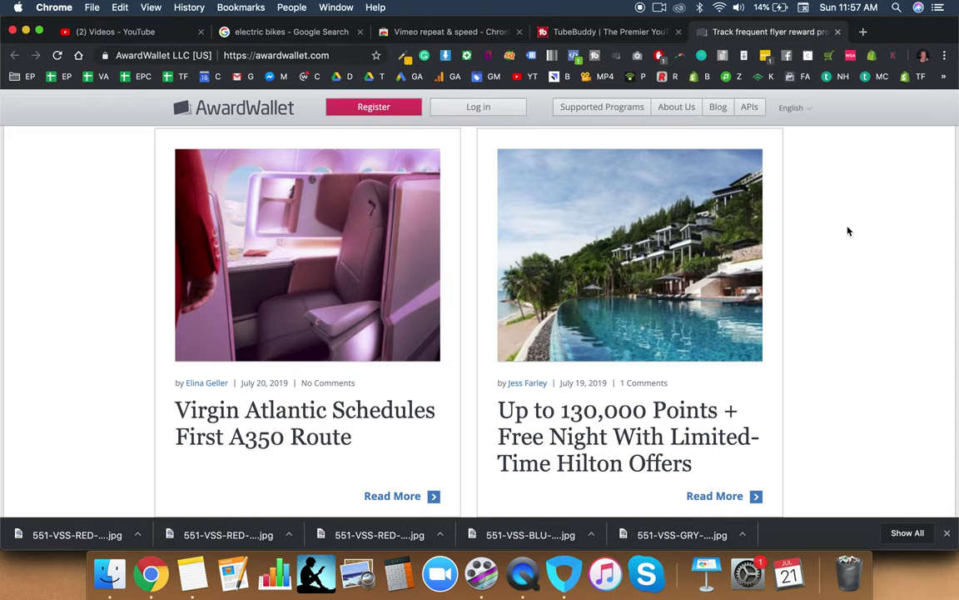
scroll(848, 231, down, 10)
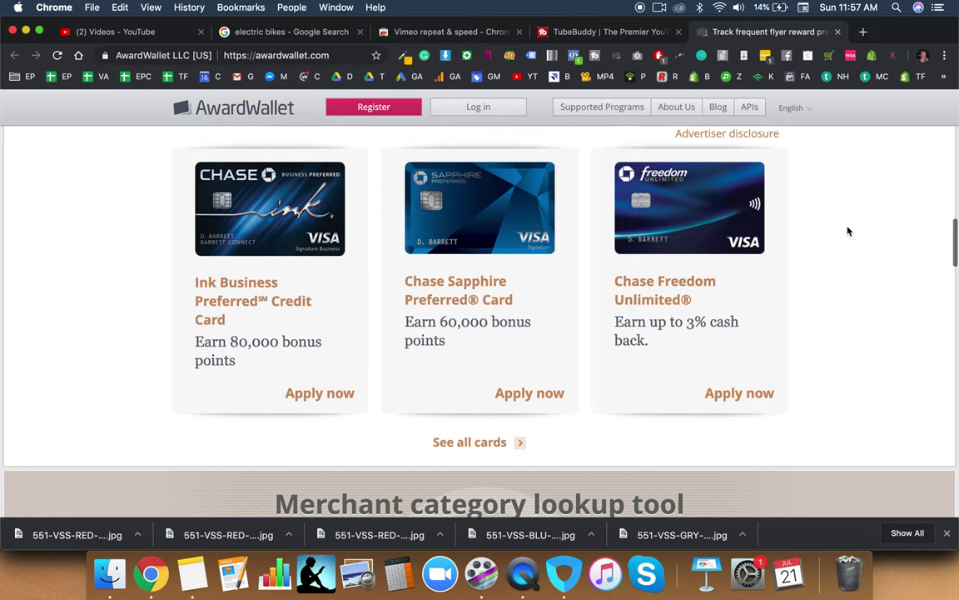
scroll(848, 230, up, 10)
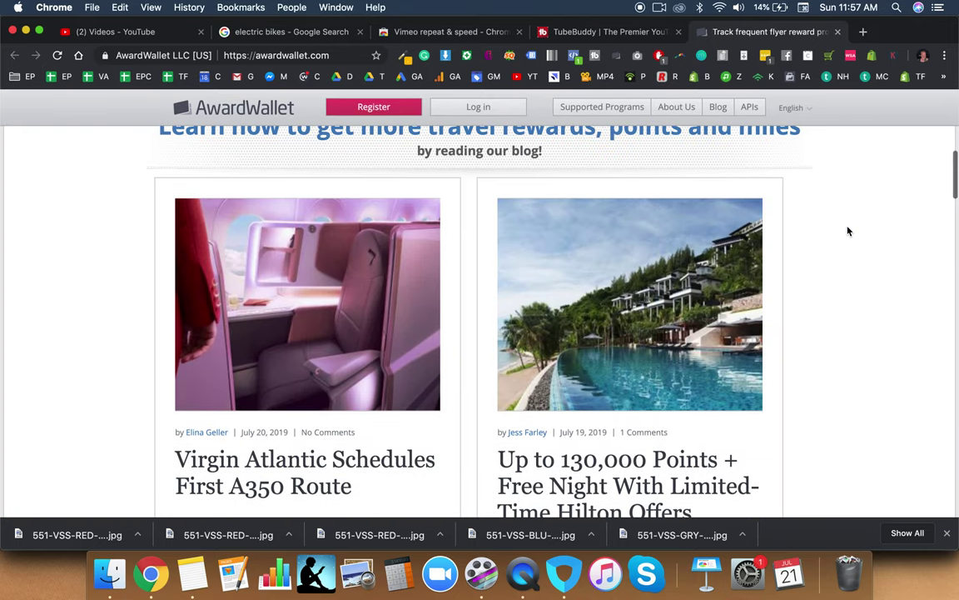
scroll(848, 231, up, 2)
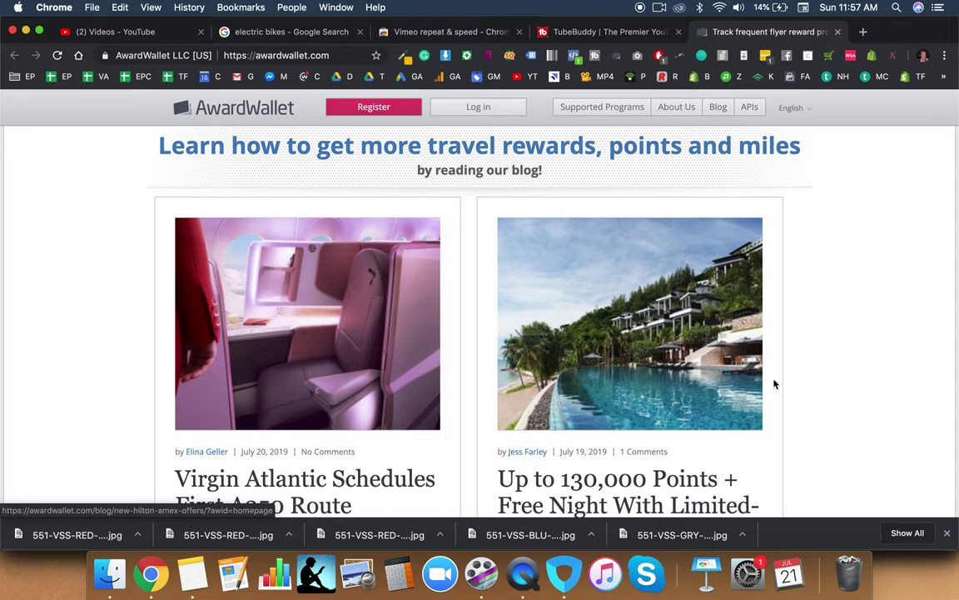
scroll(821, 367, down, 10)
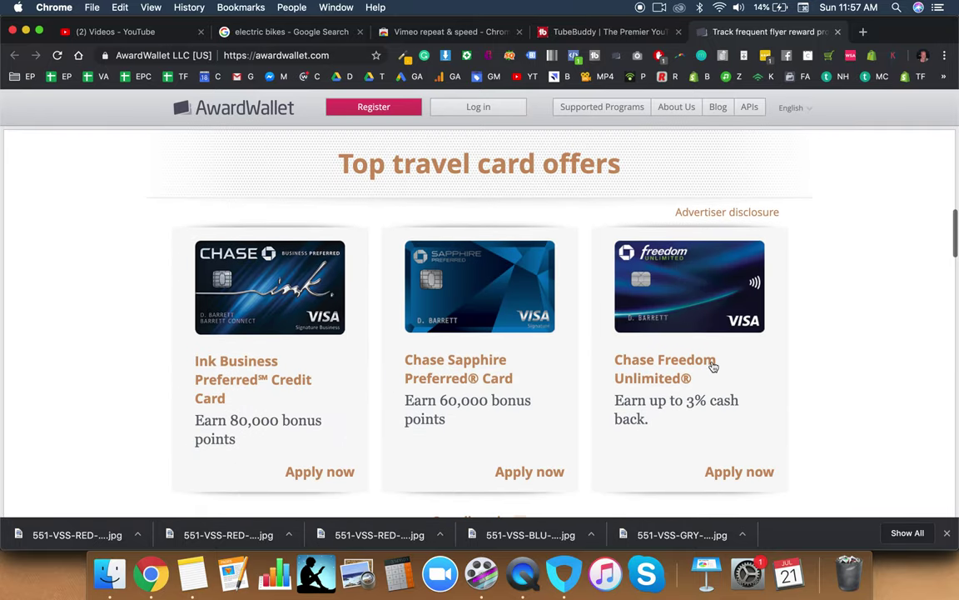
scroll(450, 354, down, 2)
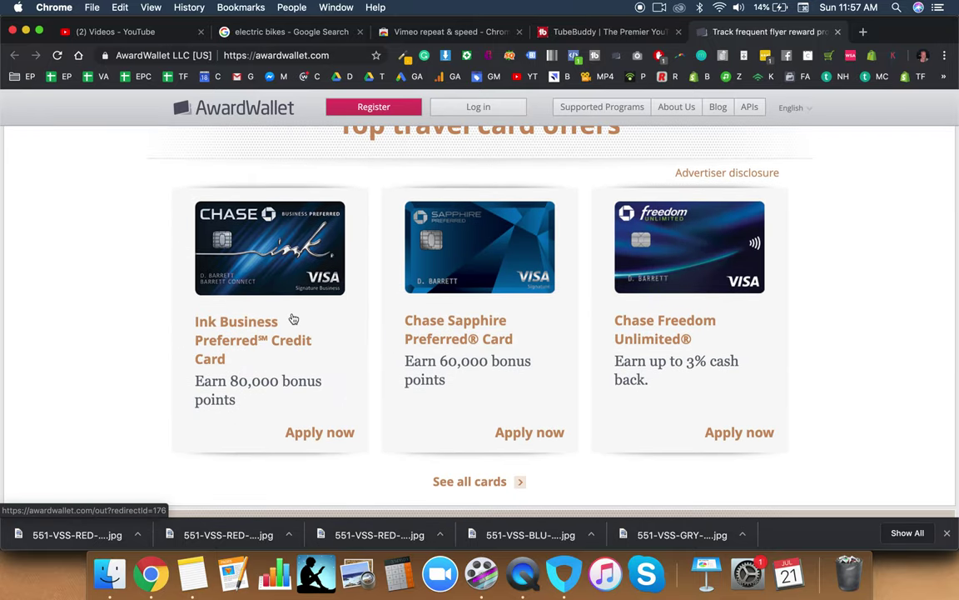
scroll(751, 413, down, 9)
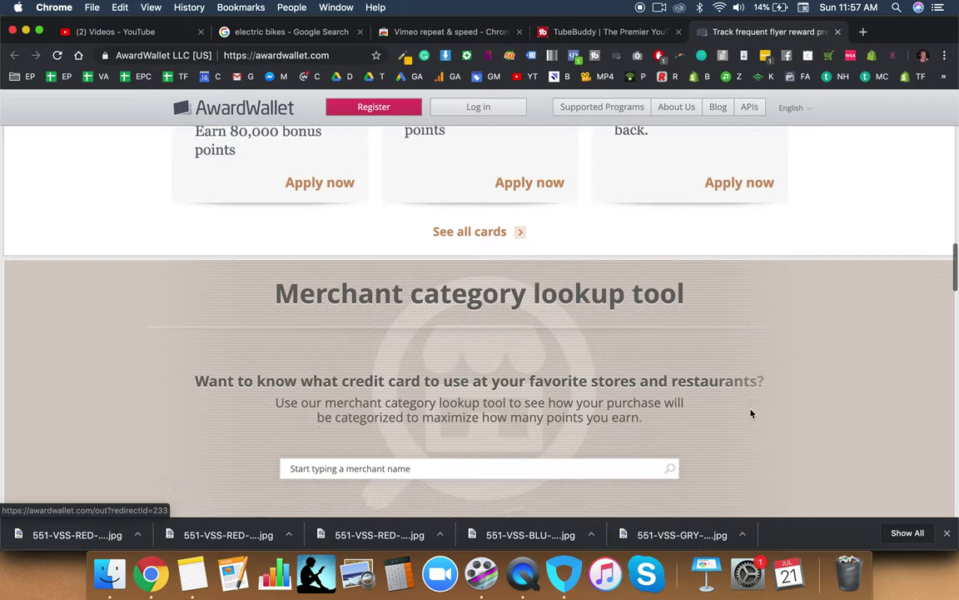
scroll(750, 413, up, 7)
scroll(750, 413, up, 2)
scroll(750, 413, down, 10)
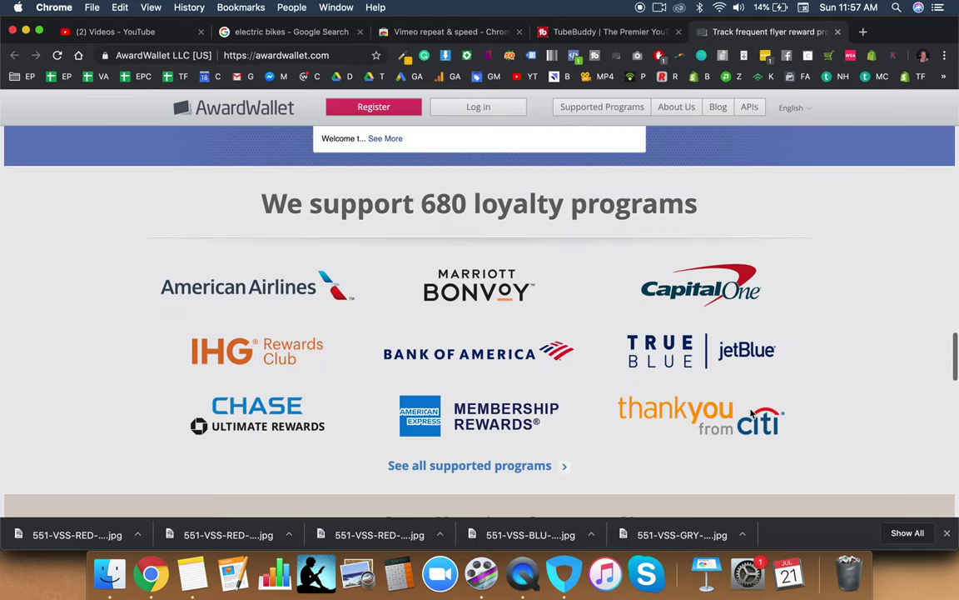
scroll(751, 413, down, 8)
scroll(750, 413, up, 15)
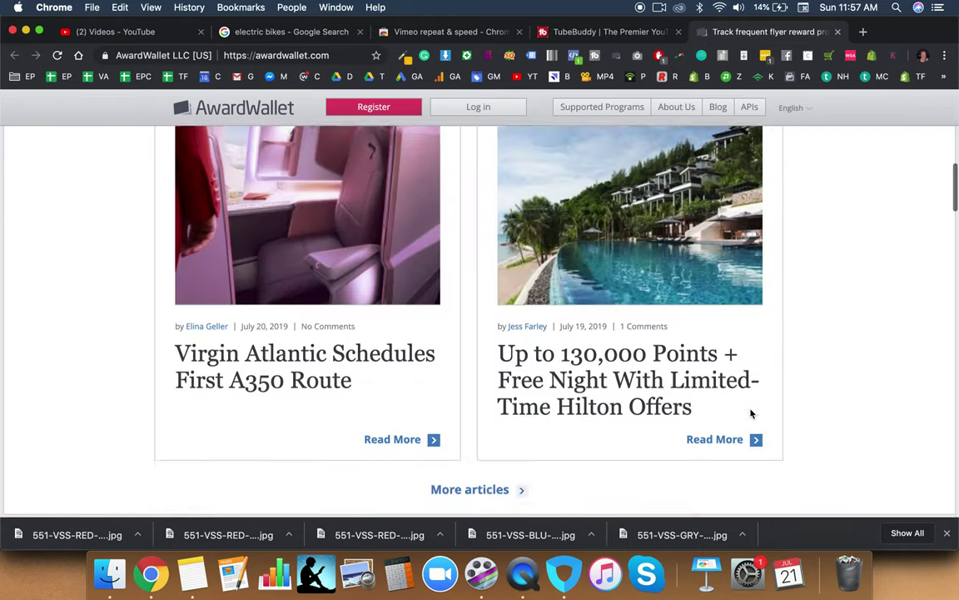
scroll(751, 413, down, 1)
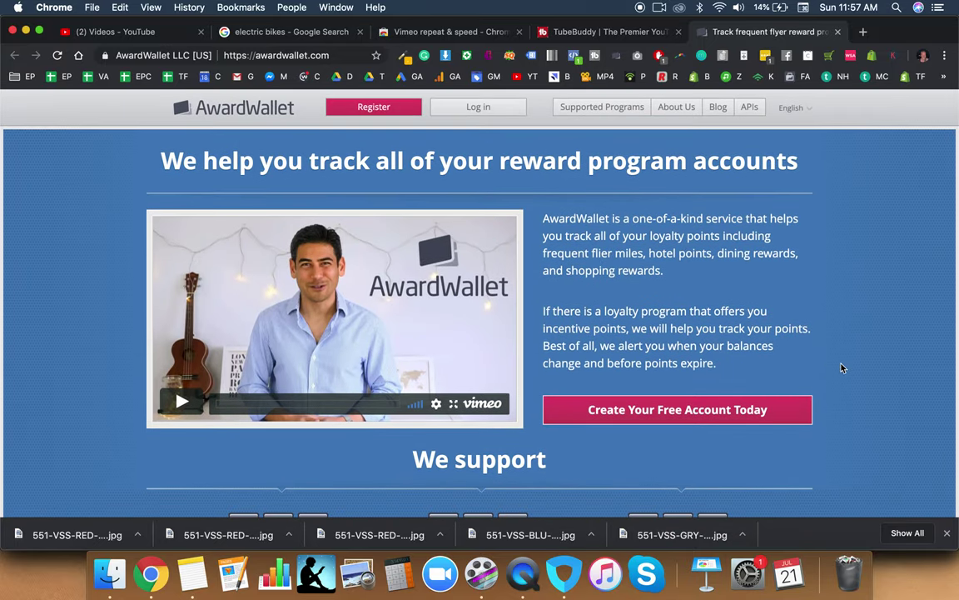
- Go to milemethod.com in the current tab
click(314, 55)
text(milemetho)
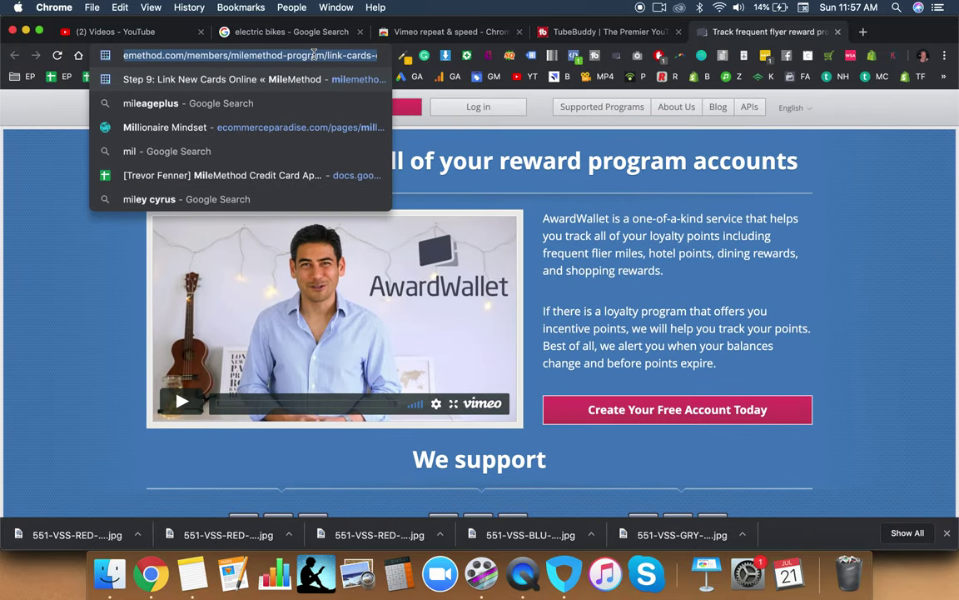
text(d.com)
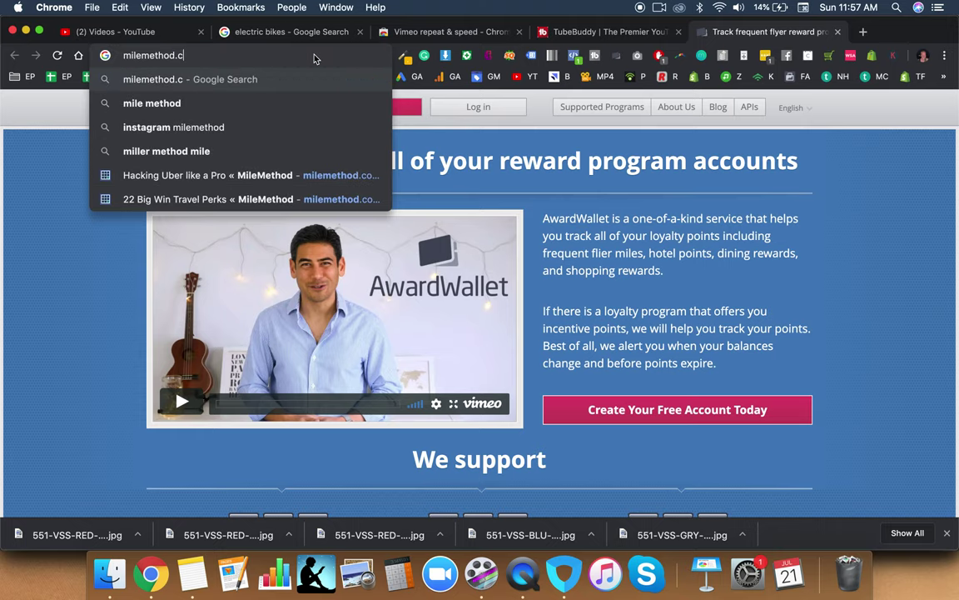
key(Return)
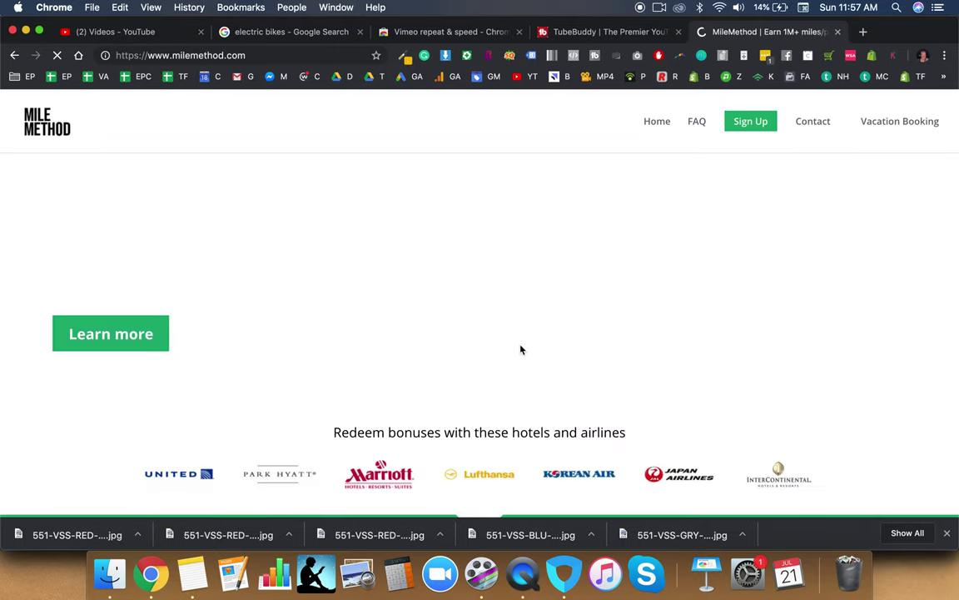
scroll(450, 383, down, 1)
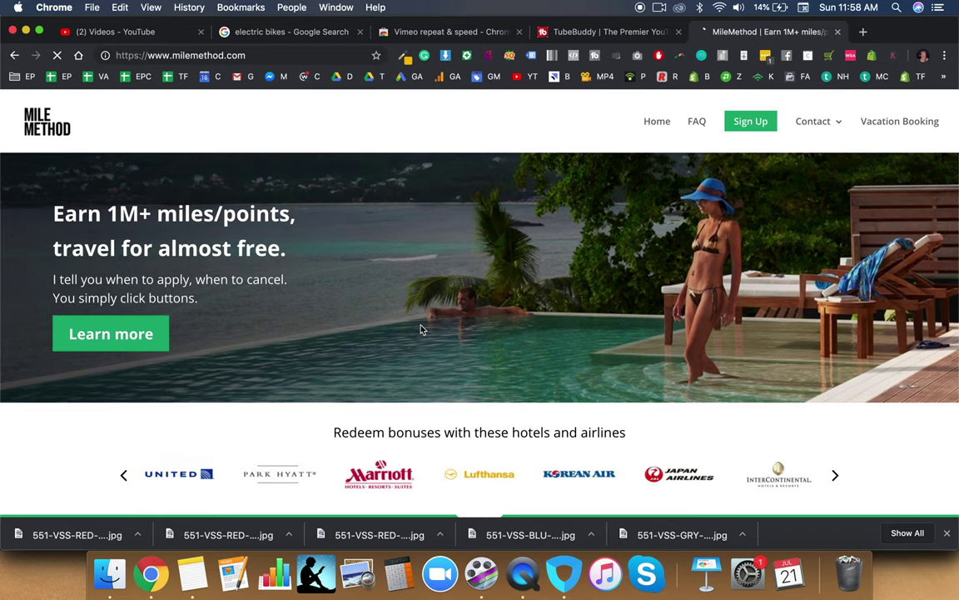
- Examine the MileMethod banner's headline about earning 1M+ miles/points and the tagline beneath it
drag(57, 215, 306, 248)
click(283, 283)
drag(283, 282, 251, 302)
click(212, 200)
click(250, 295)
click(235, 192)
click(257, 301)
click(229, 176)
click(242, 324)
- Look through the MileMethod founder's introduction and interview sections, and dismiss the newsletter popup
scroll(242, 325, down, 15)
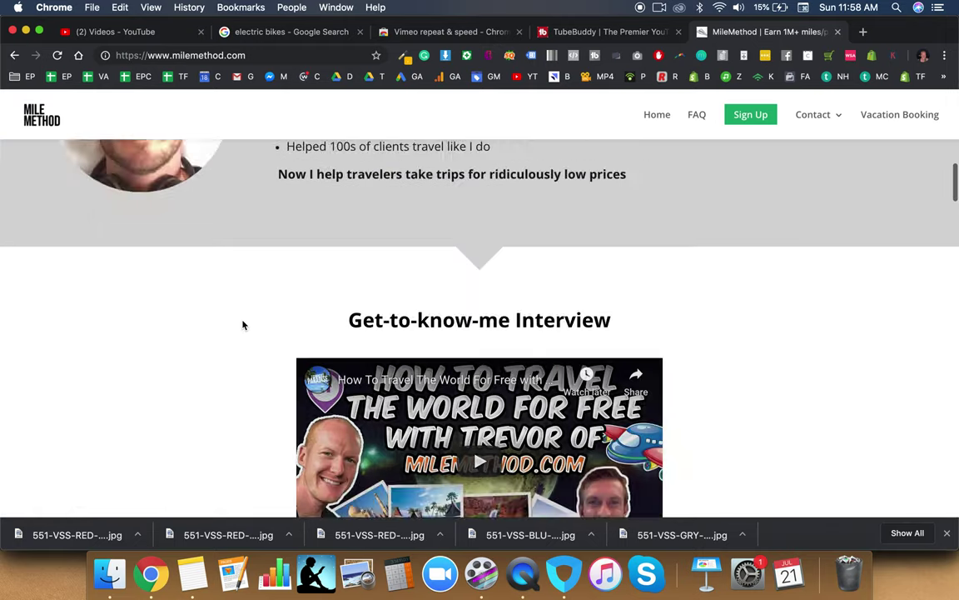
scroll(242, 325, up, 5)
scroll(242, 324, down, 3)
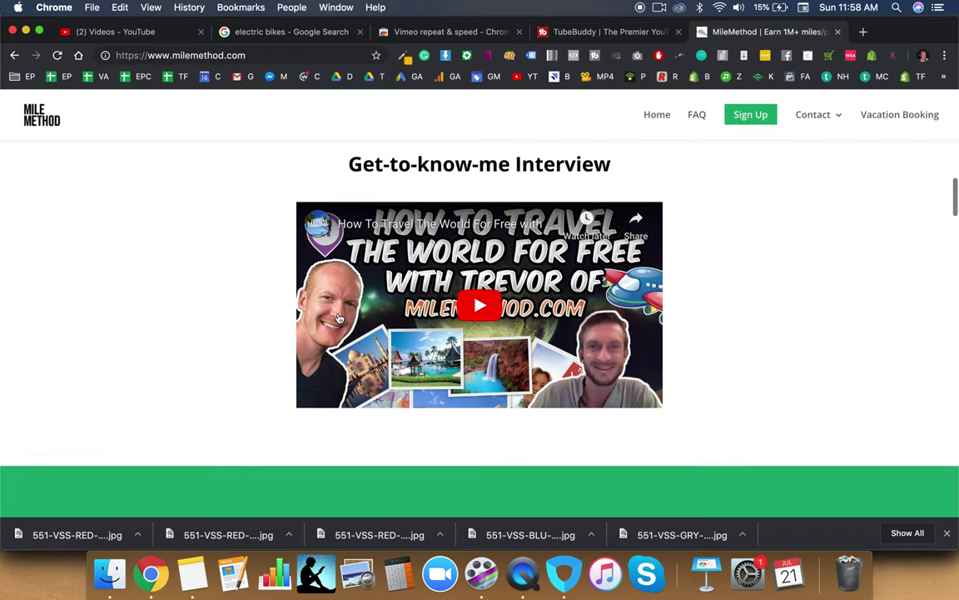
scroll(526, 396, up, 10)
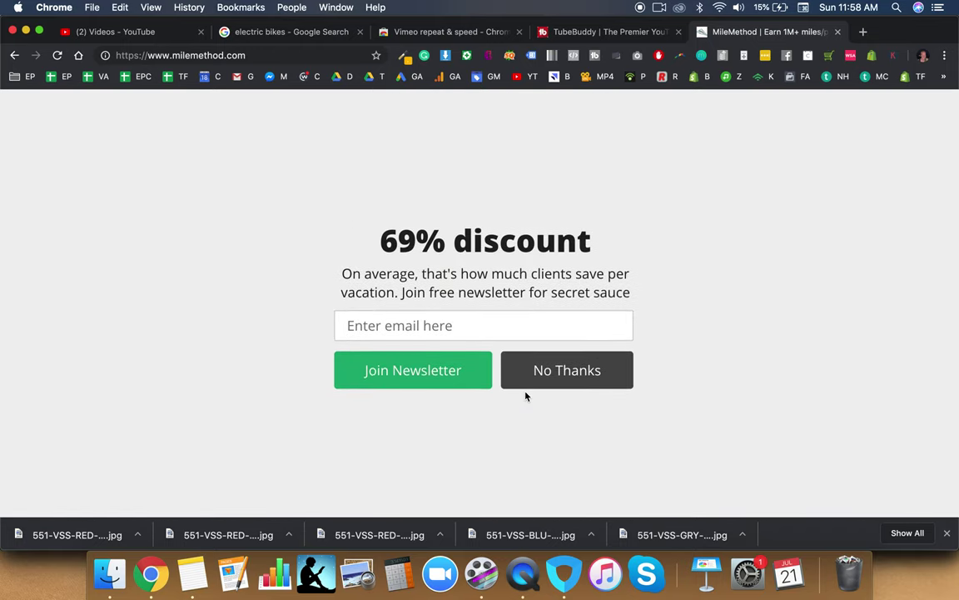
click(443, 369)
- Examine the MileMethod homepage's explanation of how the service works, its interview video and its three simple steps
scroll(518, 360, down, 10)
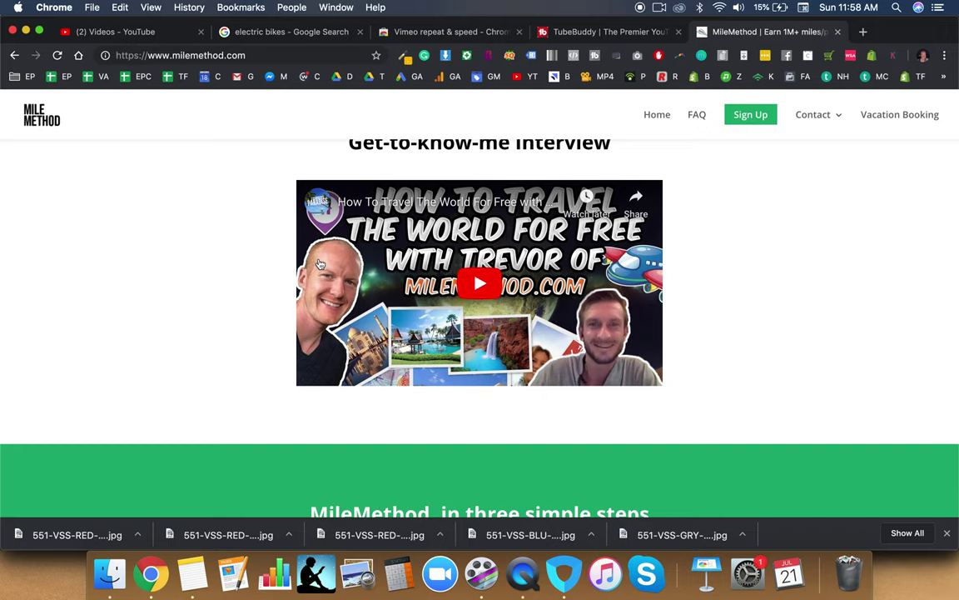
scroll(162, 281, up, 5)
scroll(164, 281, up, 10)
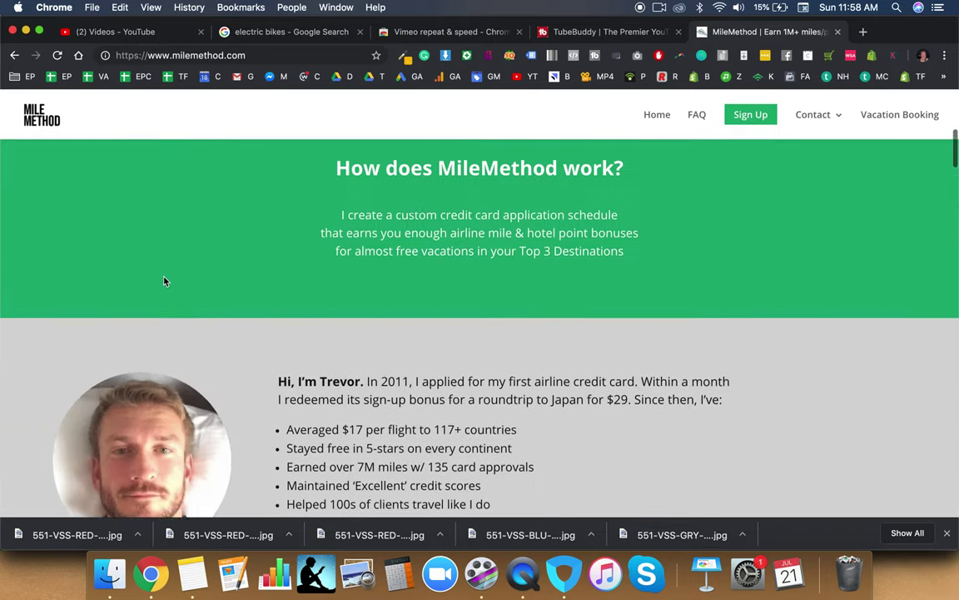
scroll(164, 279, down, 15)
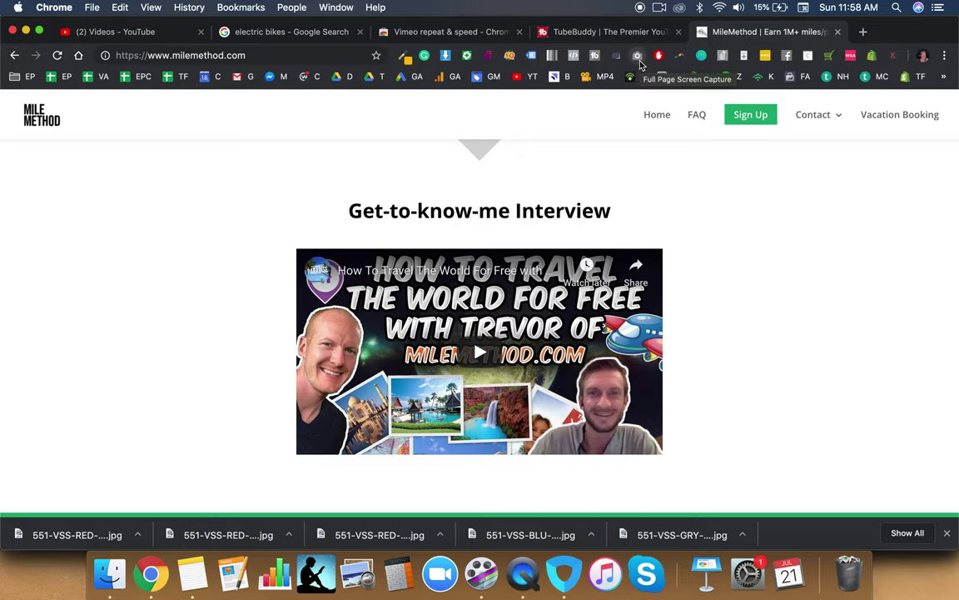
scroll(452, 425, down, 5)
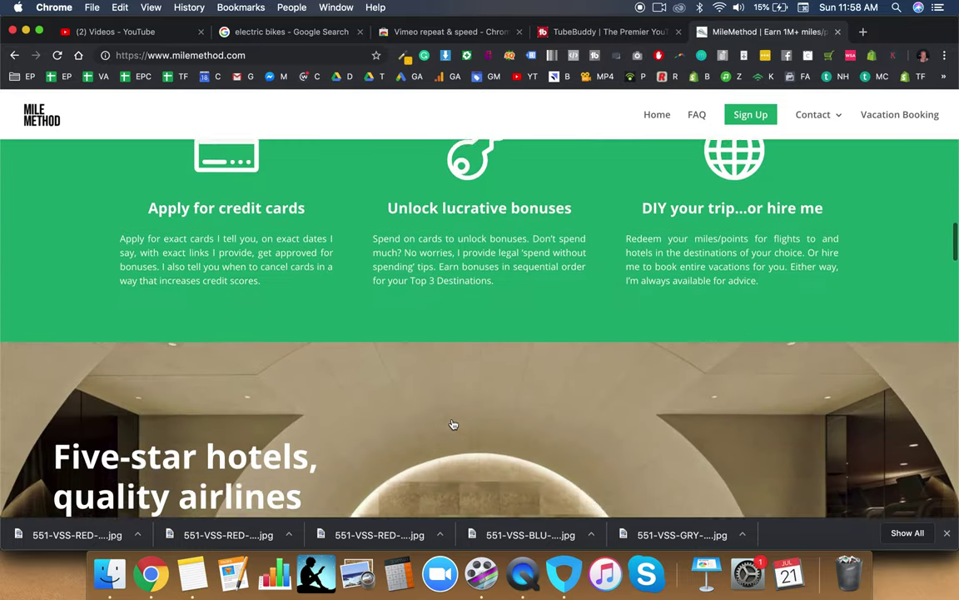
scroll(452, 425, down, 5)
scroll(452, 425, up, 20)
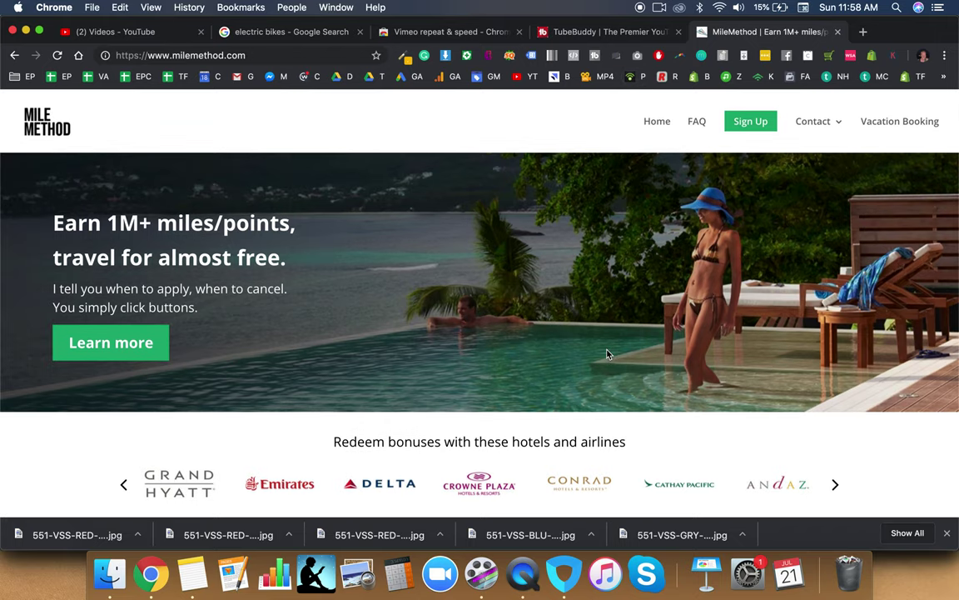
scroll(607, 354, down, 10)
scroll(607, 354, up, 15)
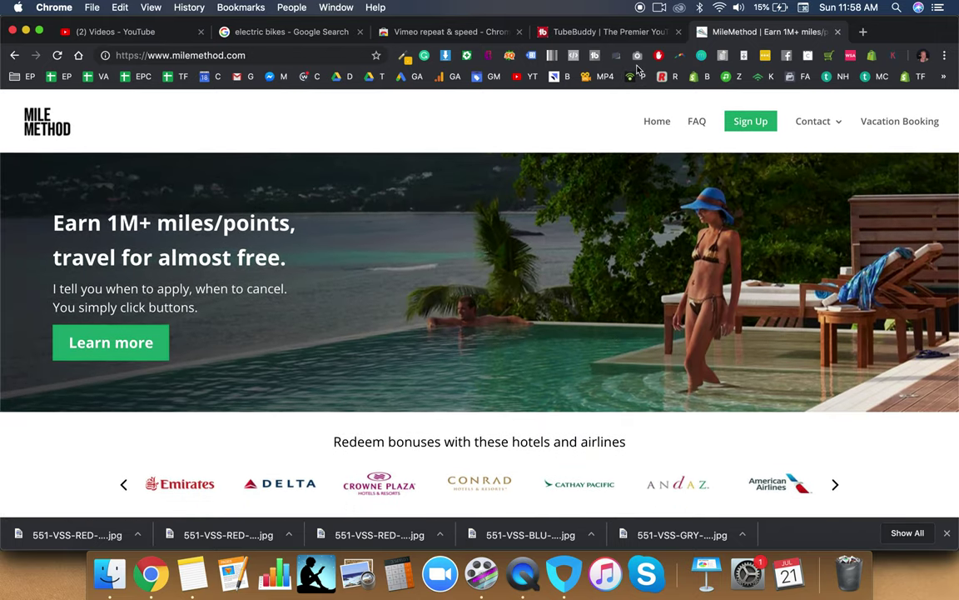
- Capture the entire MileMethod homepage with Full Page Screen Capture, and inspect the downloaded PNG in Preview
click(637, 55)
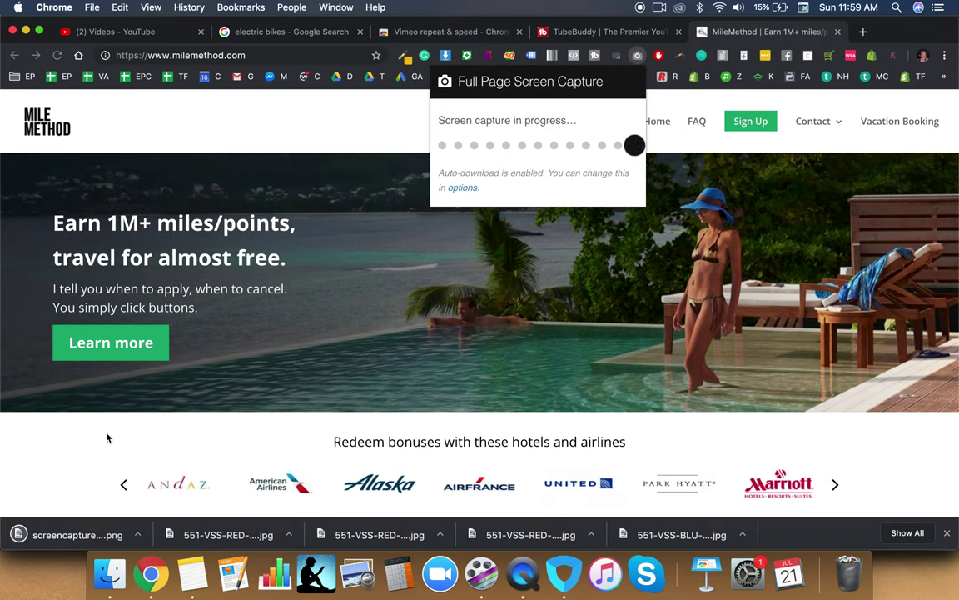
click(71, 534)
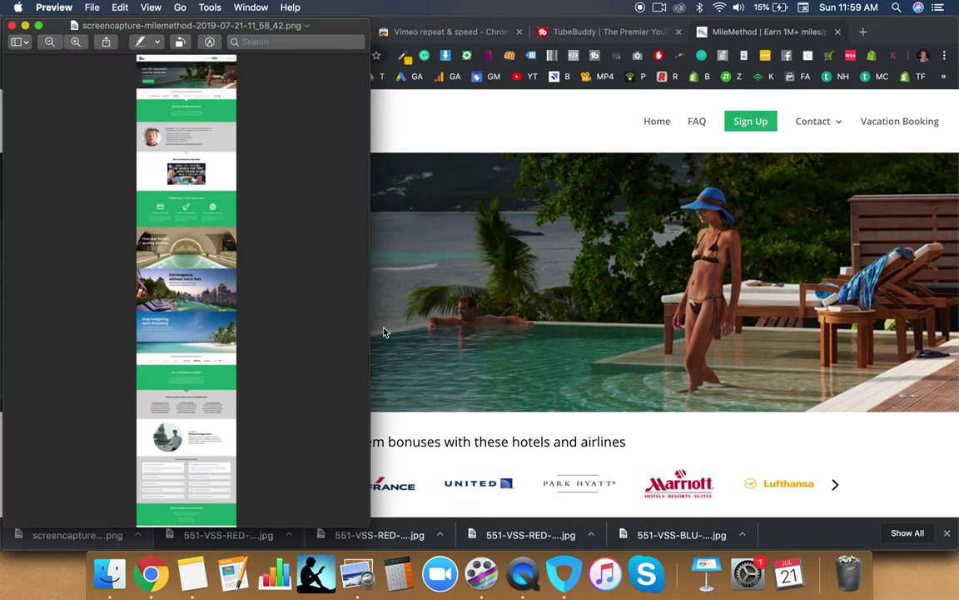
scroll(196, 224, up, 3)
scroll(197, 224, down, 10)
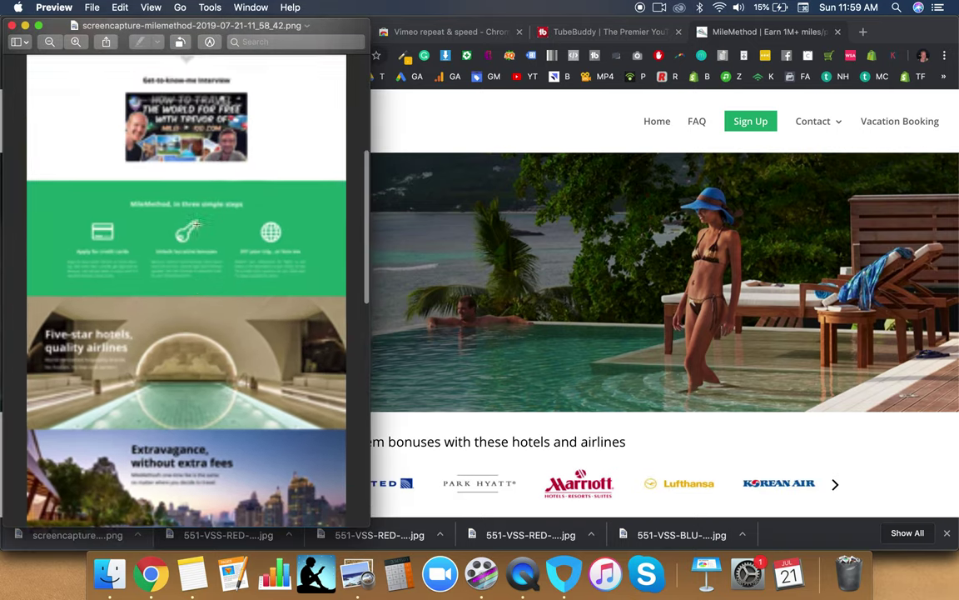
scroll(197, 224, up, 15)
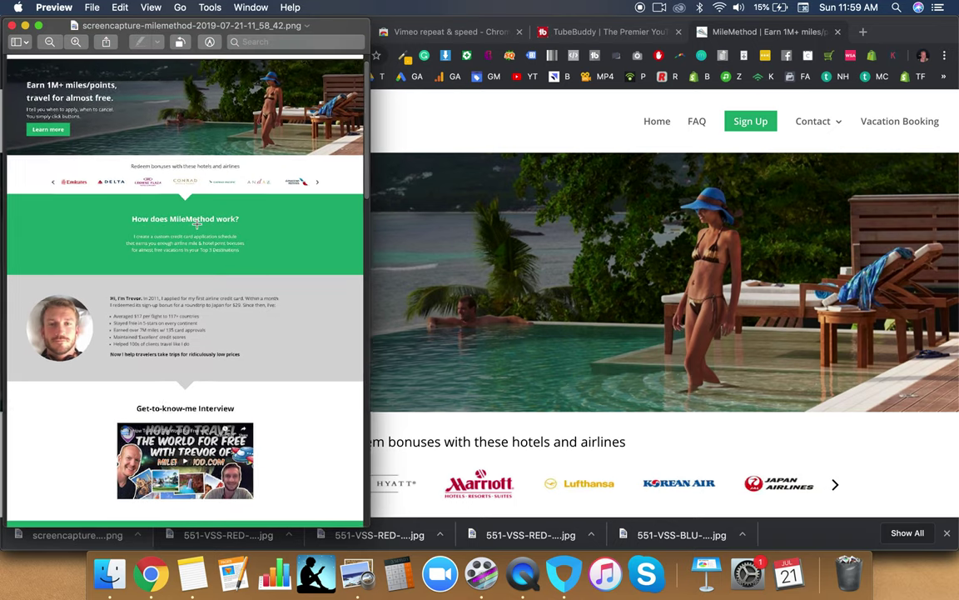
- Look through the full MileMethod homepage capture down to its FAQ section, close the image and return to Chrome
scroll(196, 224, down, 10)
scroll(197, 224, down, 10)
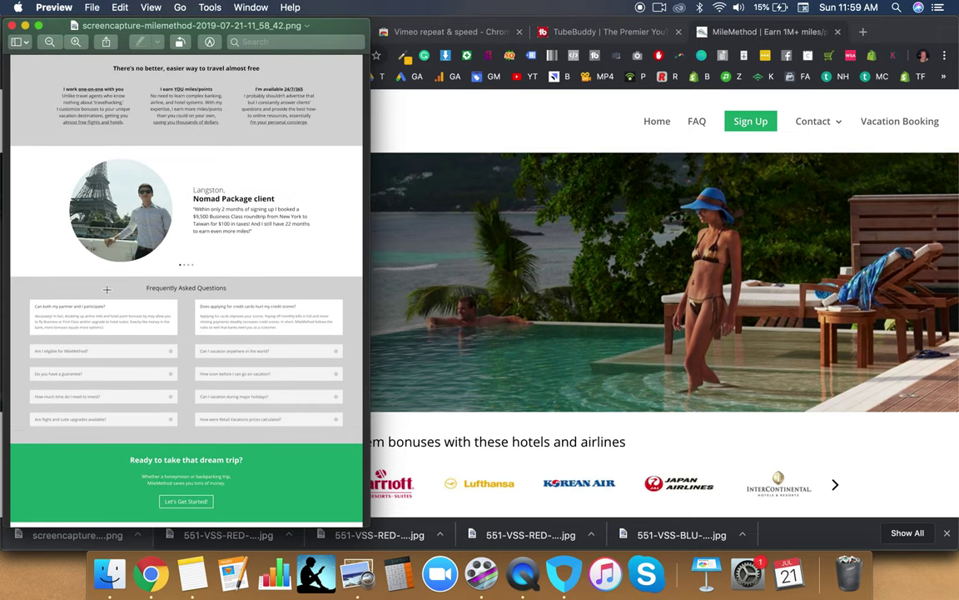
scroll(106, 289, up, 5)
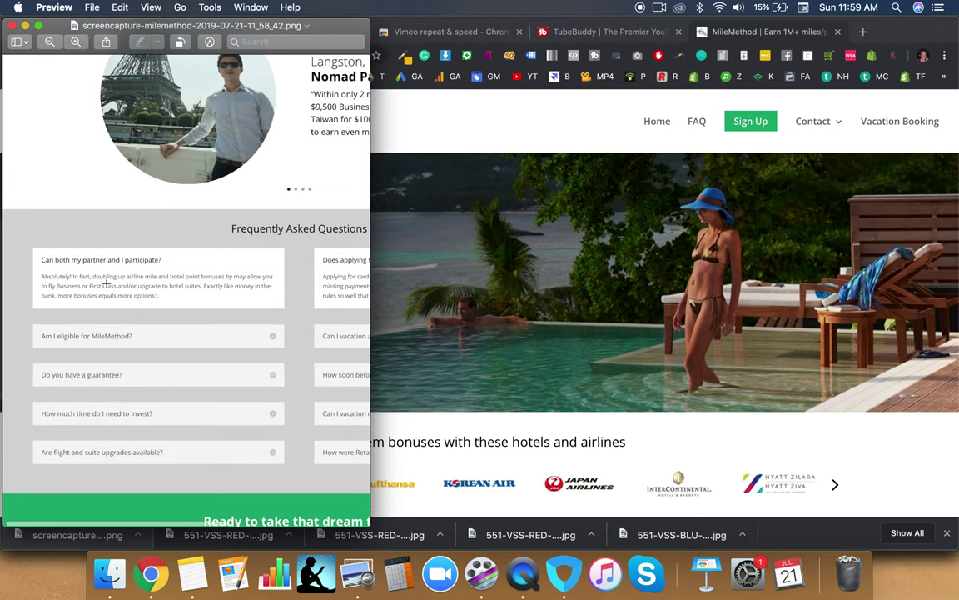
scroll(106, 283, right, 5)
scroll(106, 283, down, 10)
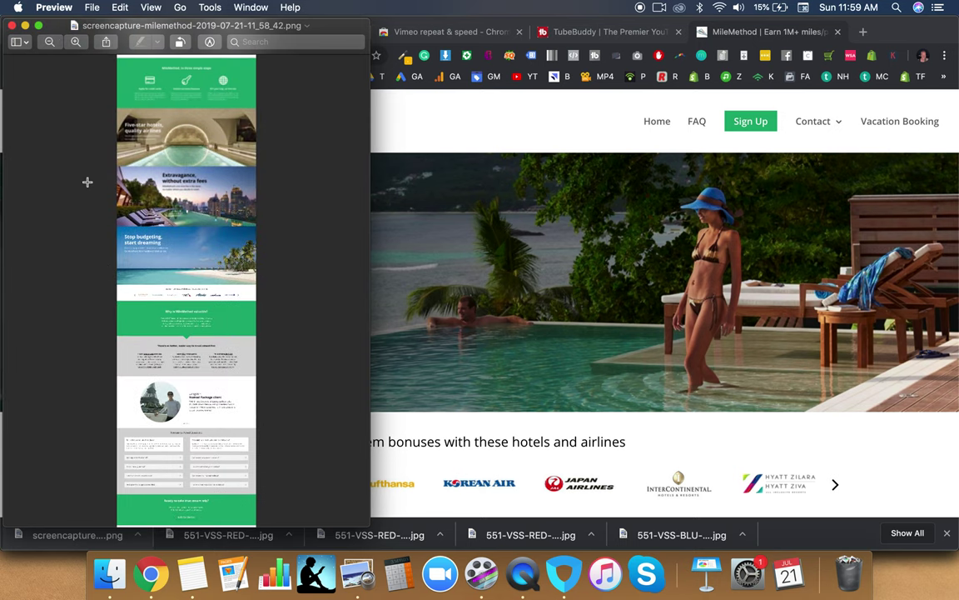
scroll(81, 163, down, 2)
scroll(66, 104, up, 5)
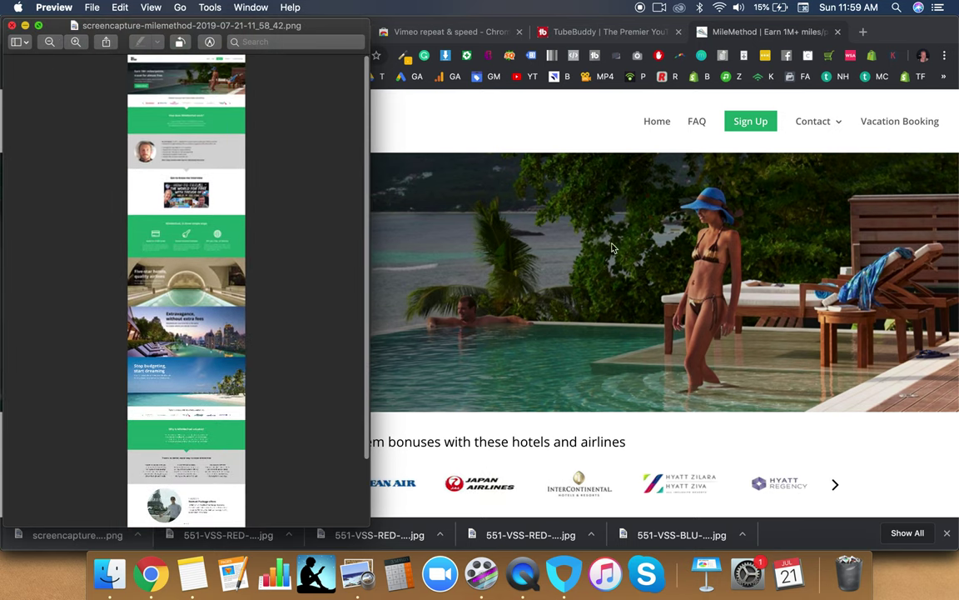
key(super+w)
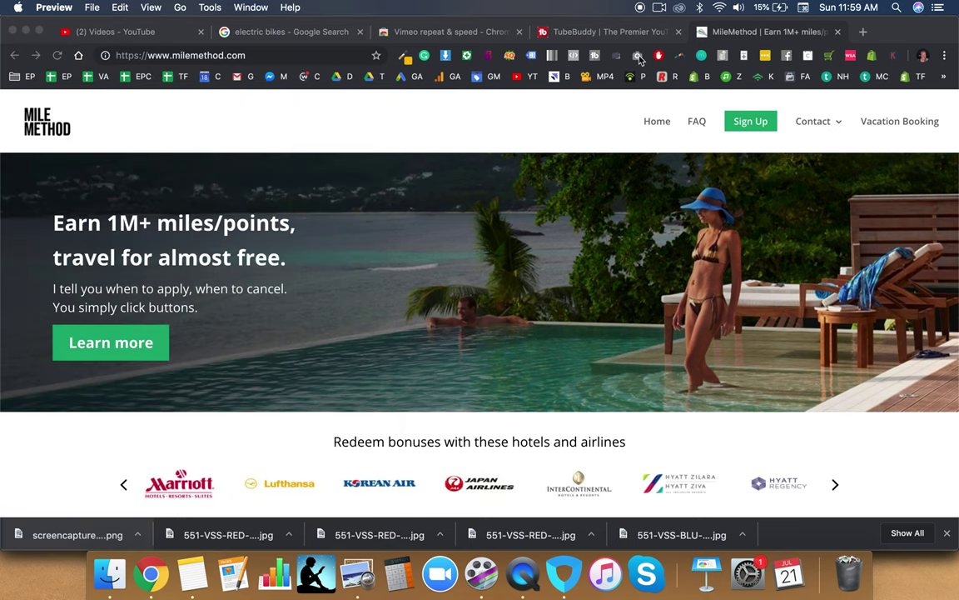
click(592, 142)
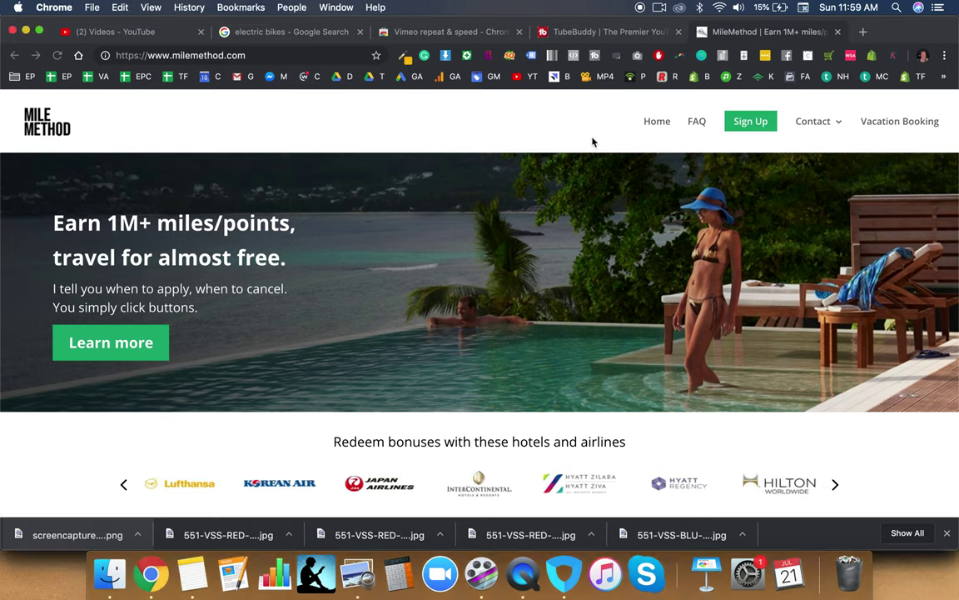
- View AdBlock's options on the MileMethod page, and open the YouTube converter at onlinevideoconverter.com
click(658, 56)
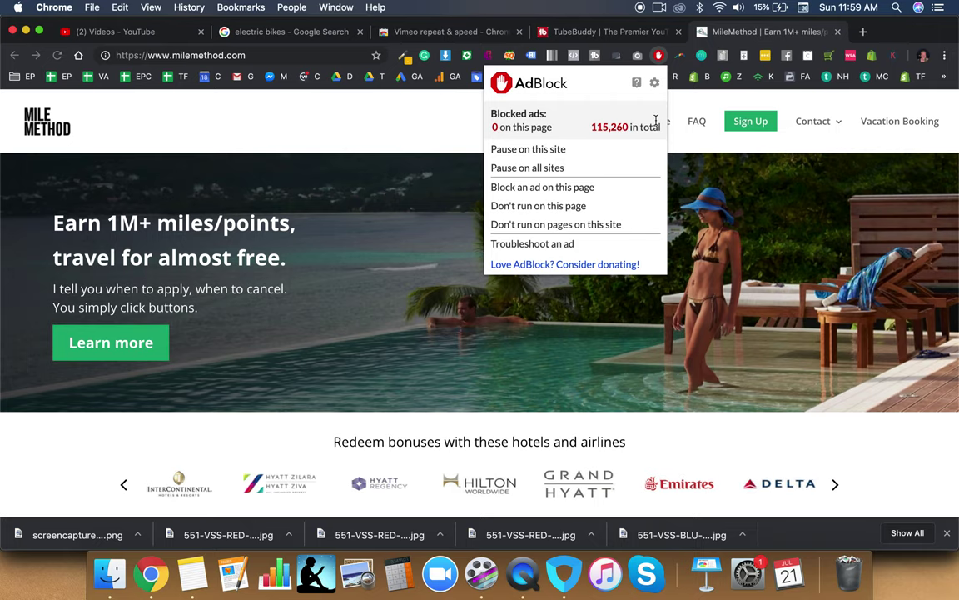
click(469, 129)
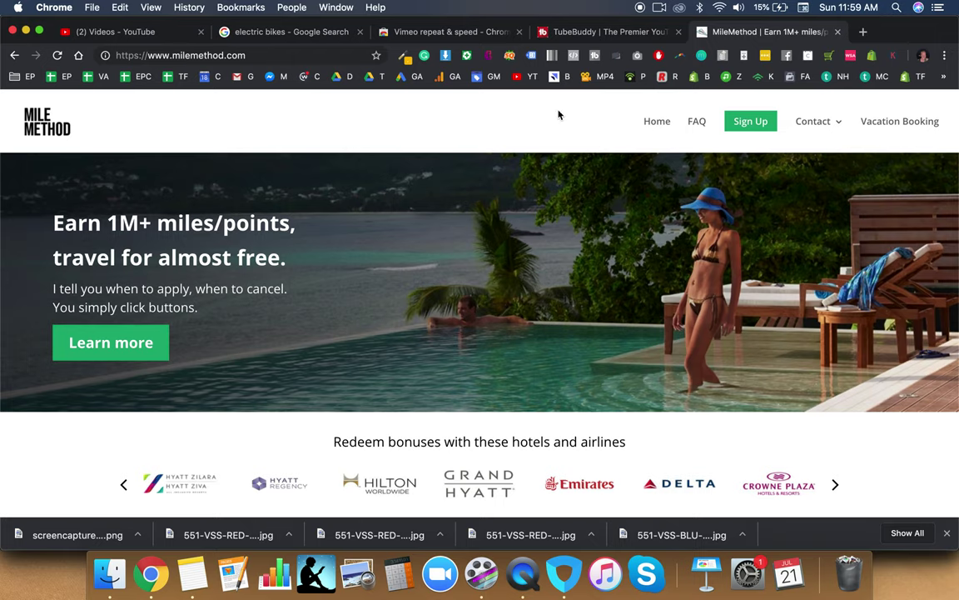
click(602, 81)
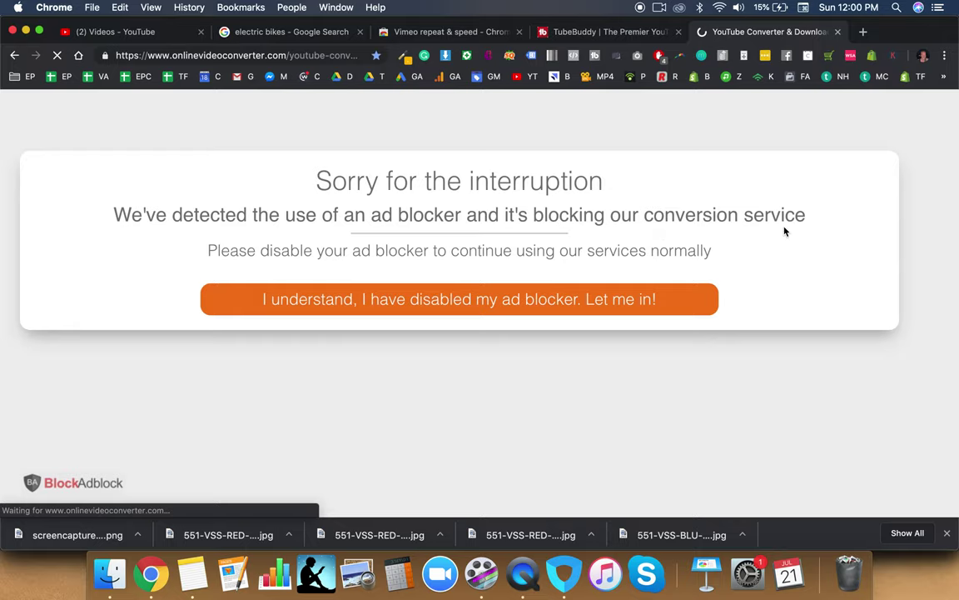
click(666, 217)
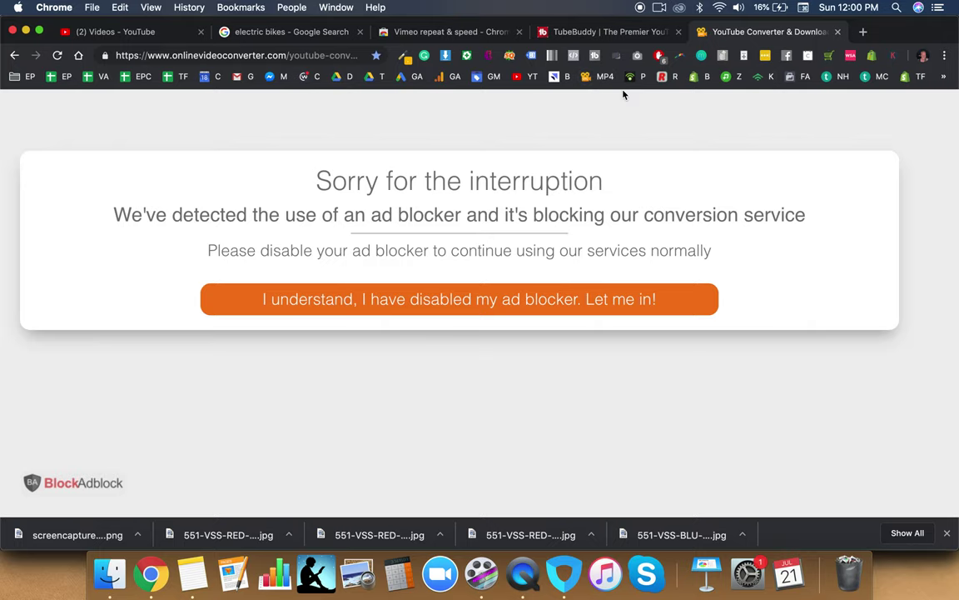
- Review AdBlock's blocked-ad counts and pause options for the video converter page, and close that page
click(659, 56)
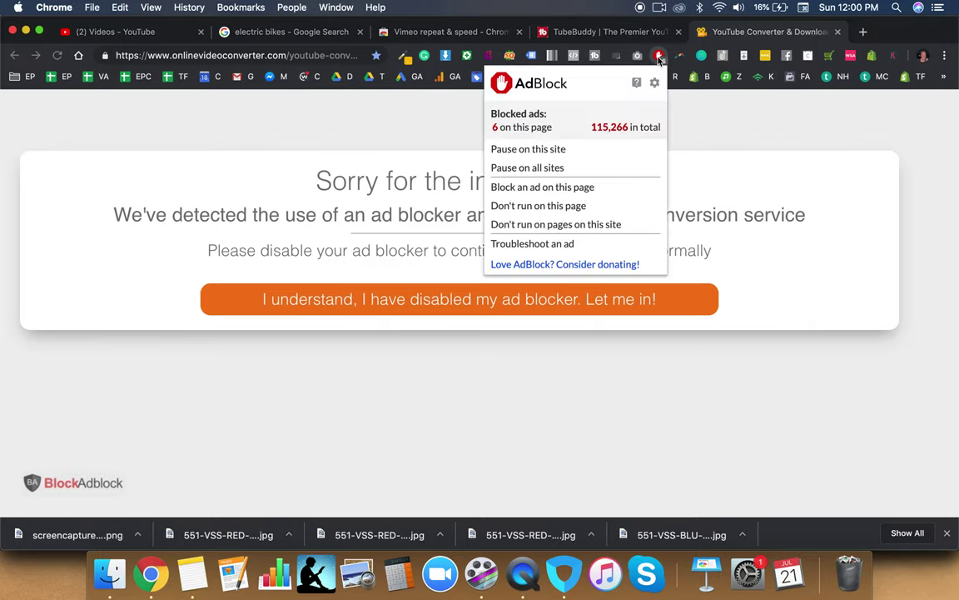
click(752, 30)
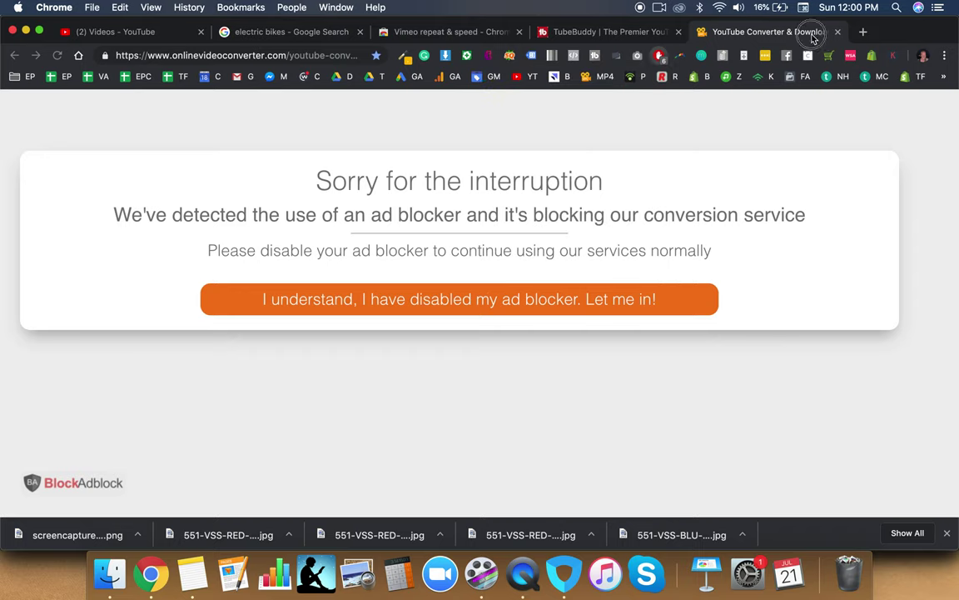
click(659, 55)
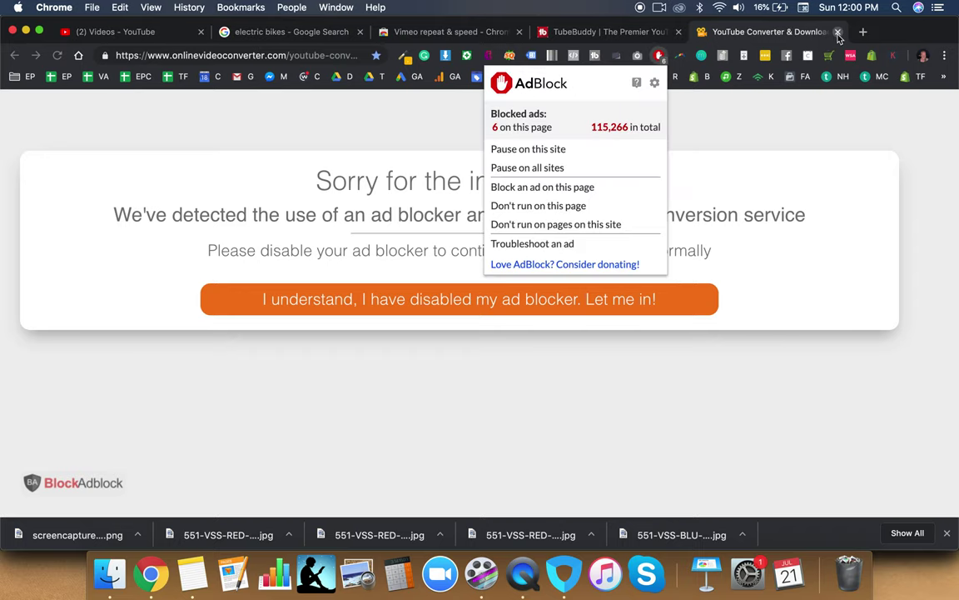
click(752, 32)
key(super+w)
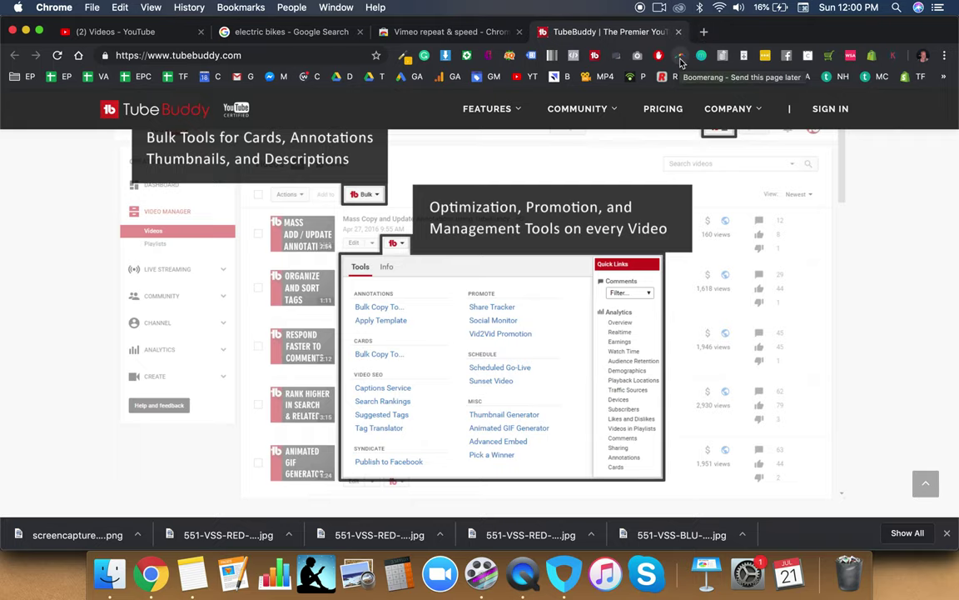
- Close the TubeBuddy page and bring up the Momentum dashboard with the downloads bar dismissed
click(680, 57)
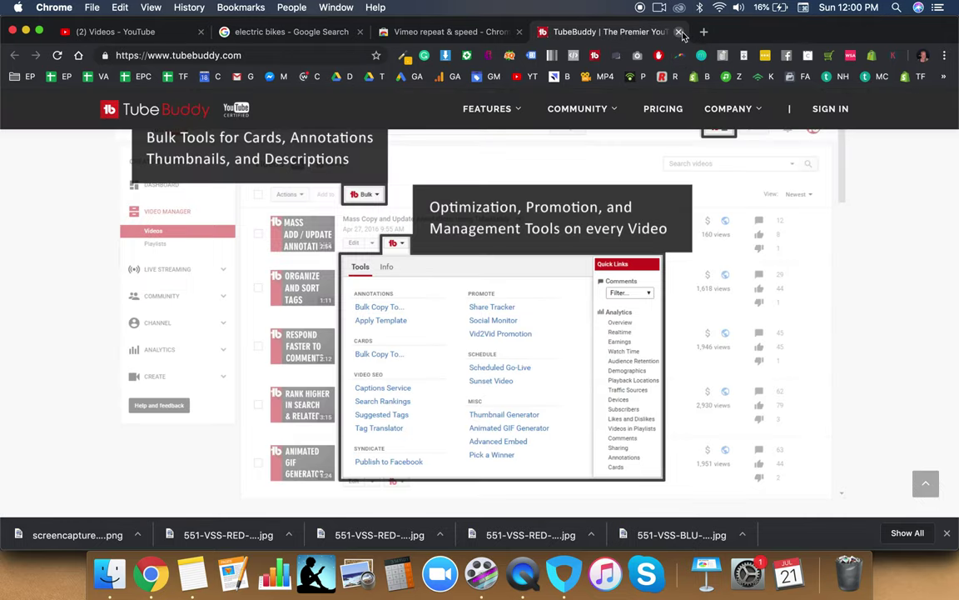
click(678, 32)
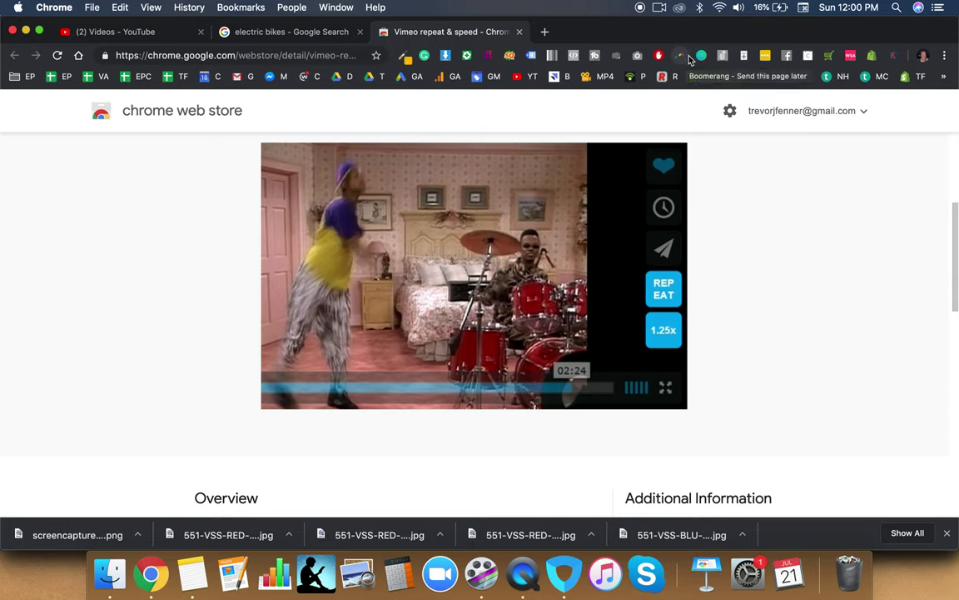
click(702, 58)
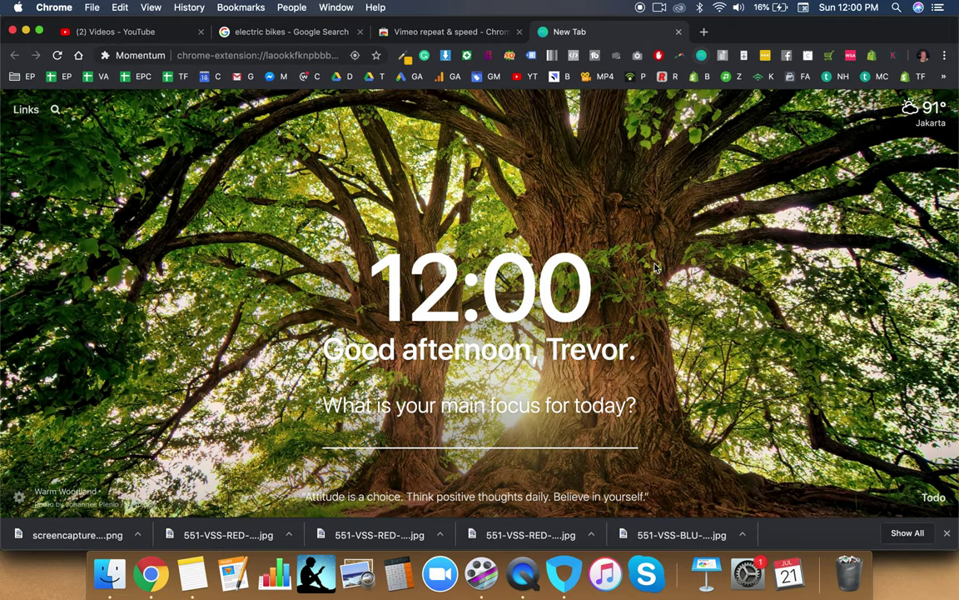
click(946, 535)
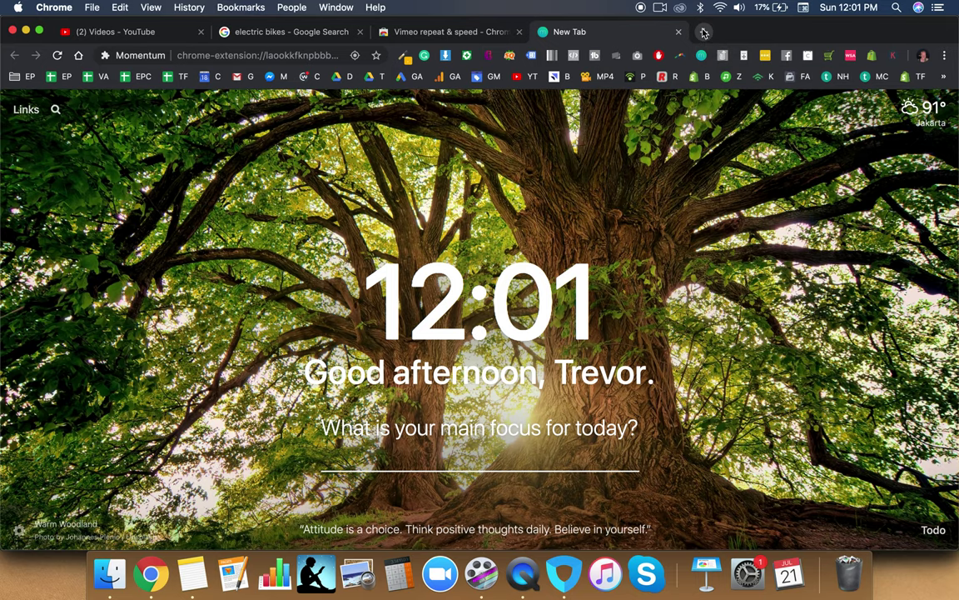
- Open facebook.com in a new tab
click(703, 32)
text(facebook.com)
key(Return)
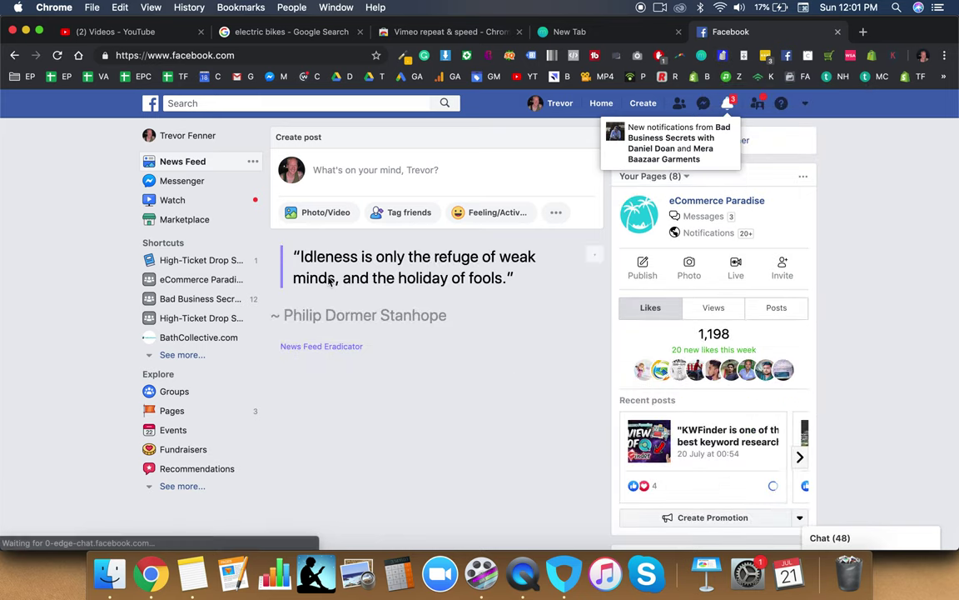
- Copy the News Feed Eradicator quote about idleness together with its author attribution
triple_click(533, 282)
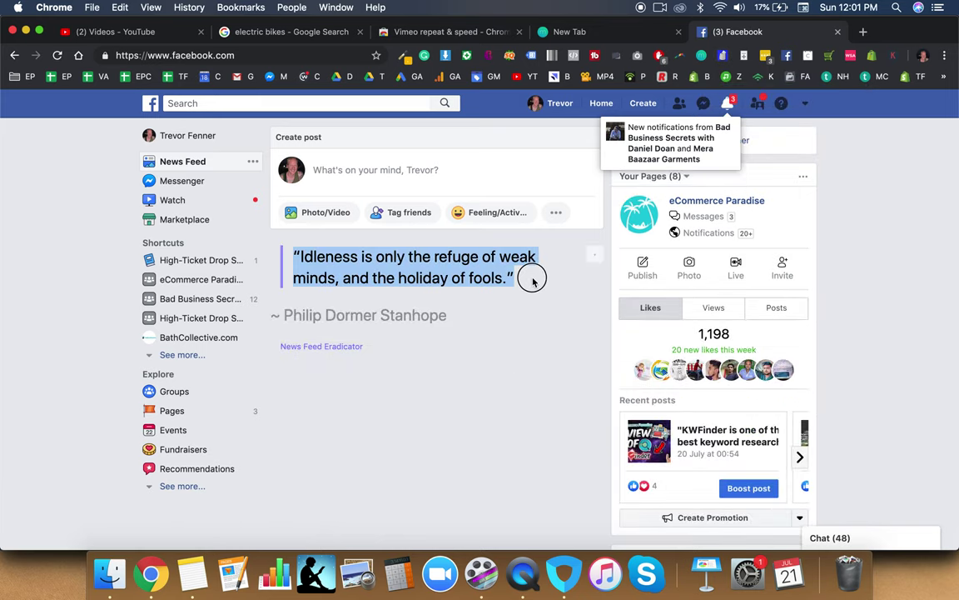
drag(447, 317, 483, 331)
key(super+c)
click(292, 252)
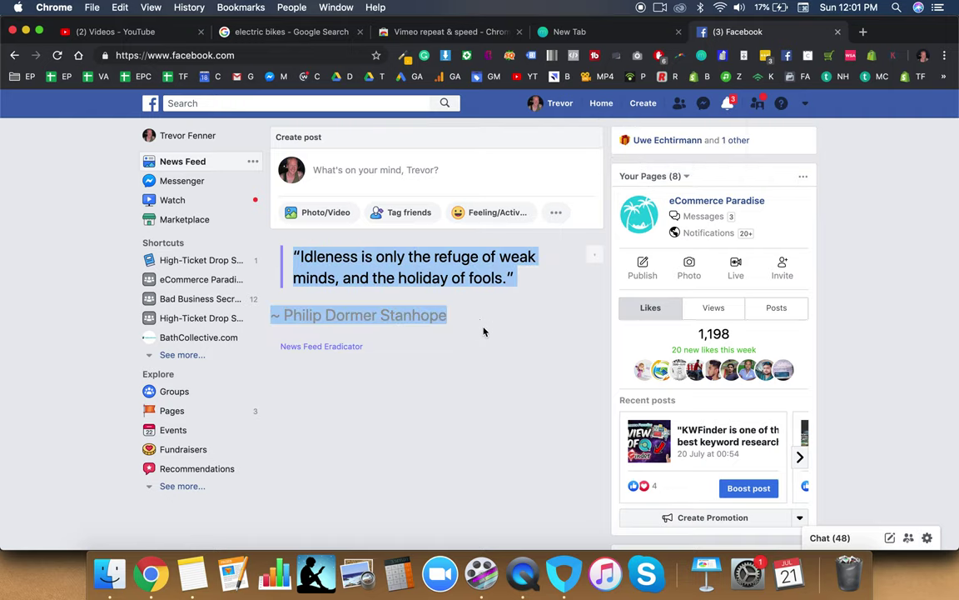
- Share the copied idleness quote as a public News Feed post, and close the Facebook page
click(407, 175)
key(super+v)
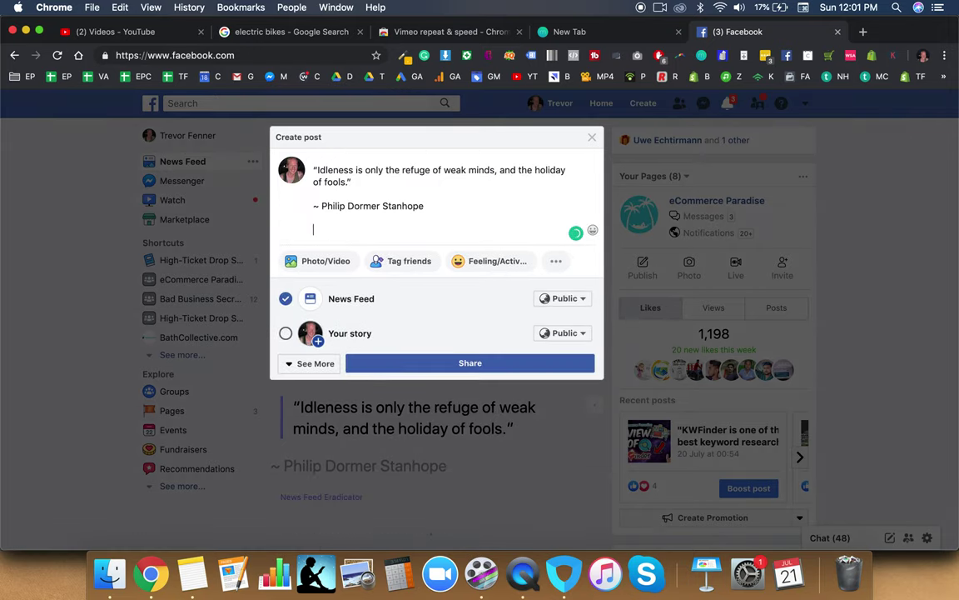
key(BackSpace)
click(440, 364)
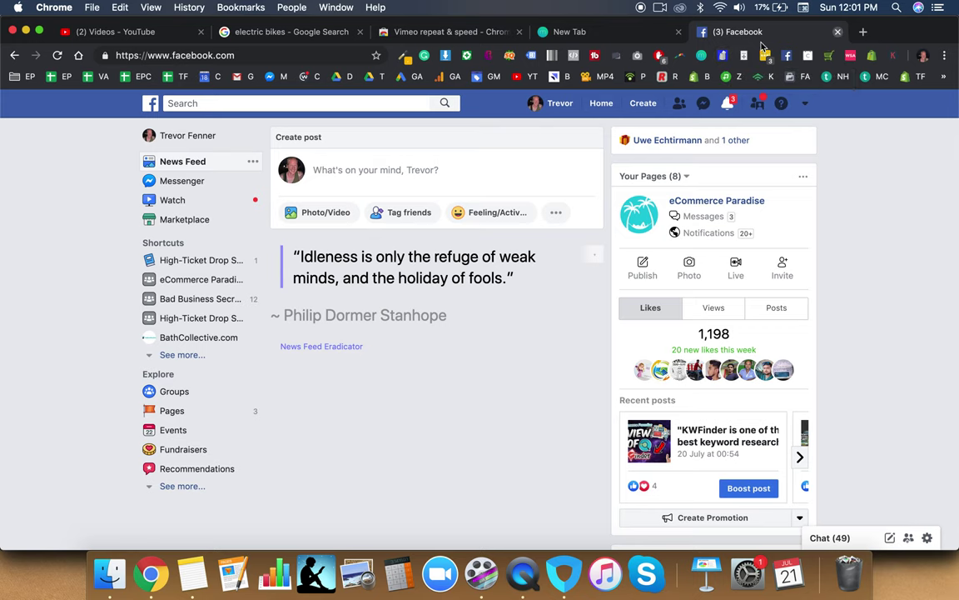
click(837, 33)
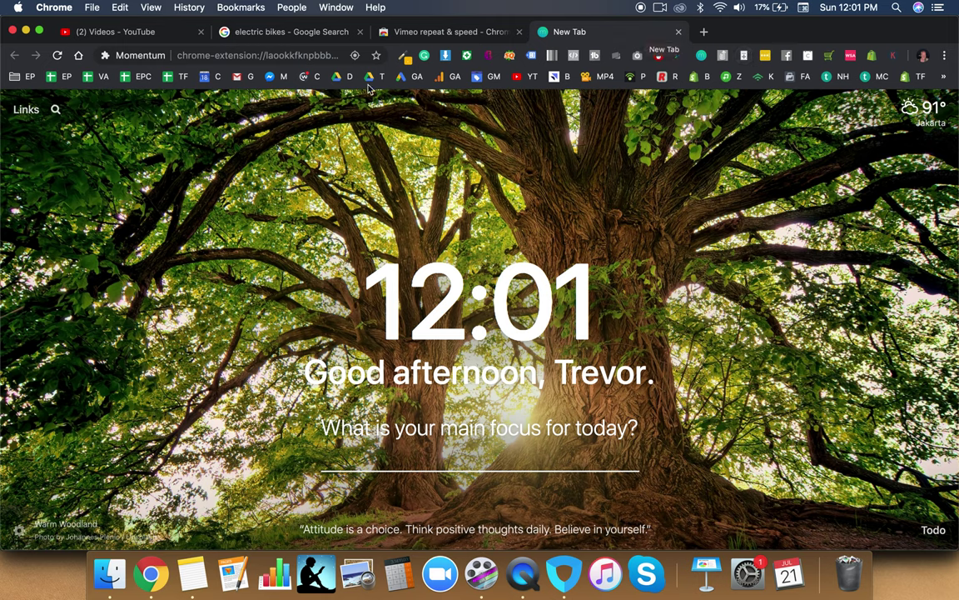
- Load nichehacks.com and open the article "The Ultimate Guide to Finding Your Profitable Niche"
key(super+l)
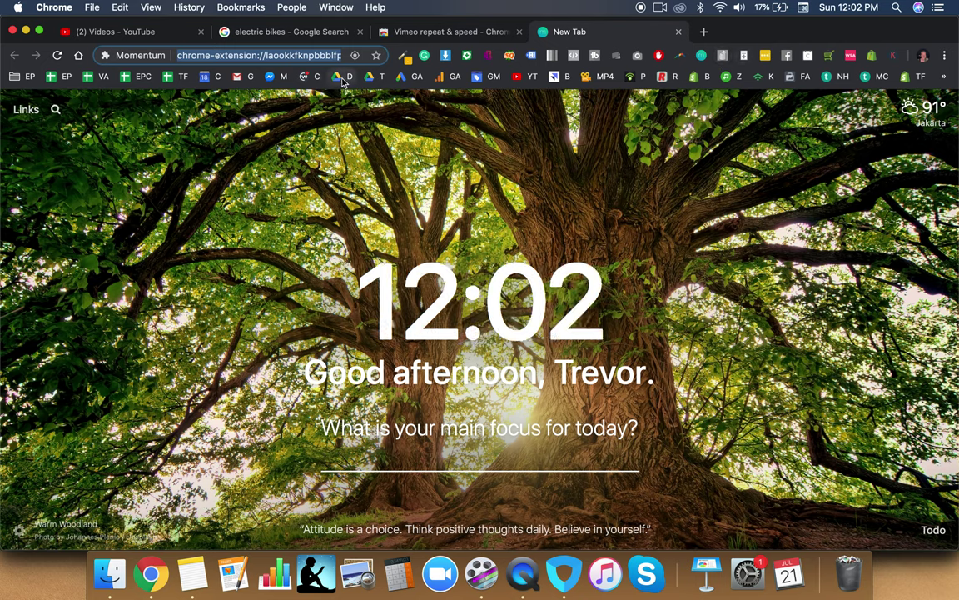
text(nichehacks.com)
key(Return)
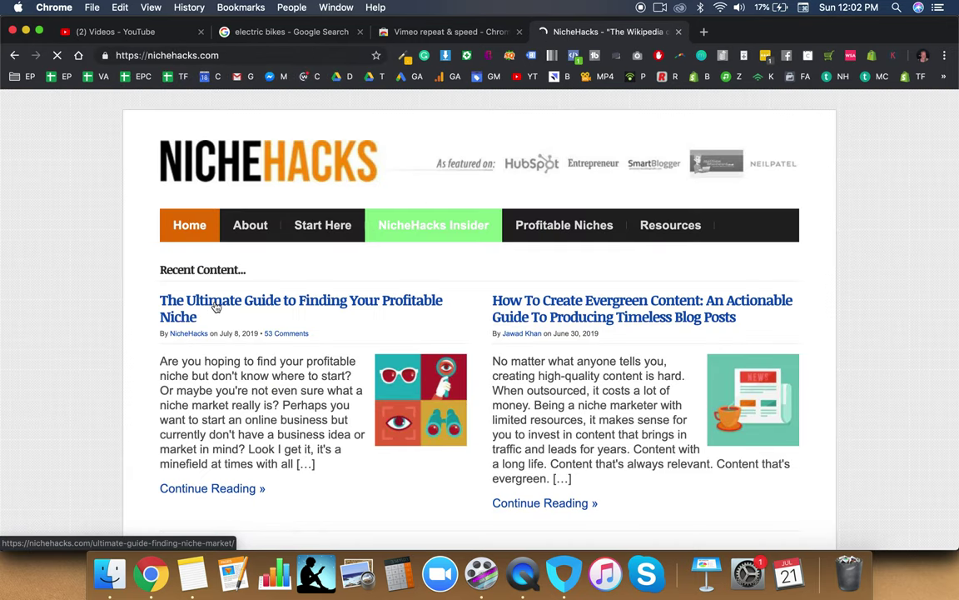
click(214, 306)
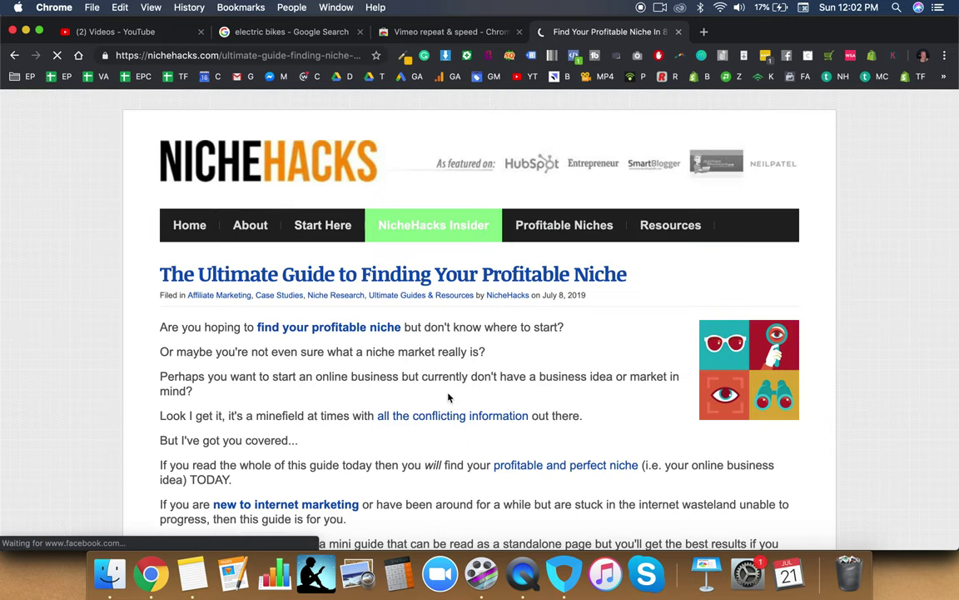
- Count the words of the entire NicheHacks article page with Word Counter Plus, and dismiss the result
scroll(448, 398, down, 3)
key(super+a)
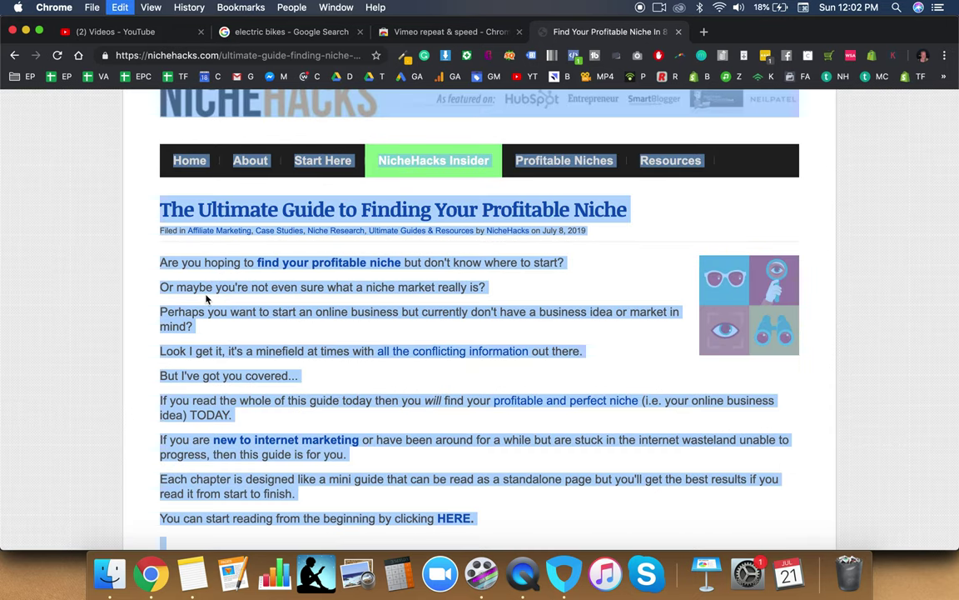
right_click(241, 283)
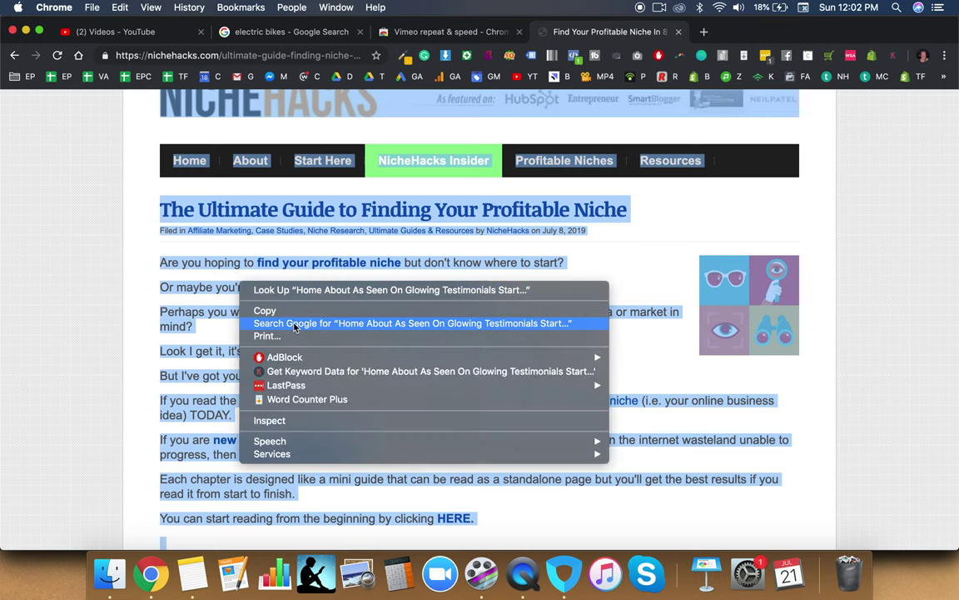
click(297, 400)
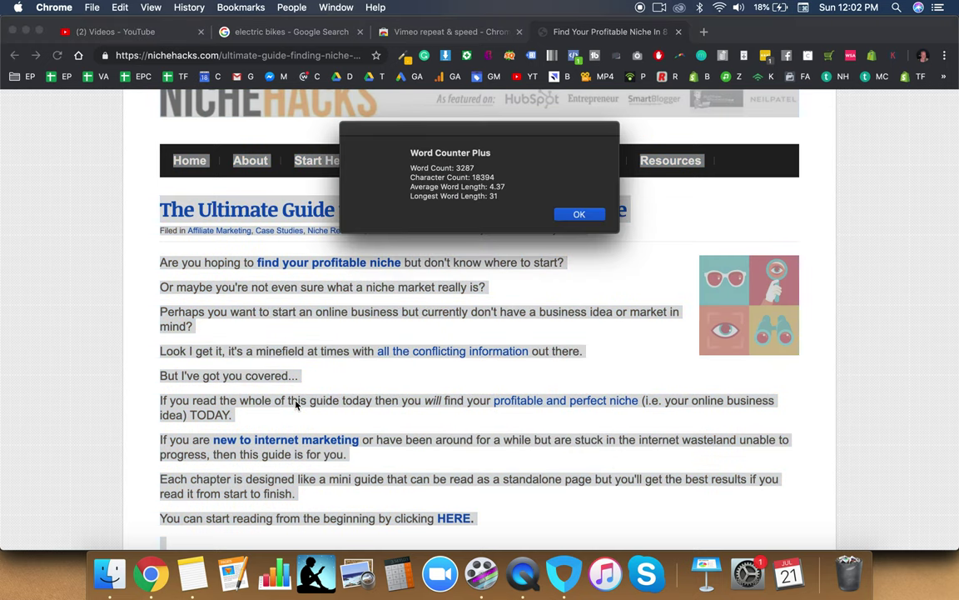
double_click(471, 168)
click(426, 151)
click(541, 281)
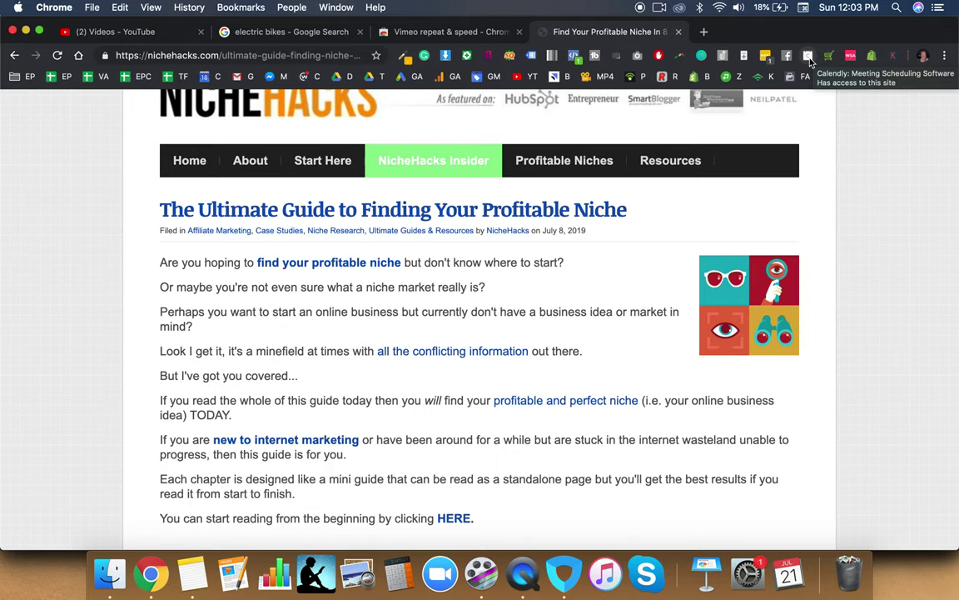
- Look at the Calendly for Chrome welcome panel and its login window, and close the login window
click(809, 61)
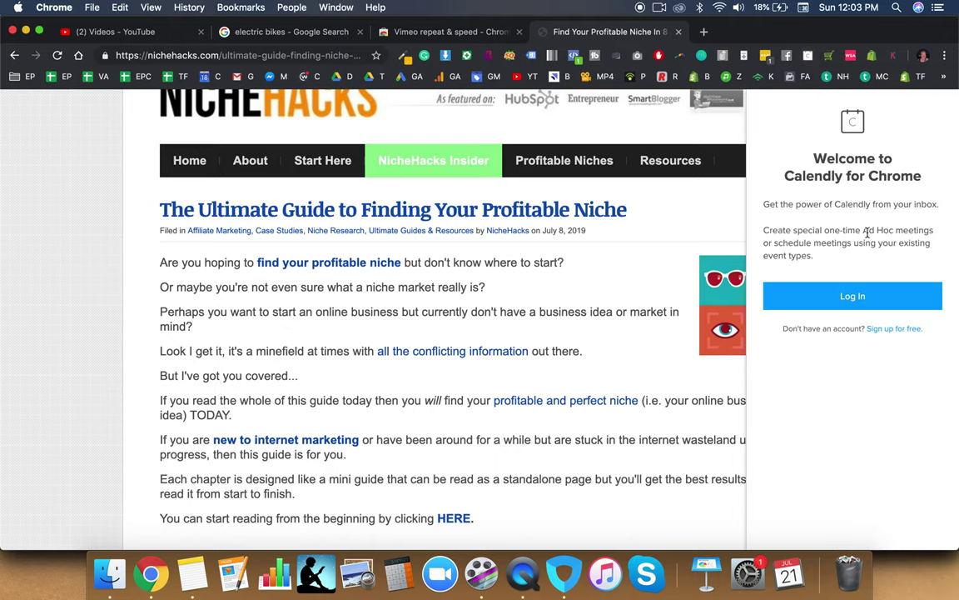
click(863, 296)
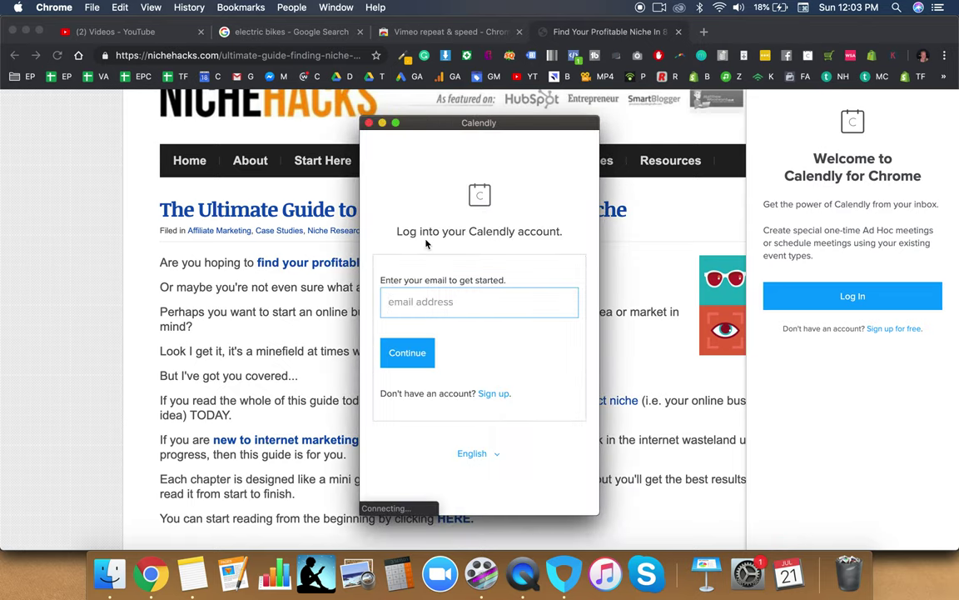
click(369, 123)
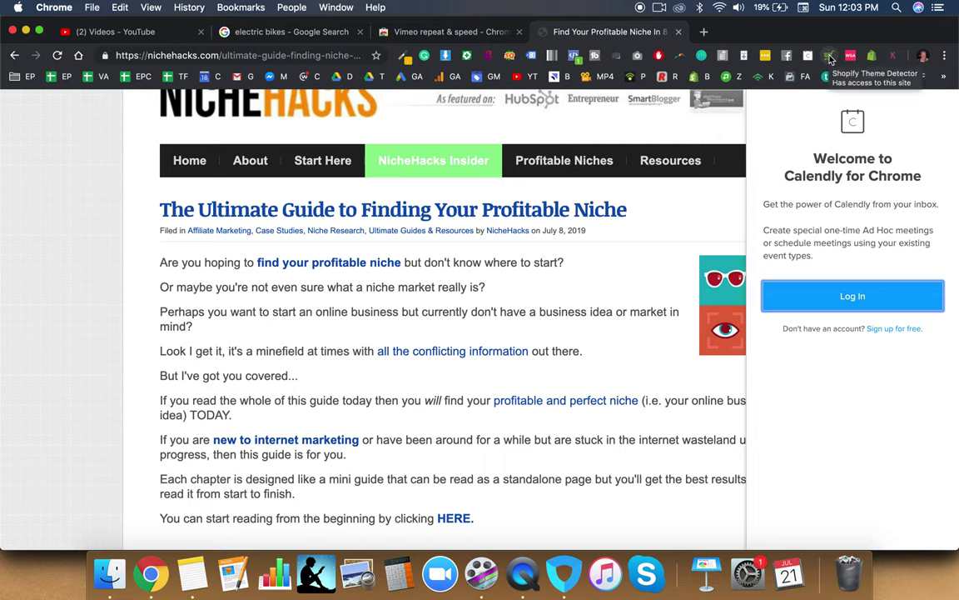
- Load ecommerceparadise.com and check which theme the store uses with Shopify Theme Detector
click(321, 55)
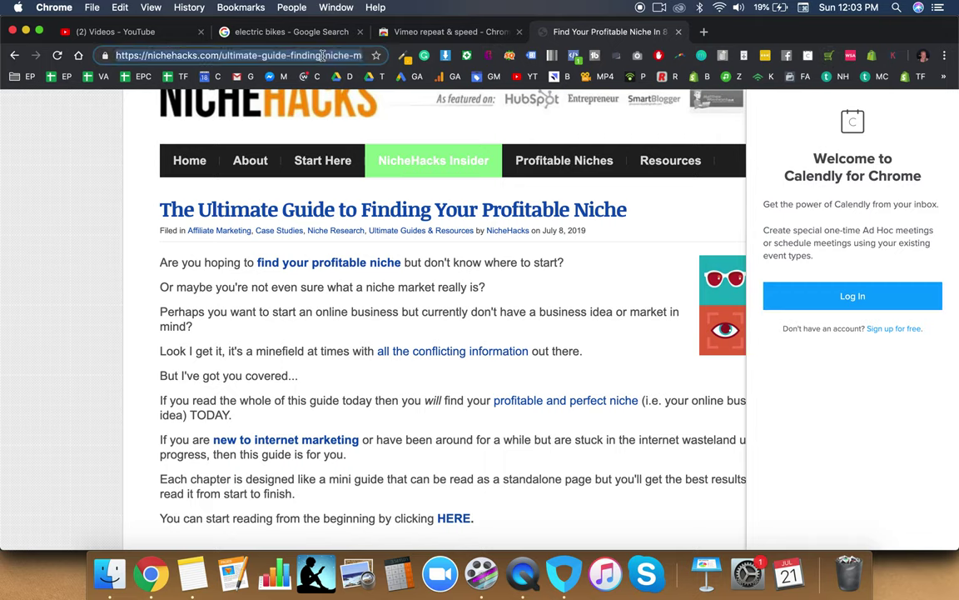
text(ecommerceparadise.com)
key(Return)
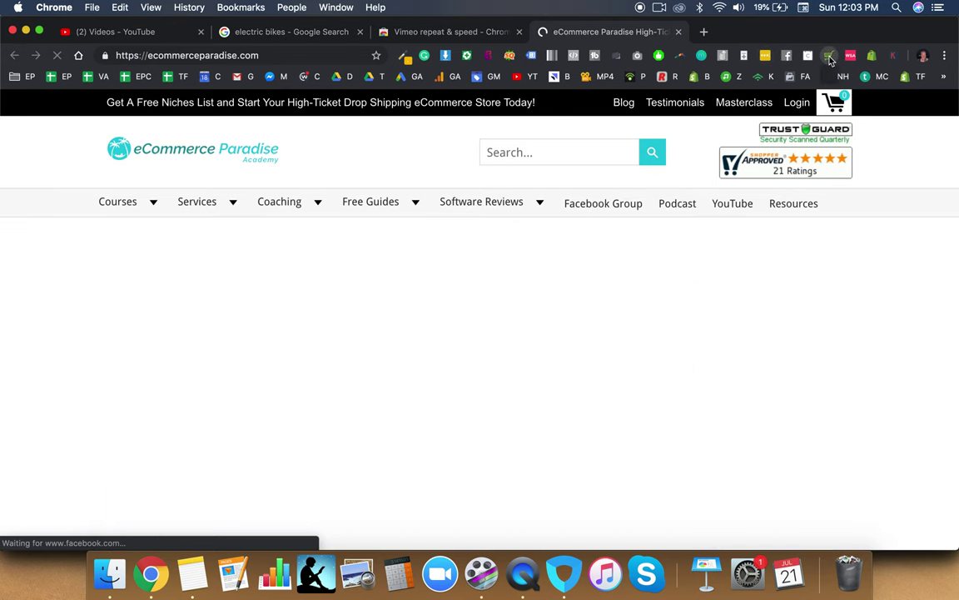
click(829, 56)
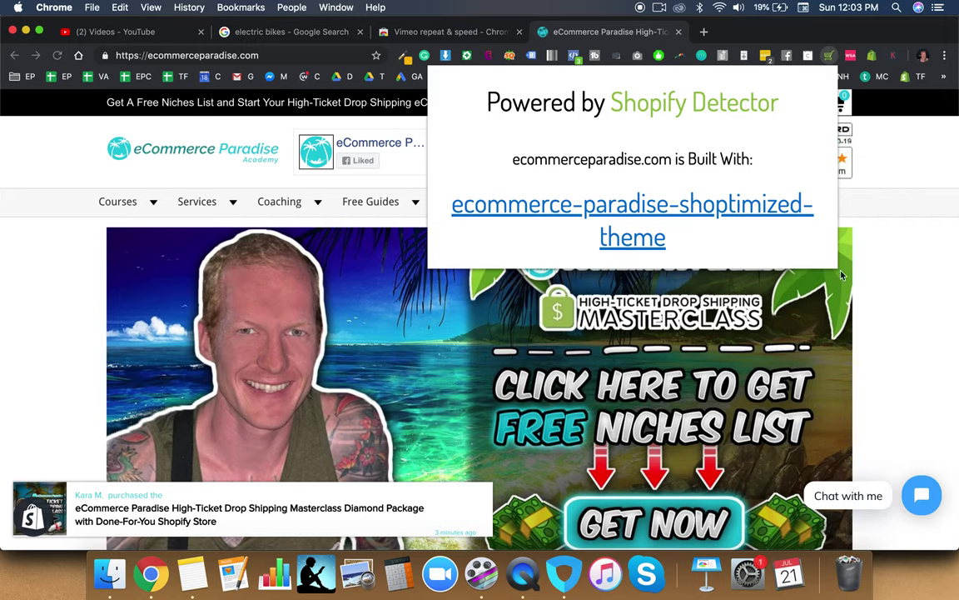
click(908, 200)
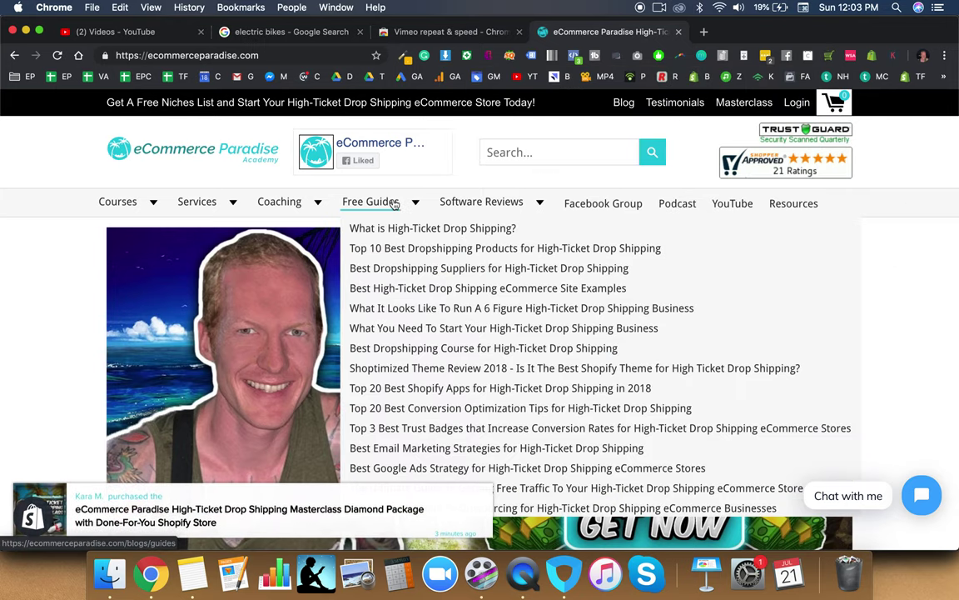
- Open the Shoptimized Theme Review from the site's software reviews
mouse_move(464, 214)
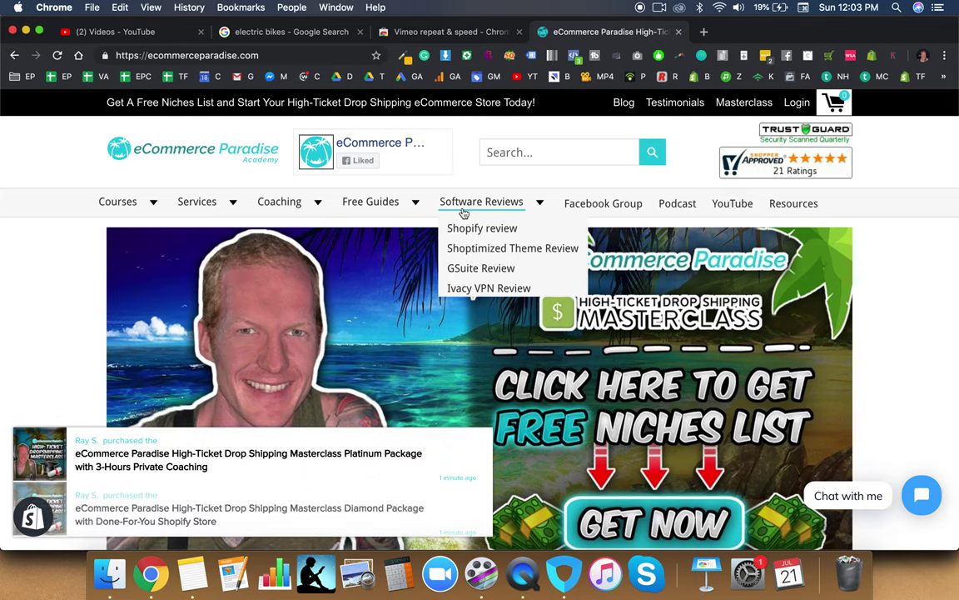
click(462, 250)
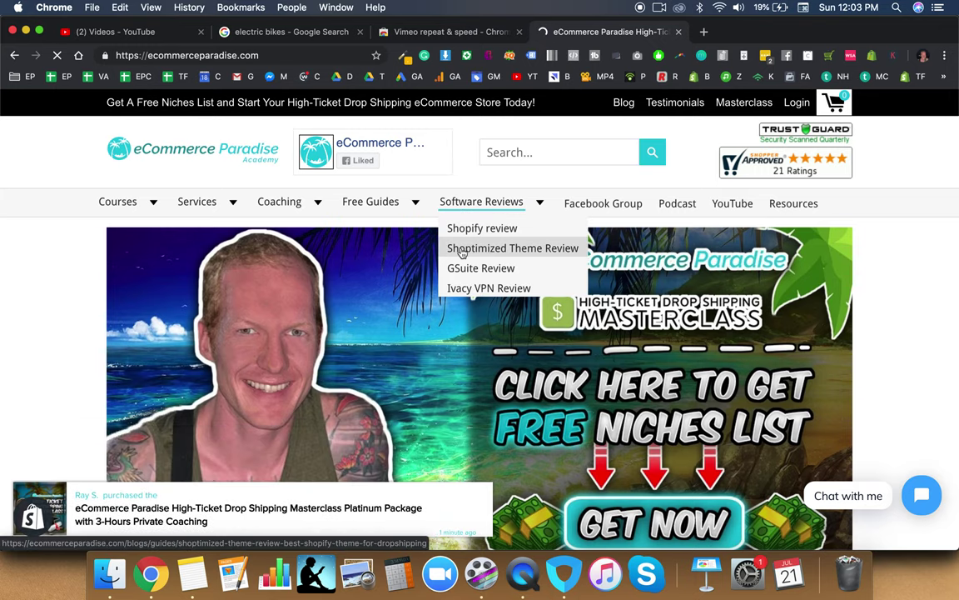